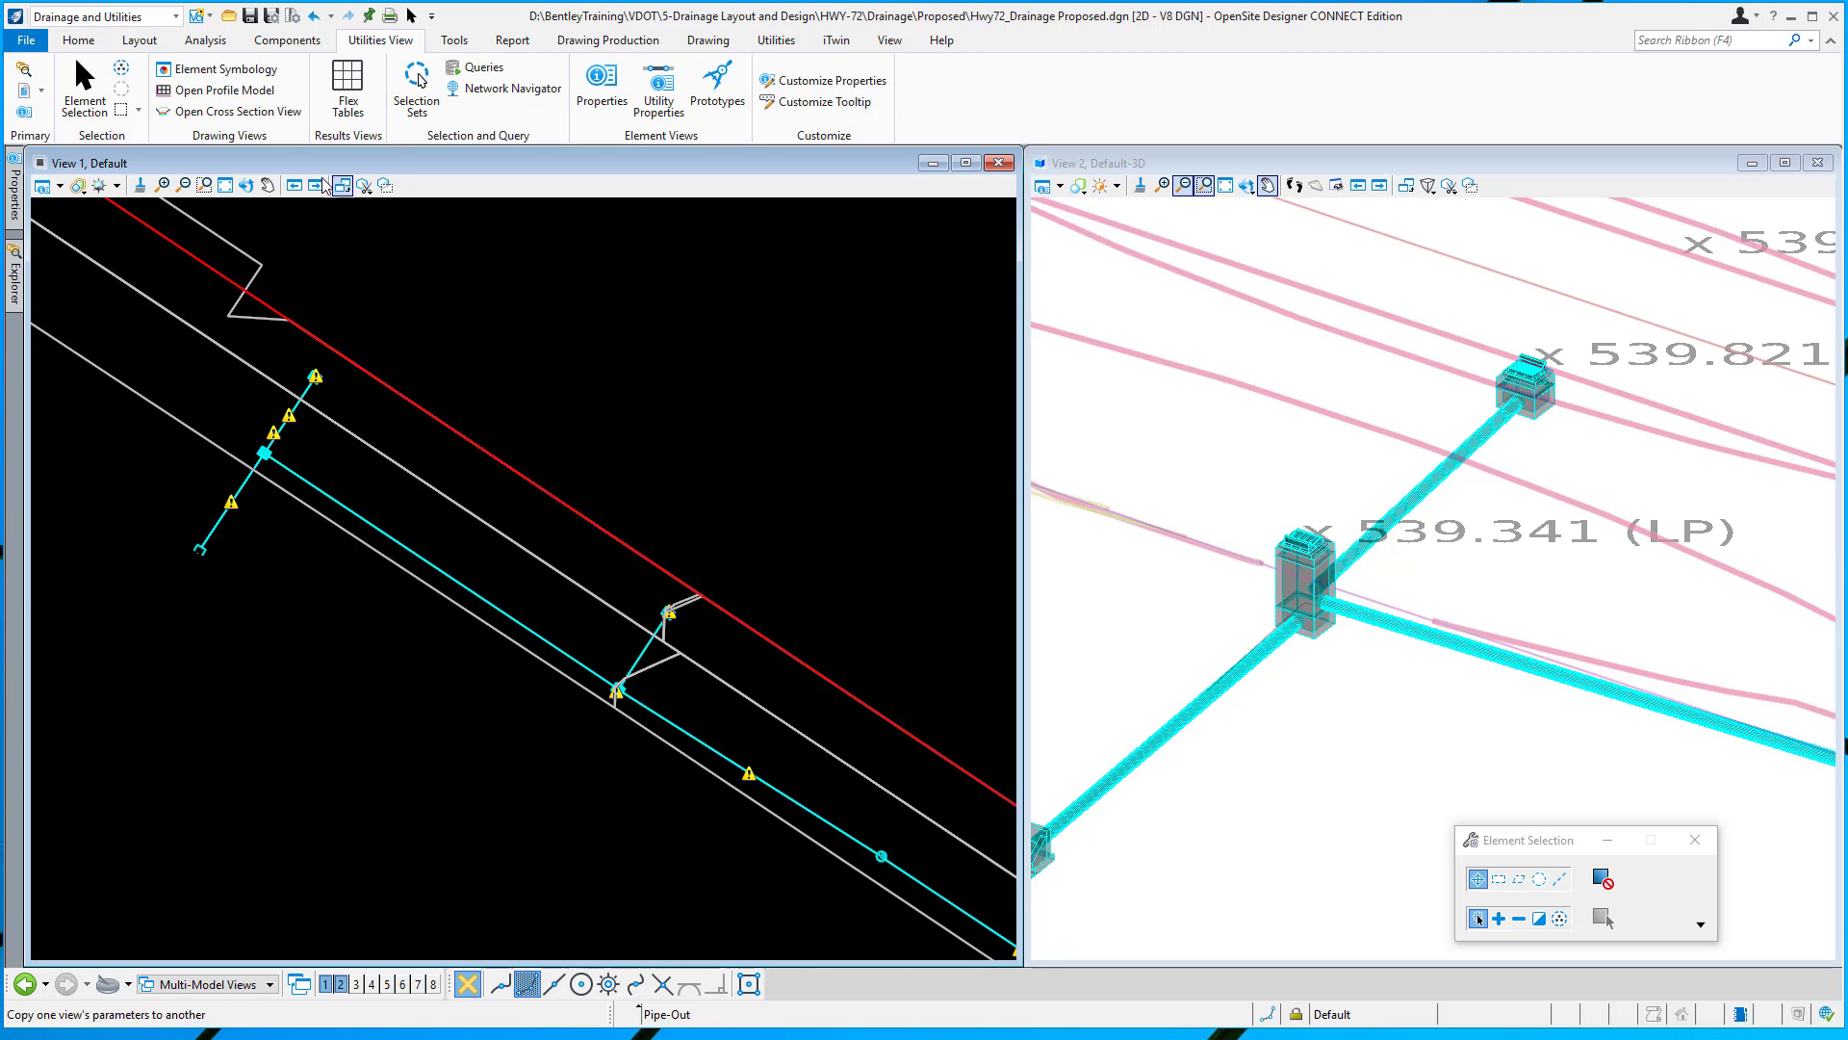
Open the Element Symbology dialog from the Utilities View ribbon
left_click(204, 71)
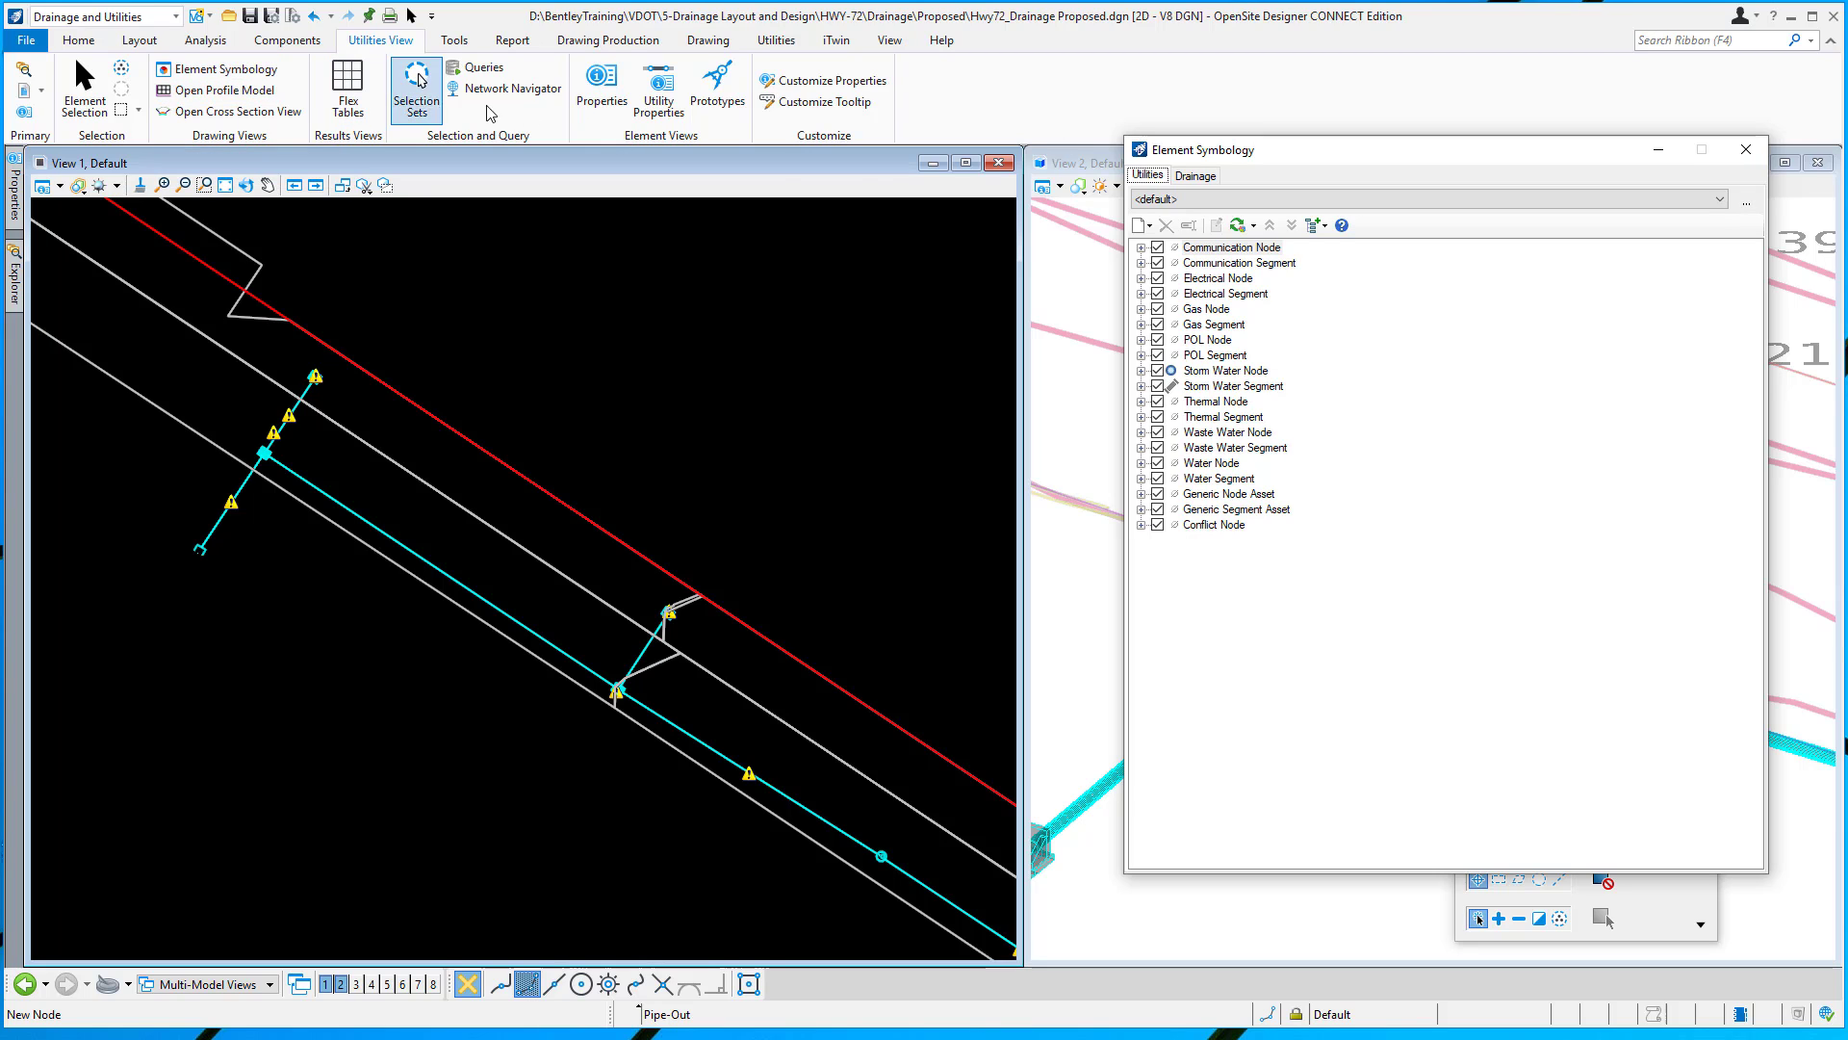
Switch the Element Symbology dialog from Utilities to the Drainage element types
left_click_drag(1296, 164, 1271, 171)
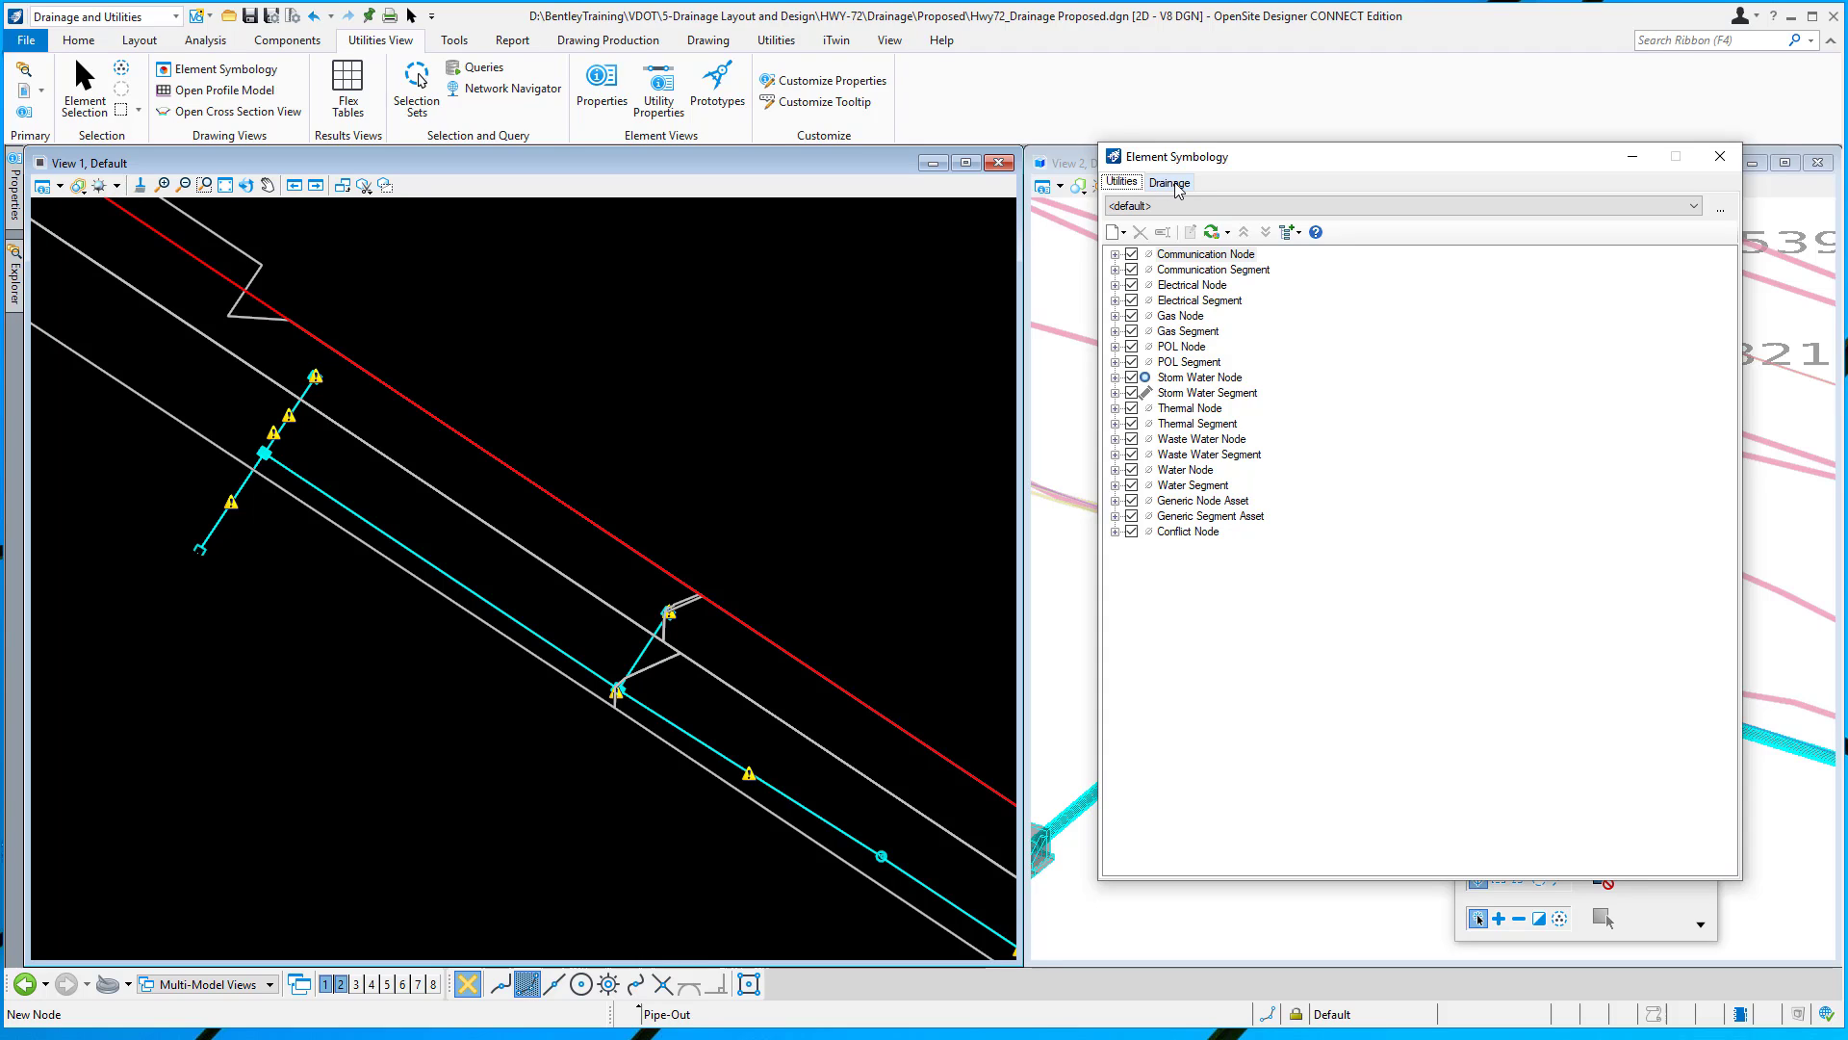
left_click(1173, 182)
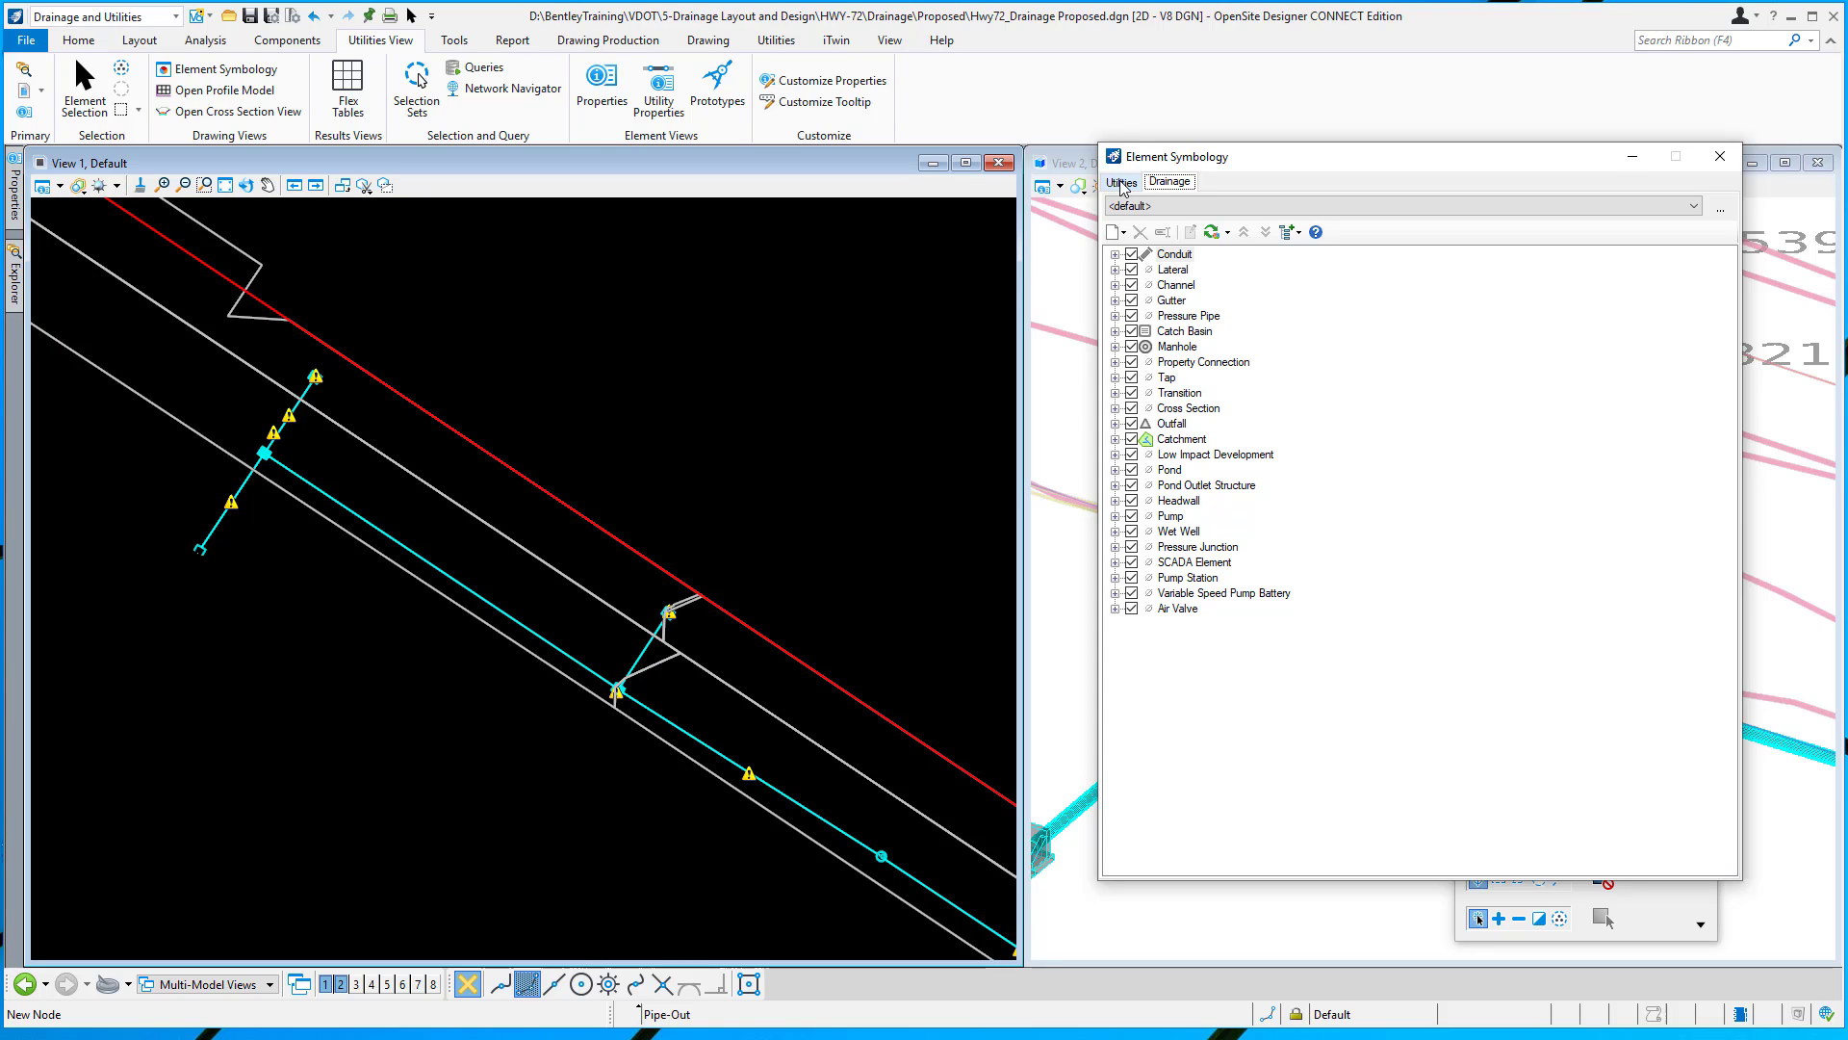
left_click(1122, 185)
left_click(1170, 183)
Choose Physical - Inlets from the drainage symbology definition list
left_click(1415, 206)
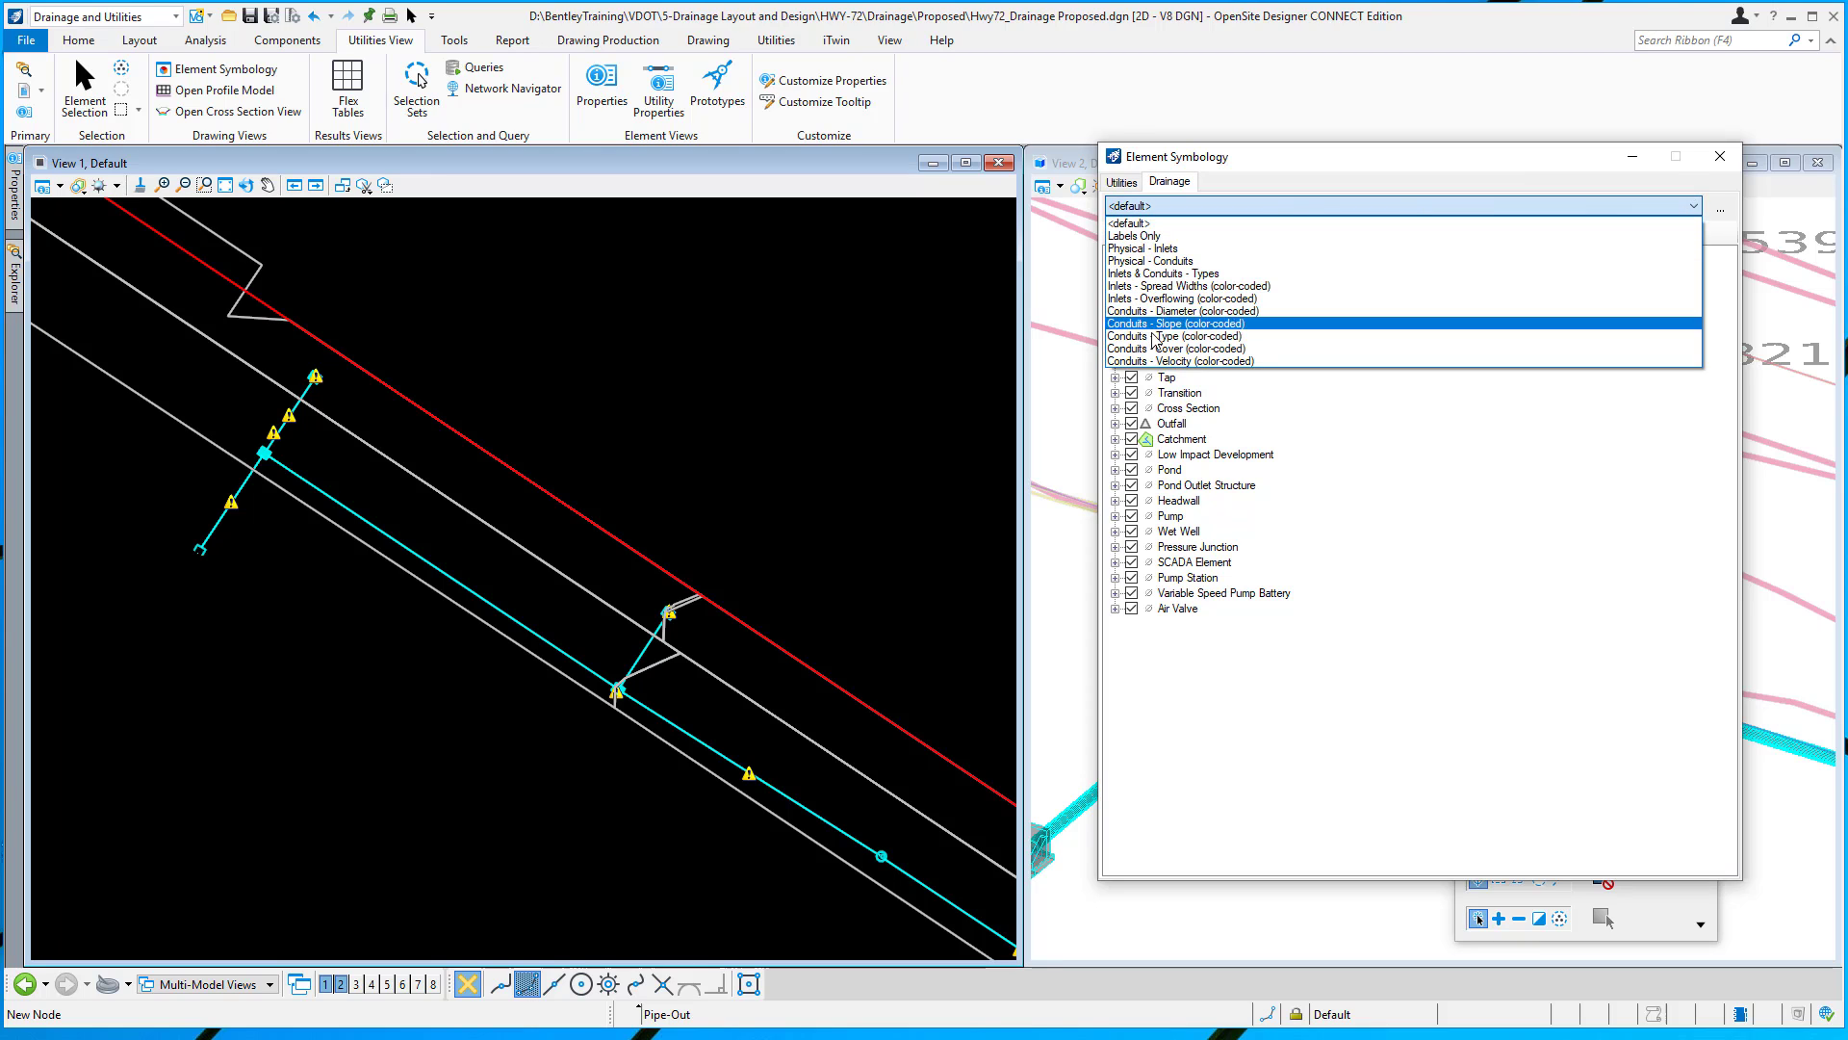
left_click(1142, 249)
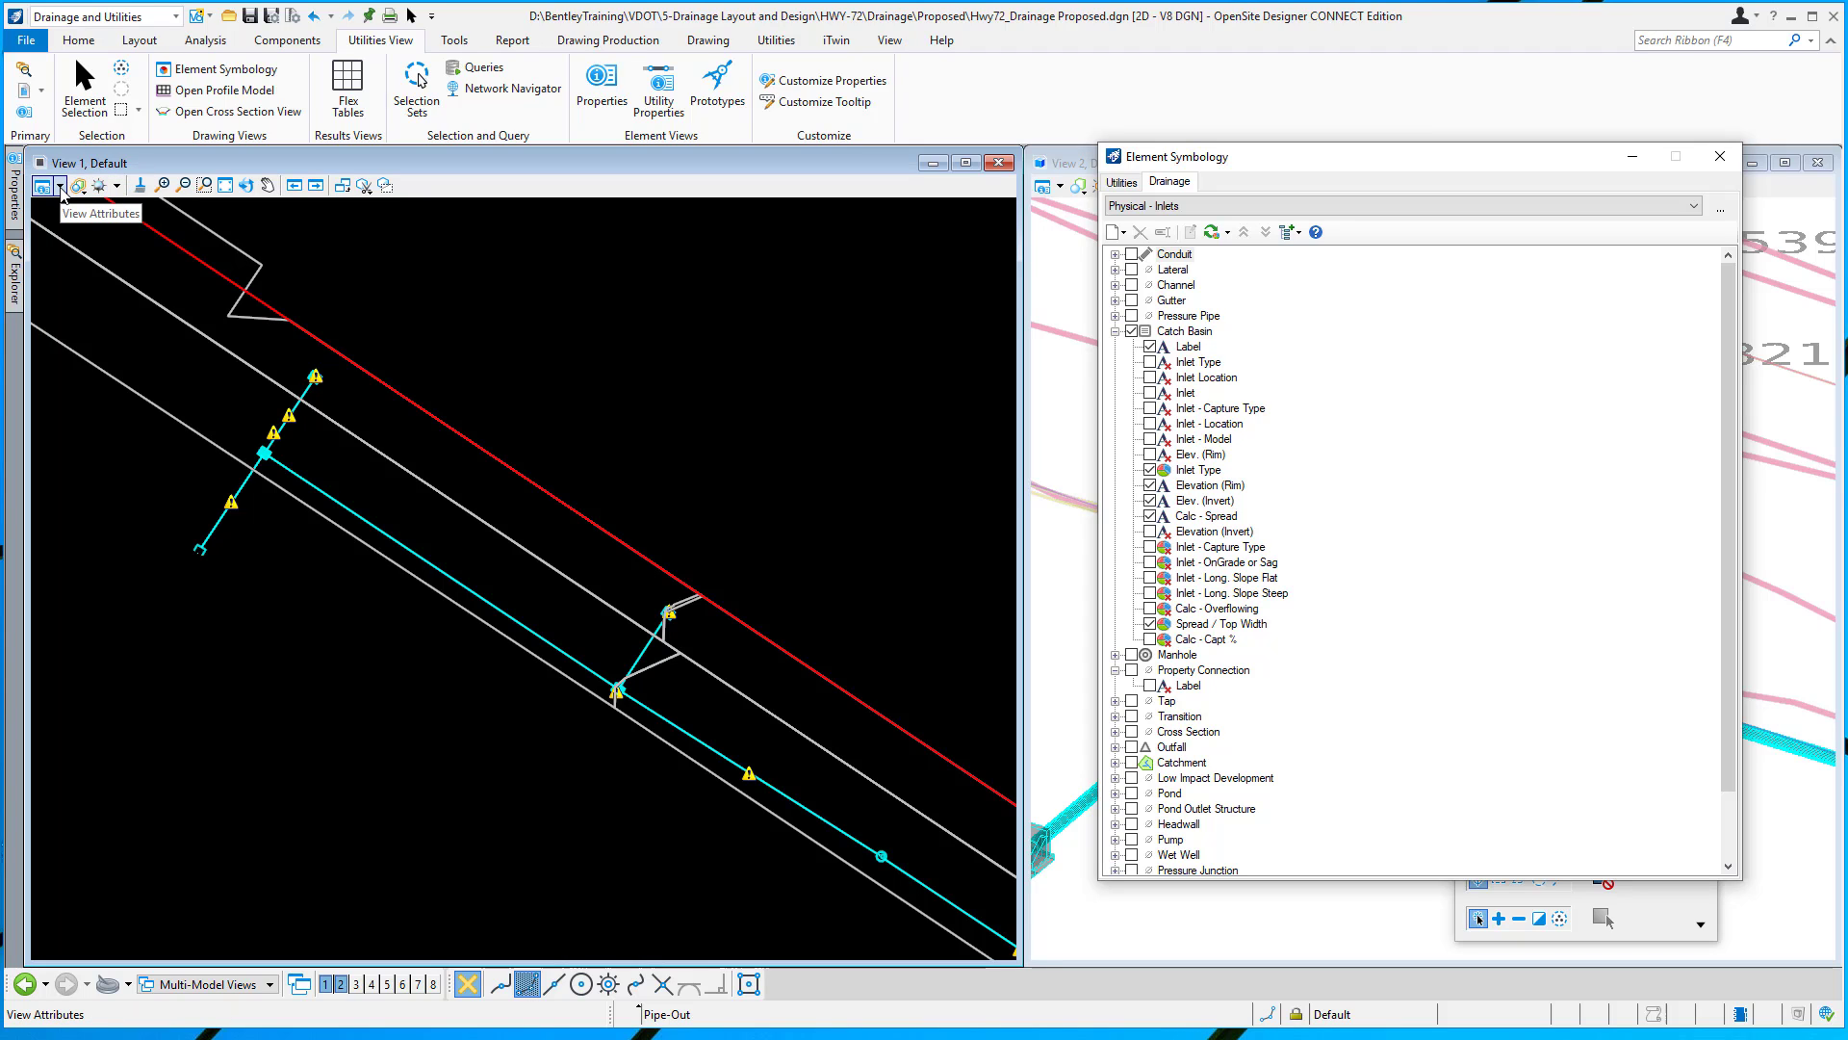
Enable analytic symbology in View 1 with product Drainage and definition Physical - Inlets
left_click(60, 186)
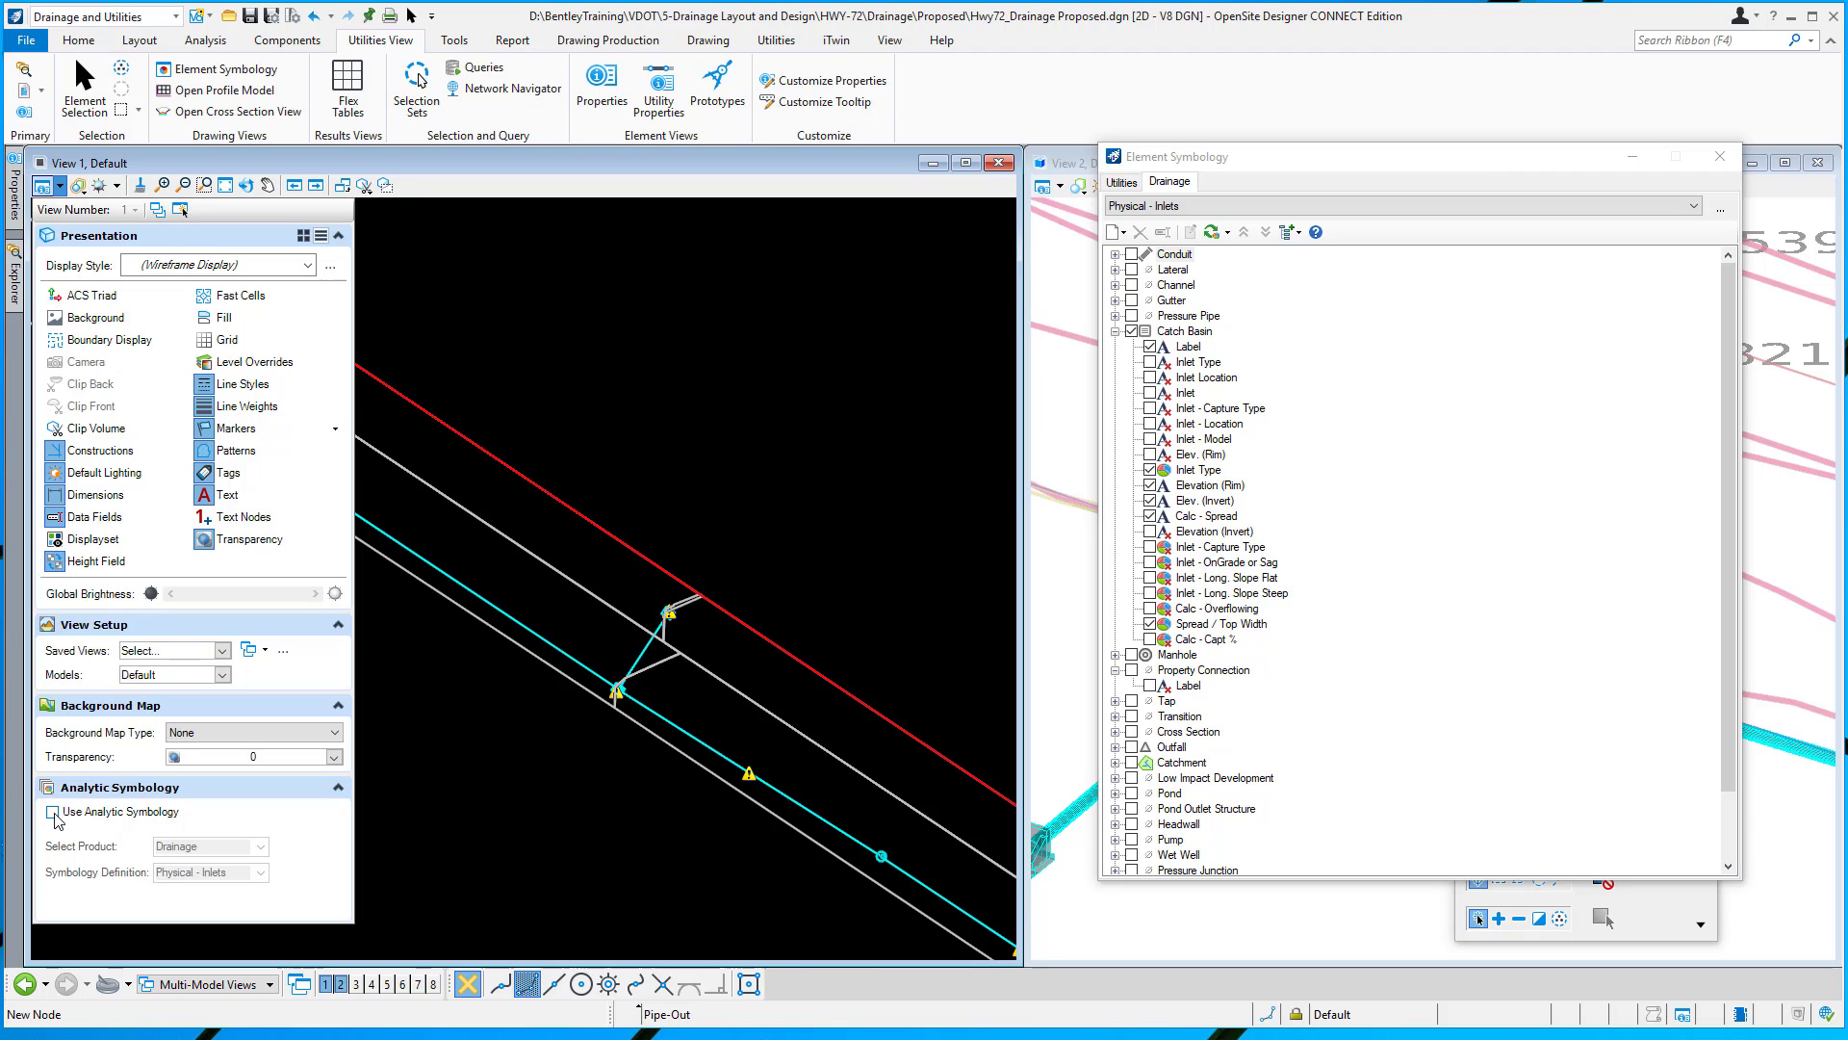
left_click(53, 813)
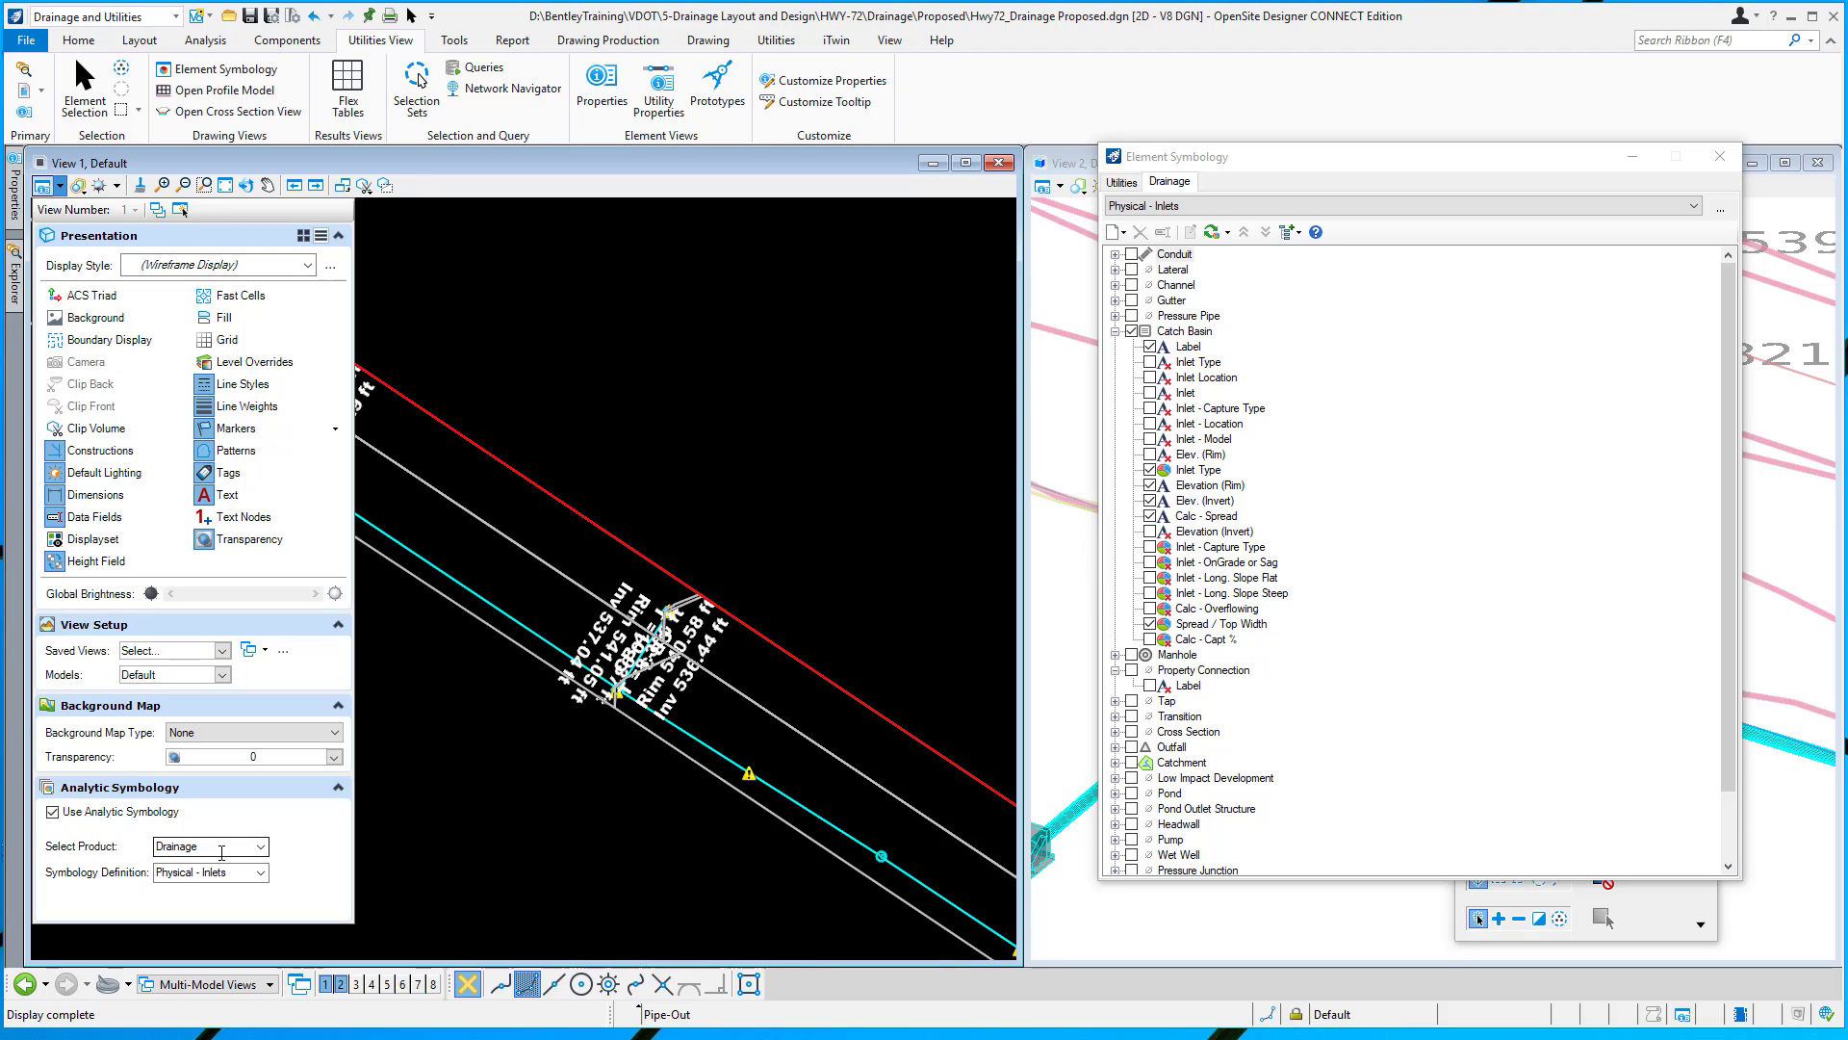
left_click(258, 849)
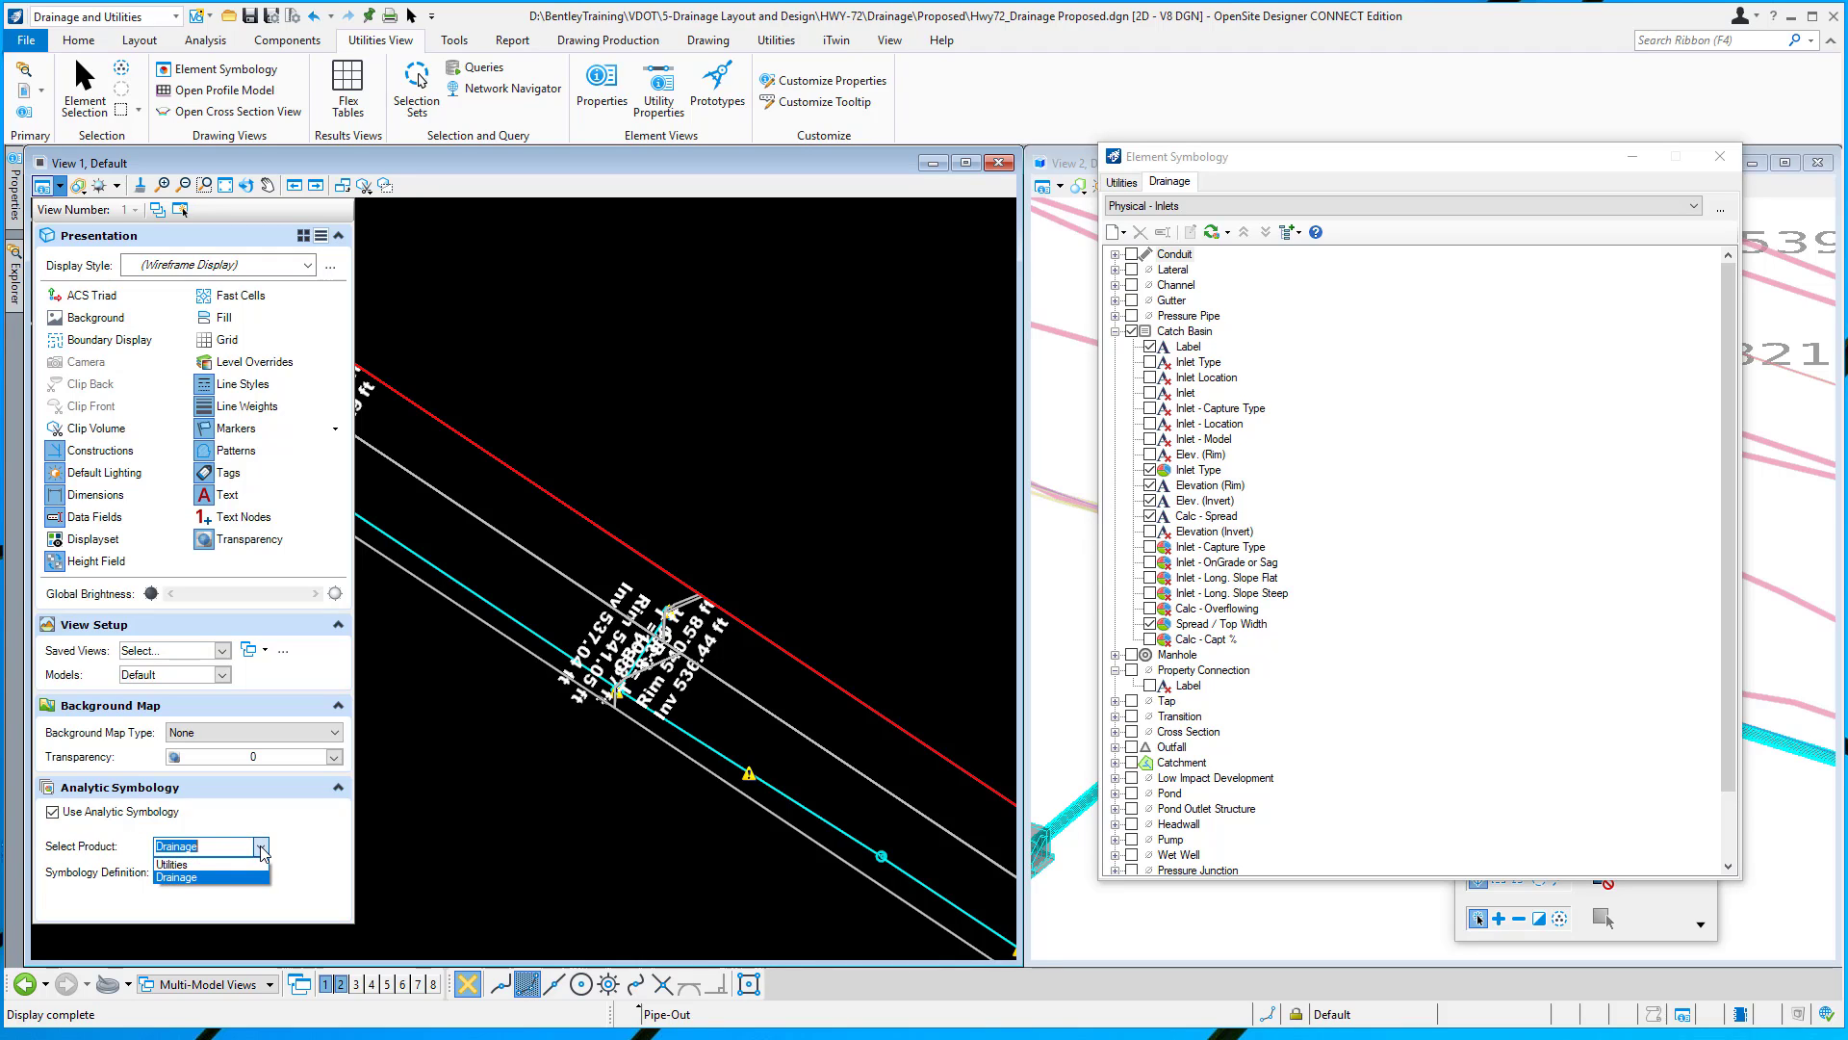
left_click(204, 879)
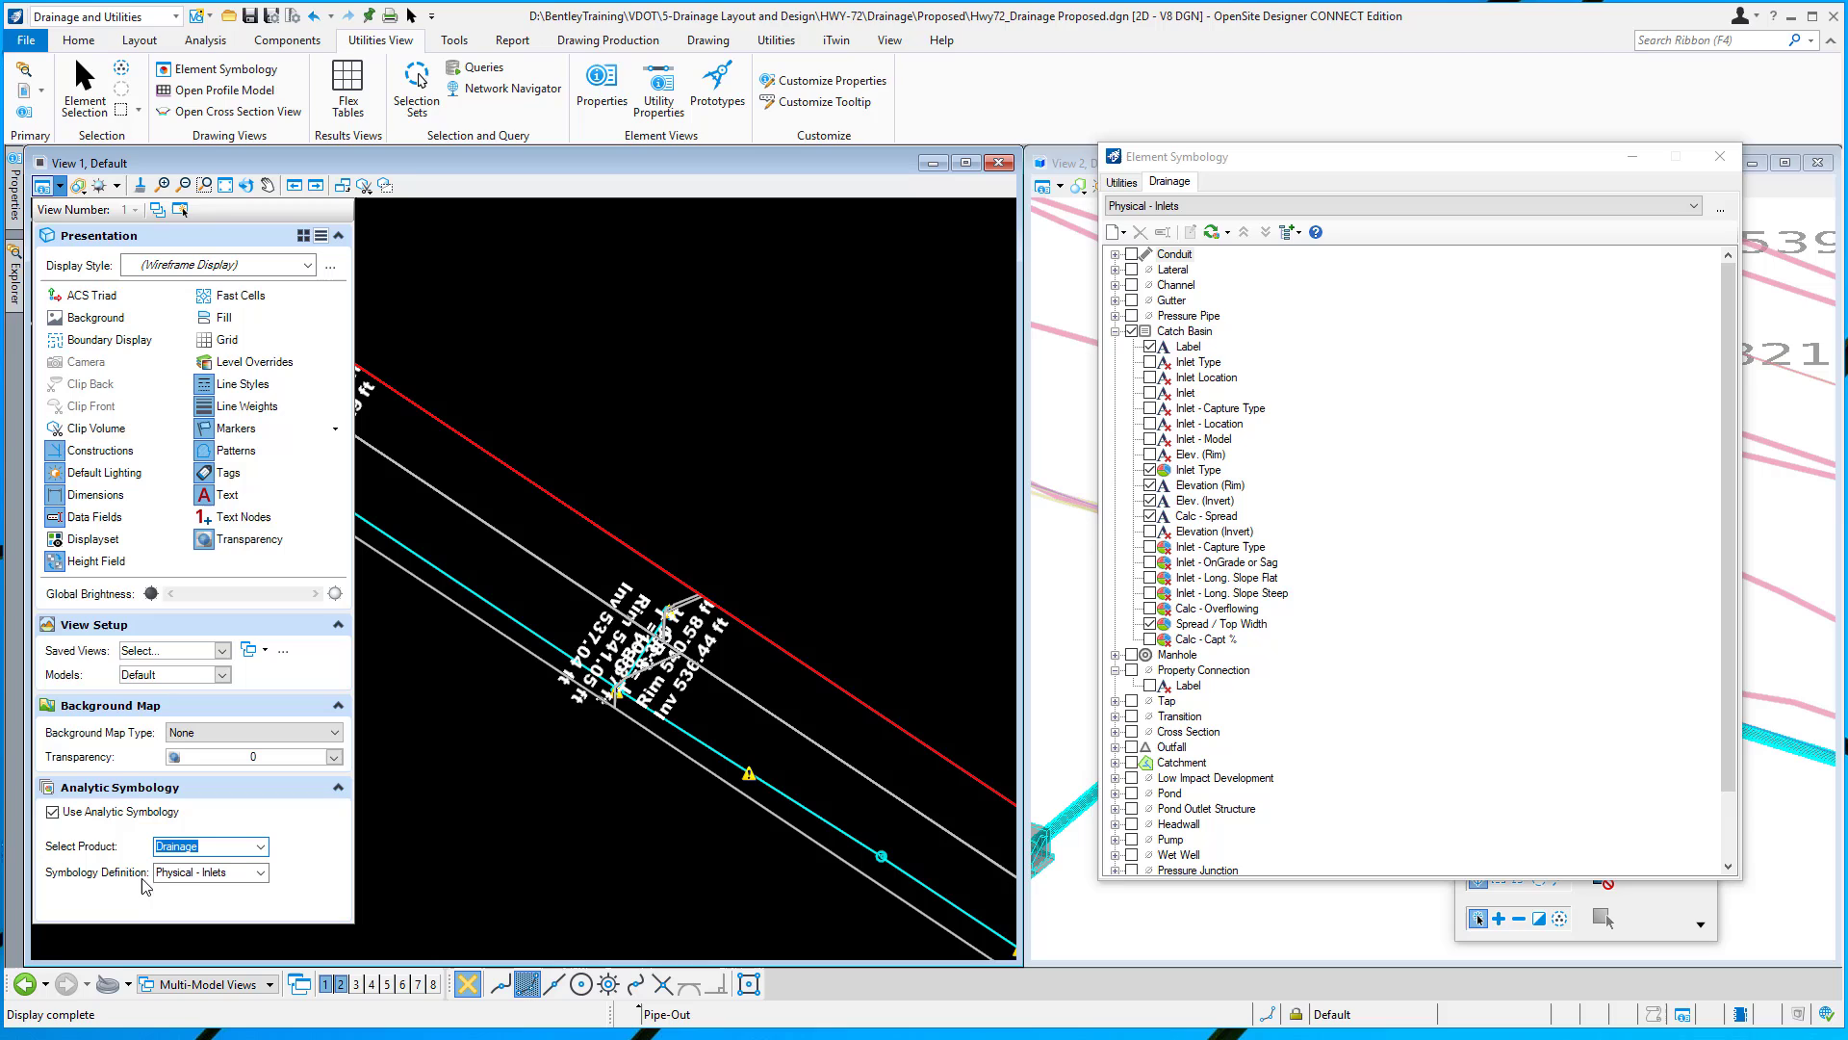
left_click(267, 879)
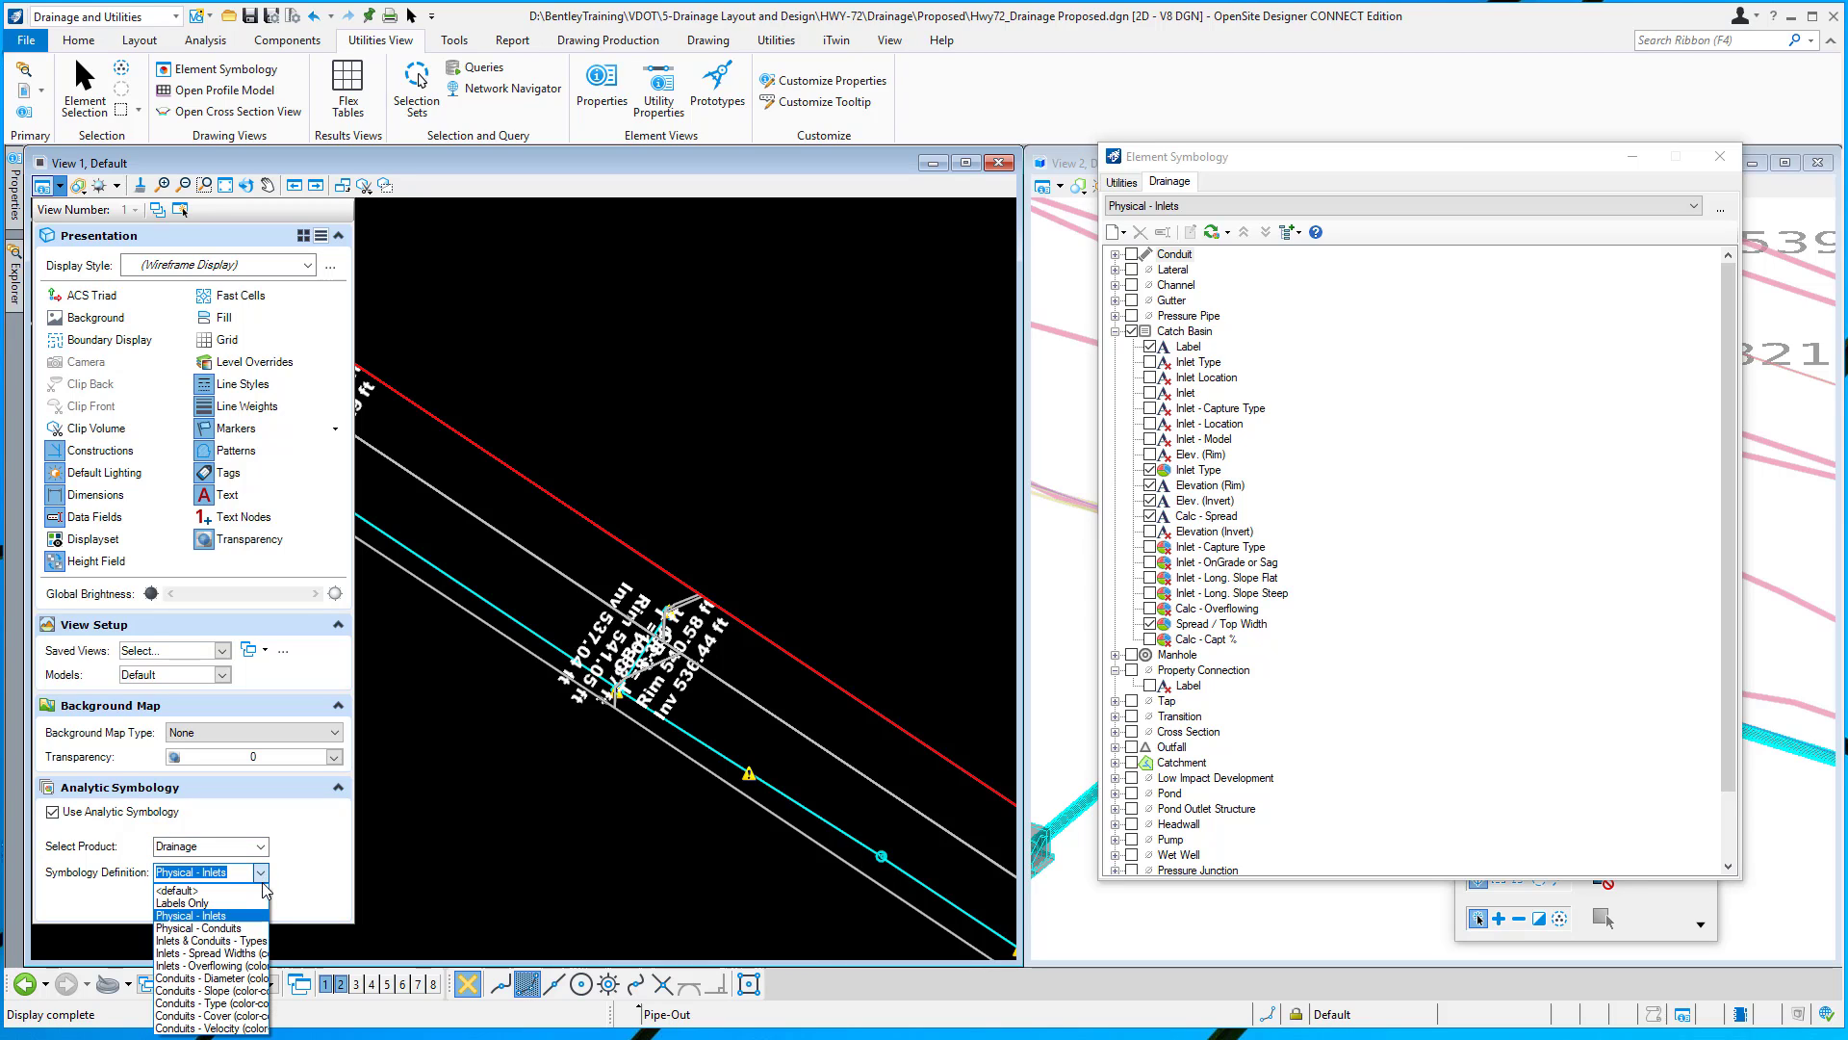
left_click(236, 1032)
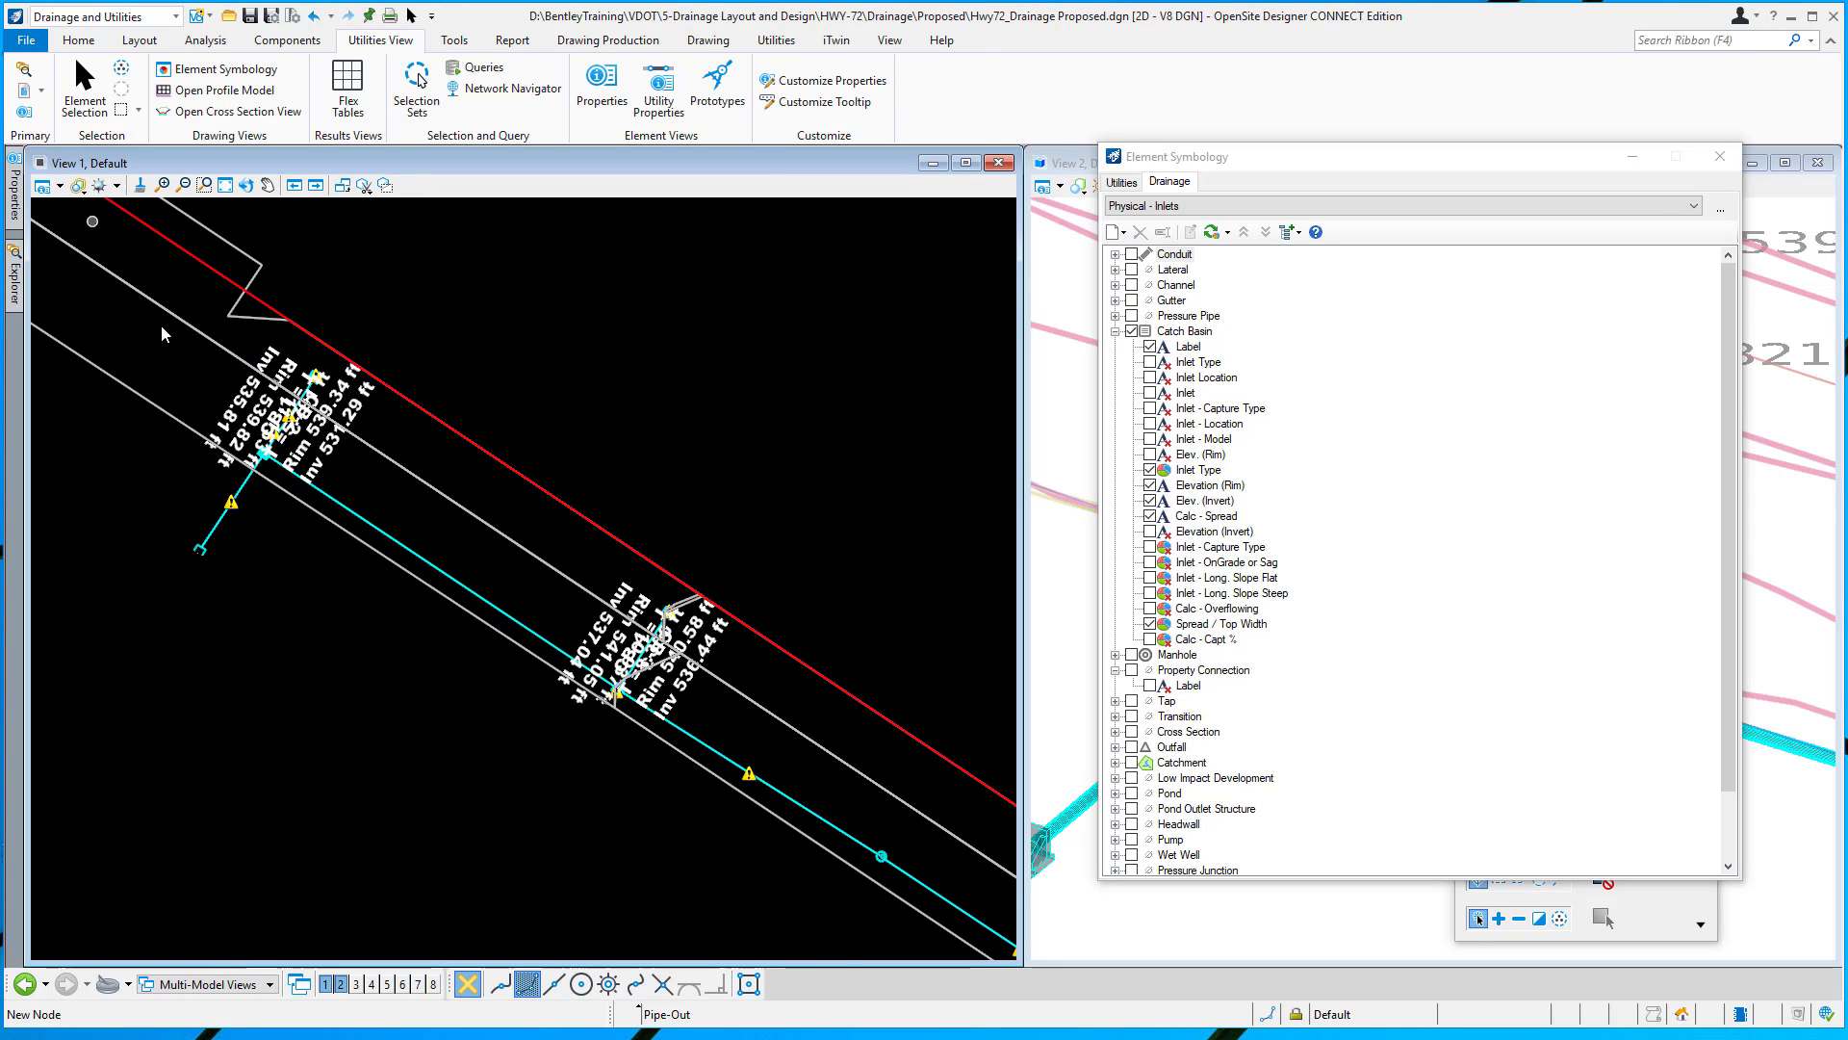
Zoom in and remove the Calc - Spread labels from the catch basins, keeping invert labels
scroll(315, 408, "up", 1)
scroll(314, 408, "up", 1)
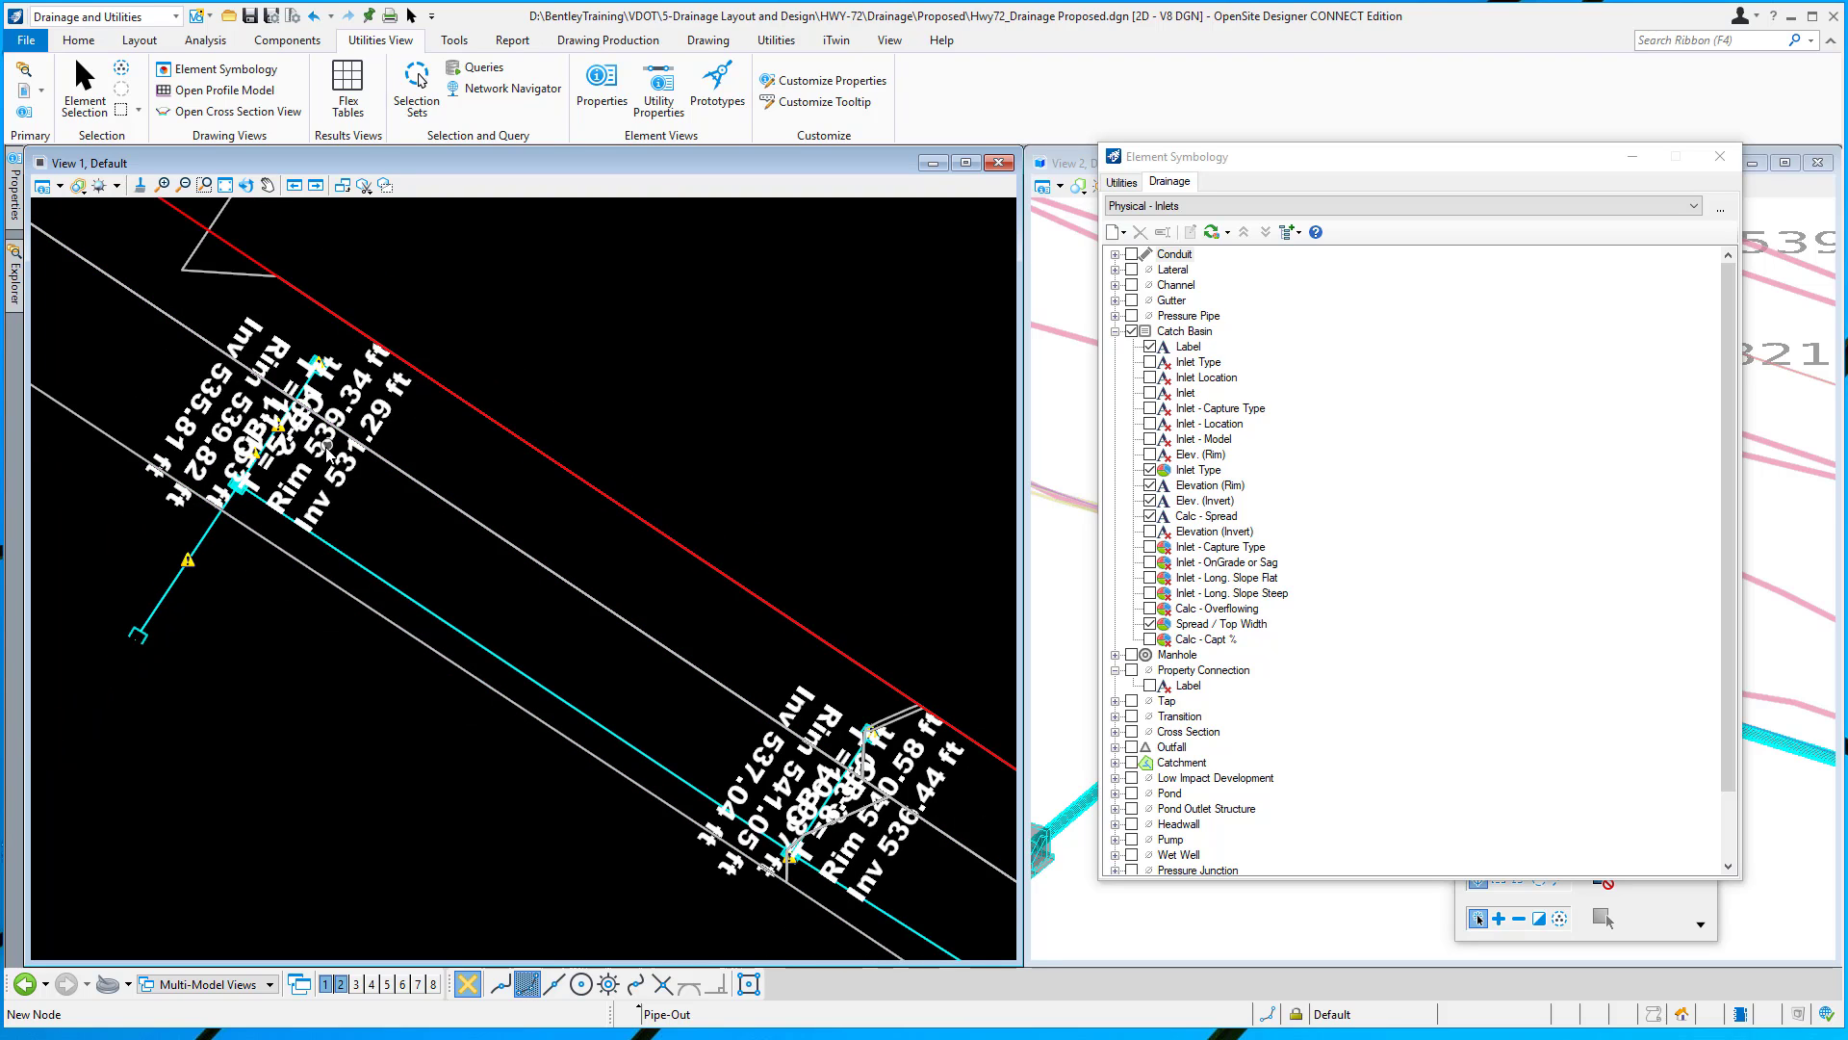
scroll(306, 466, "up", 1)
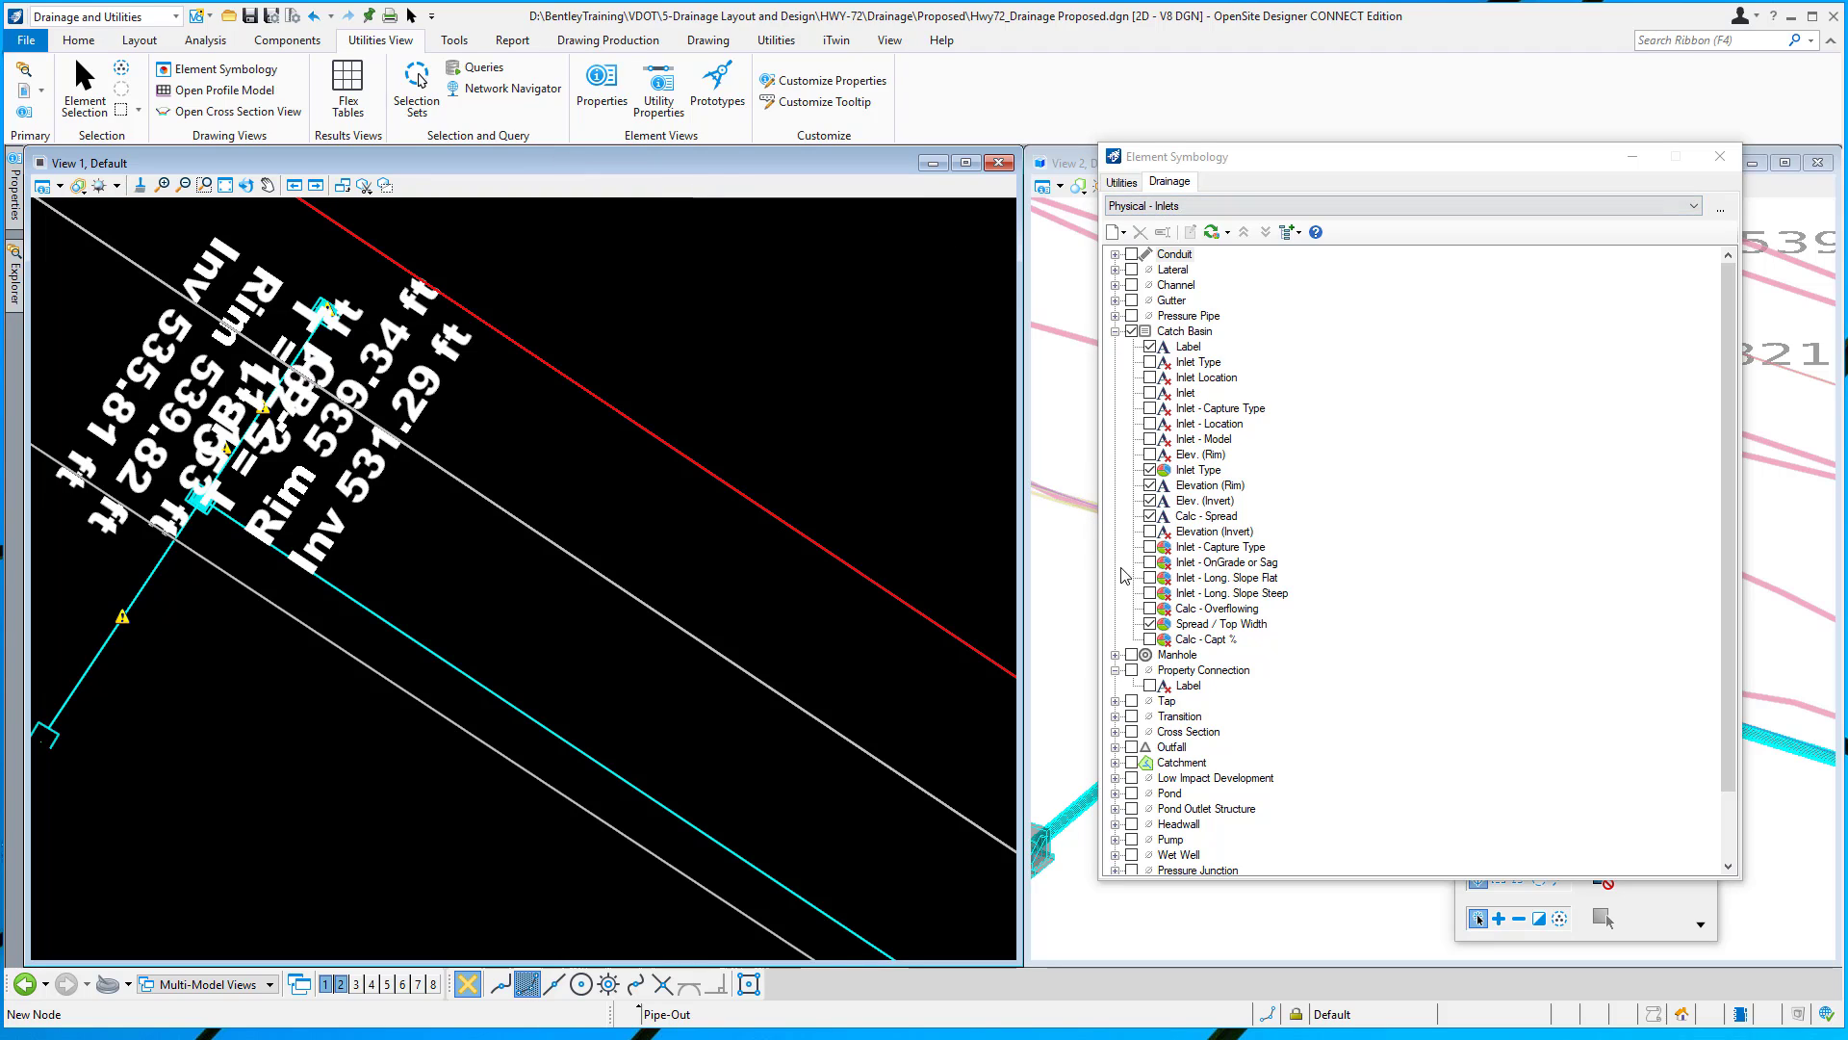
left_click_drag(1199, 160, 1189, 155)
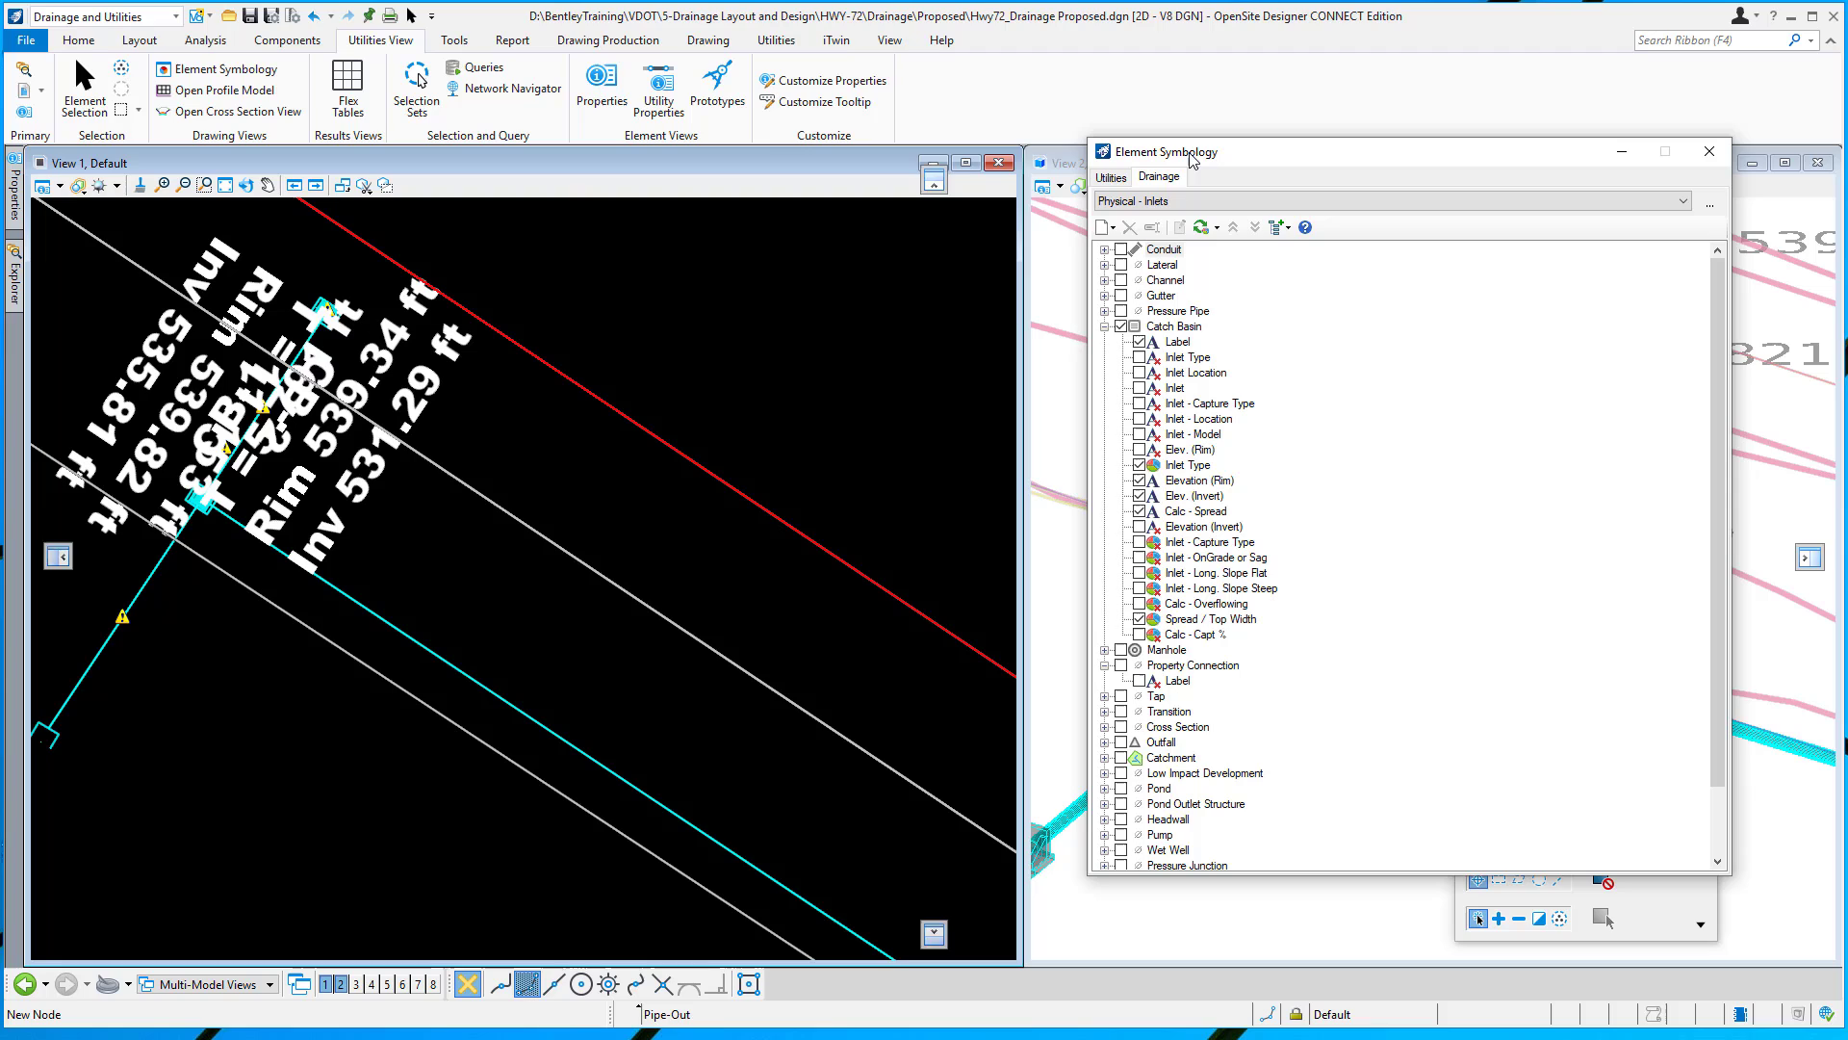
left_click(1139, 511)
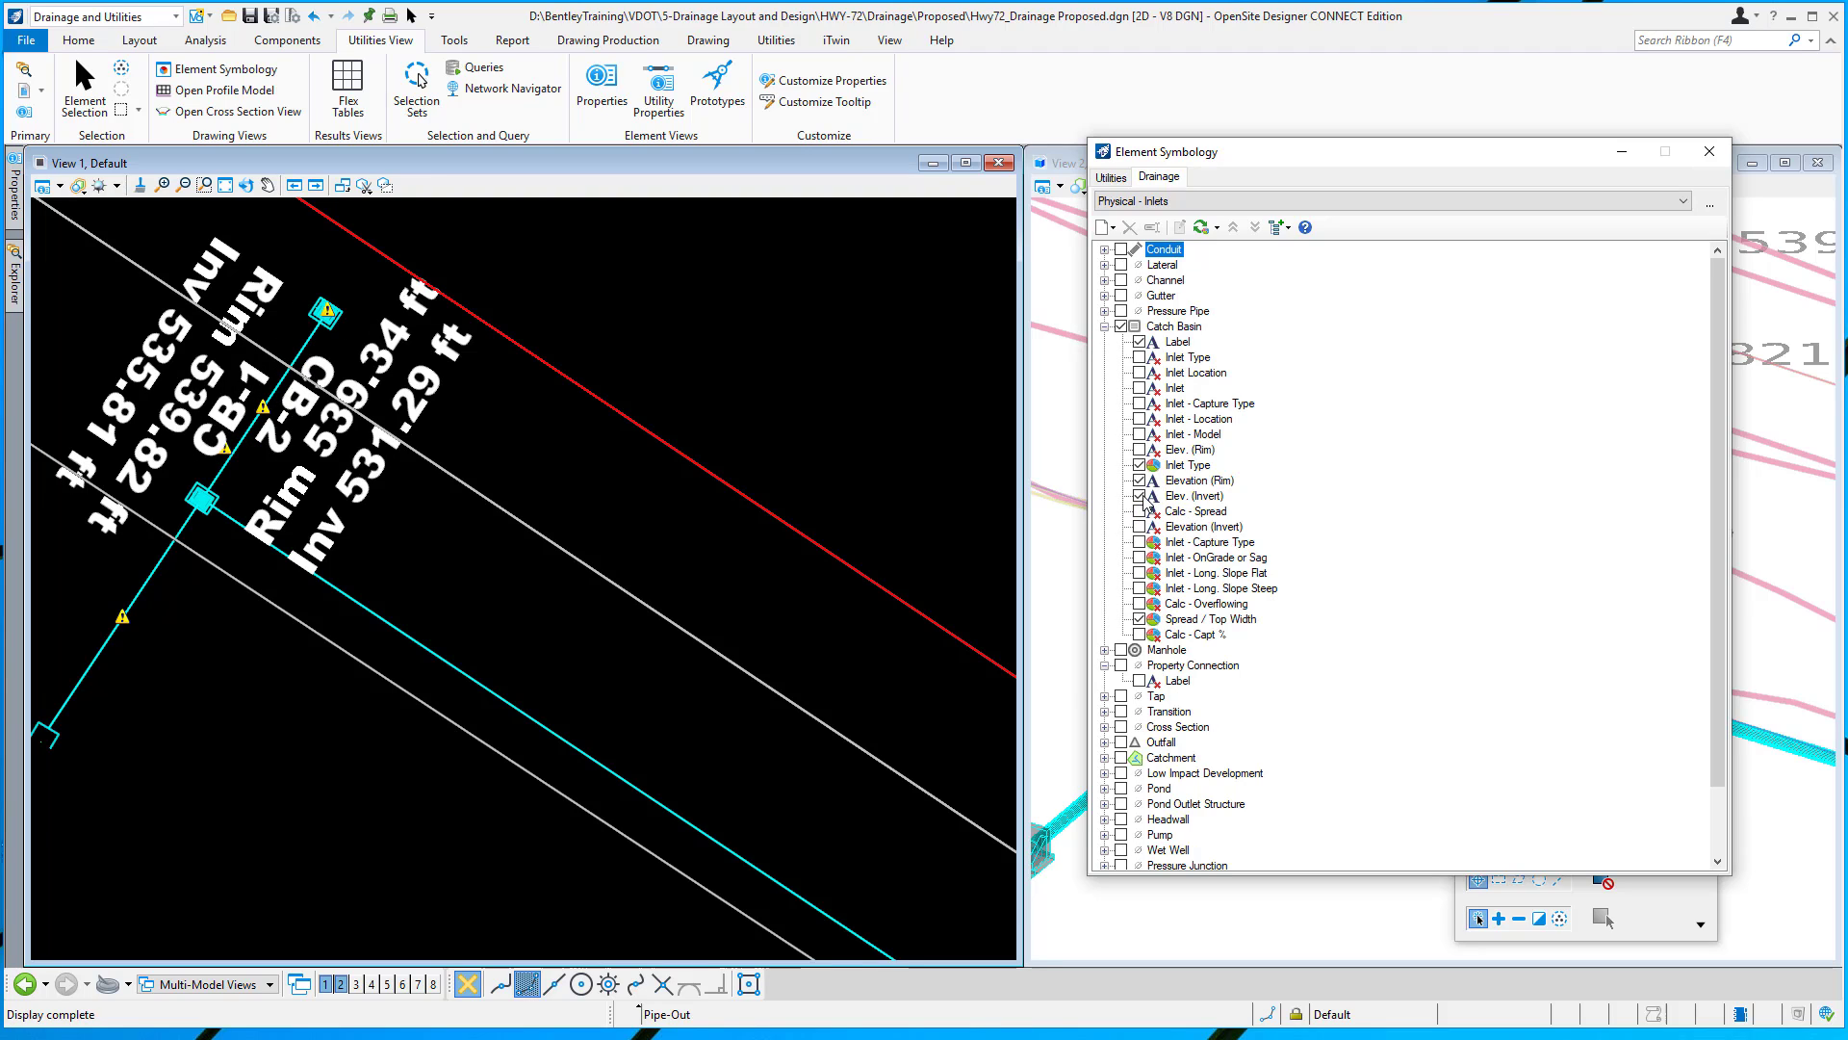
left_click(1140, 495)
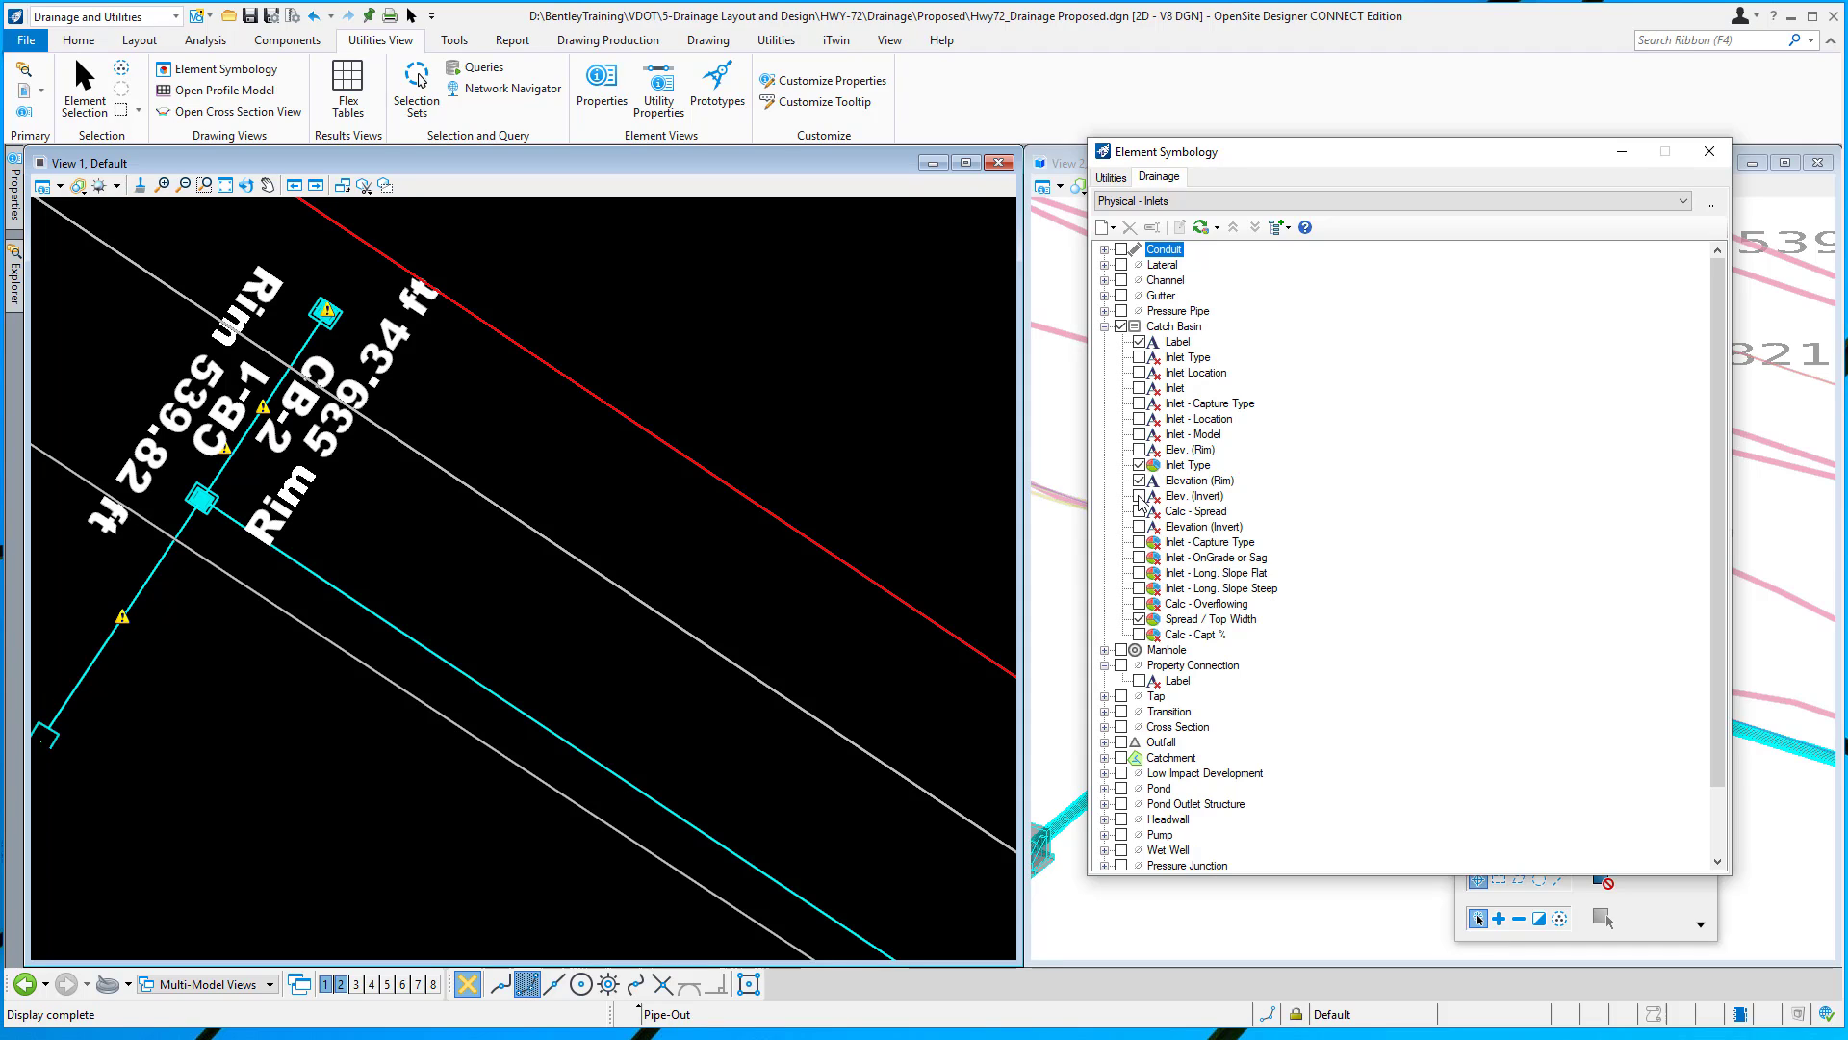
left_click(1140, 496)
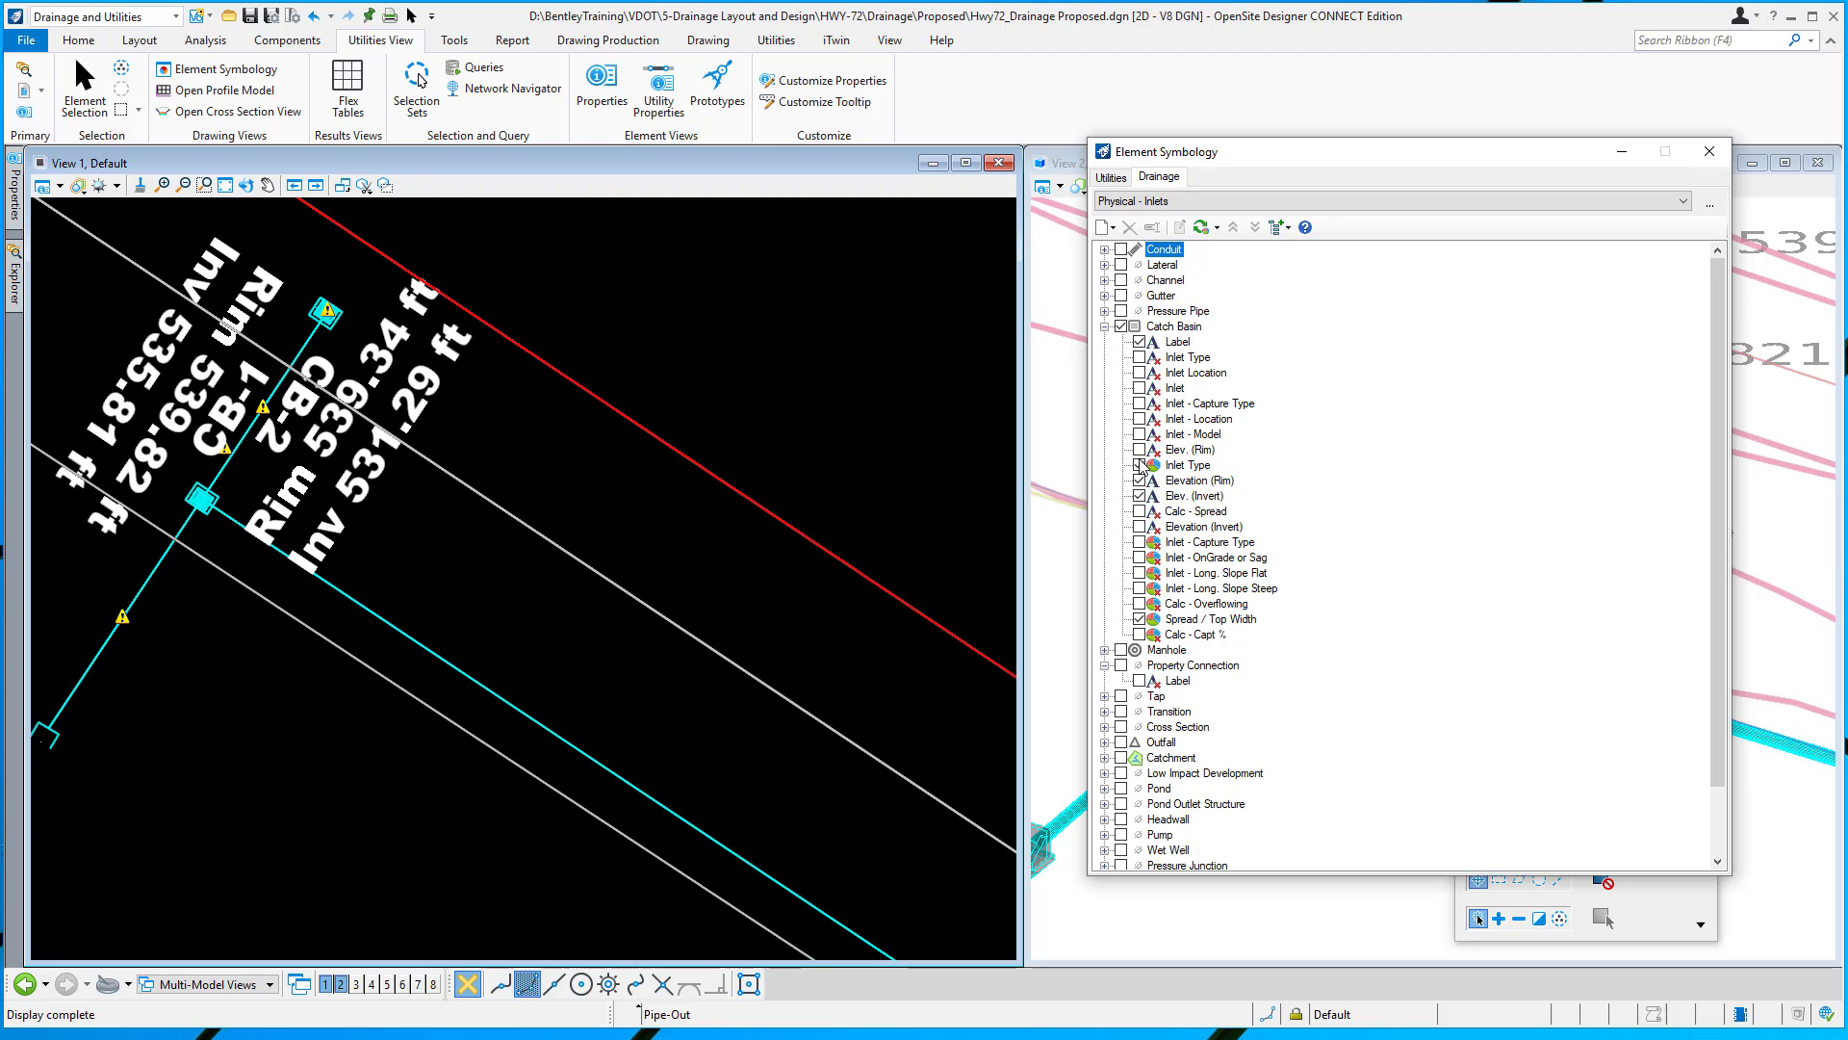
Replace the symbol-based inlet type with Inlet Type and Inlet Location labels
left_click(1140, 465)
left_click(1140, 358)
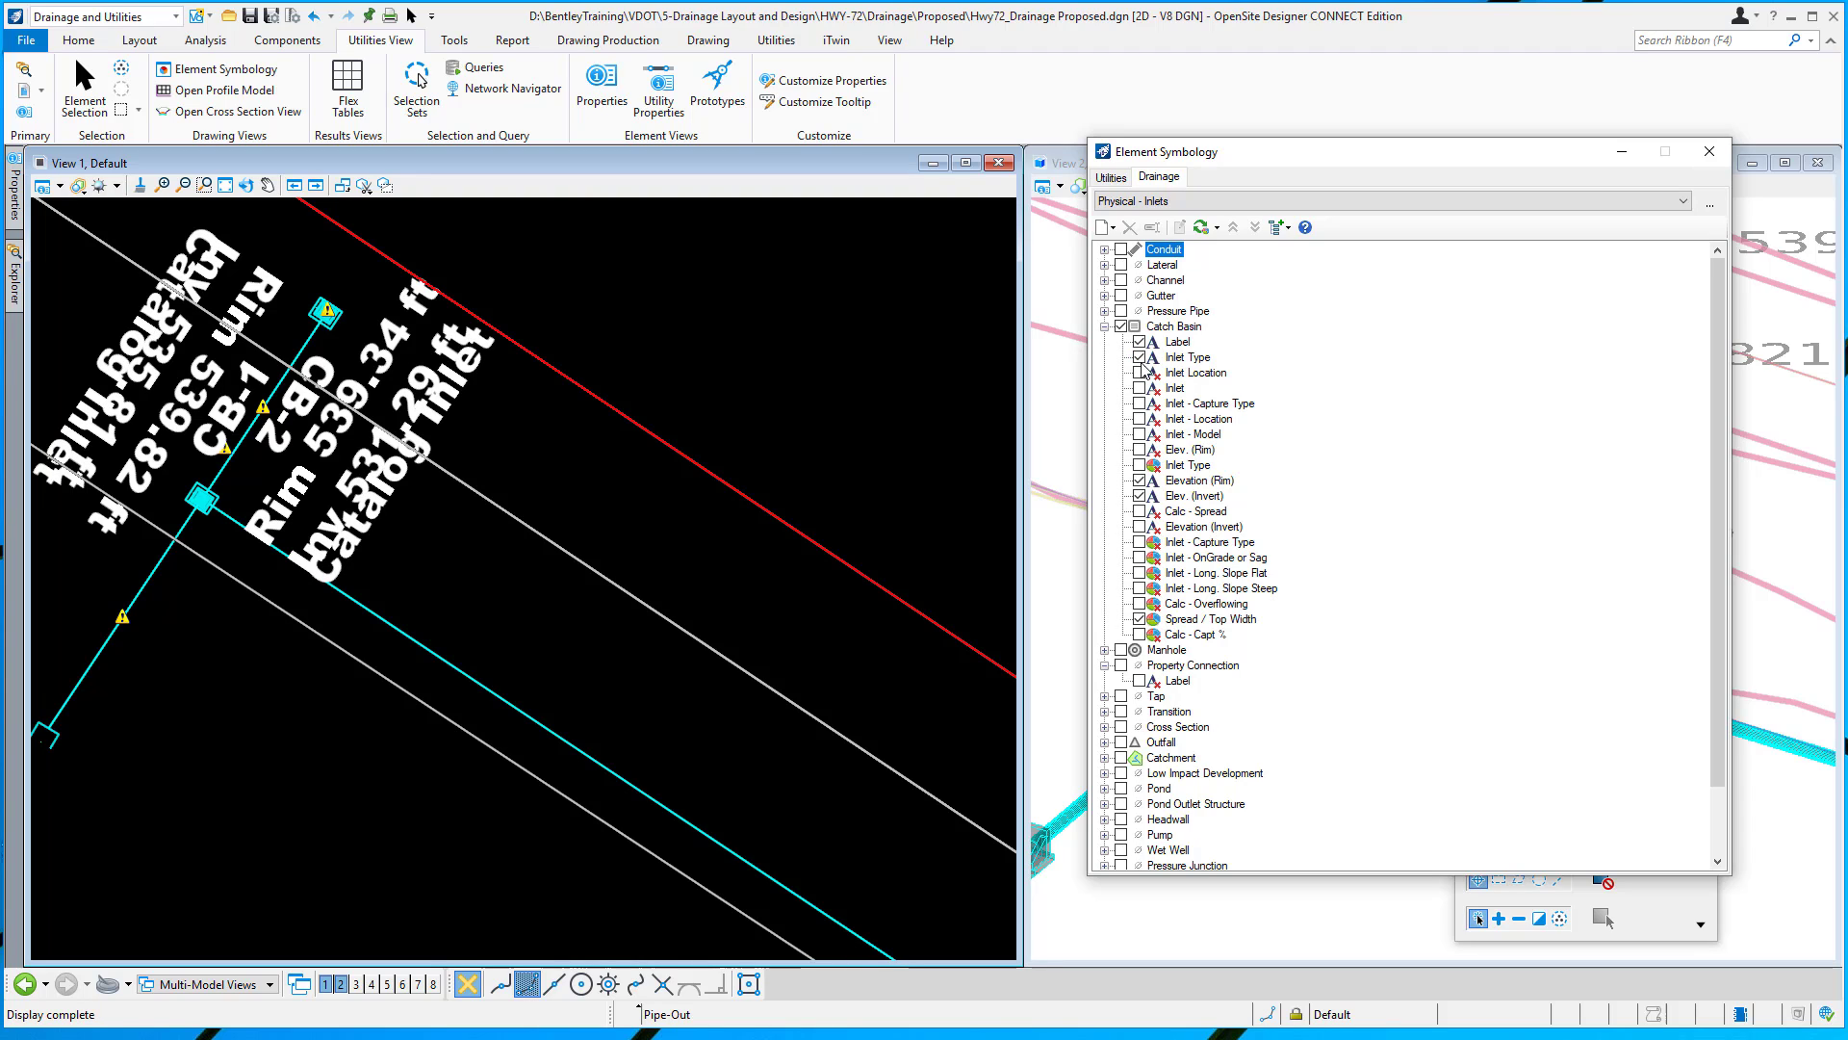
left_click(1140, 373)
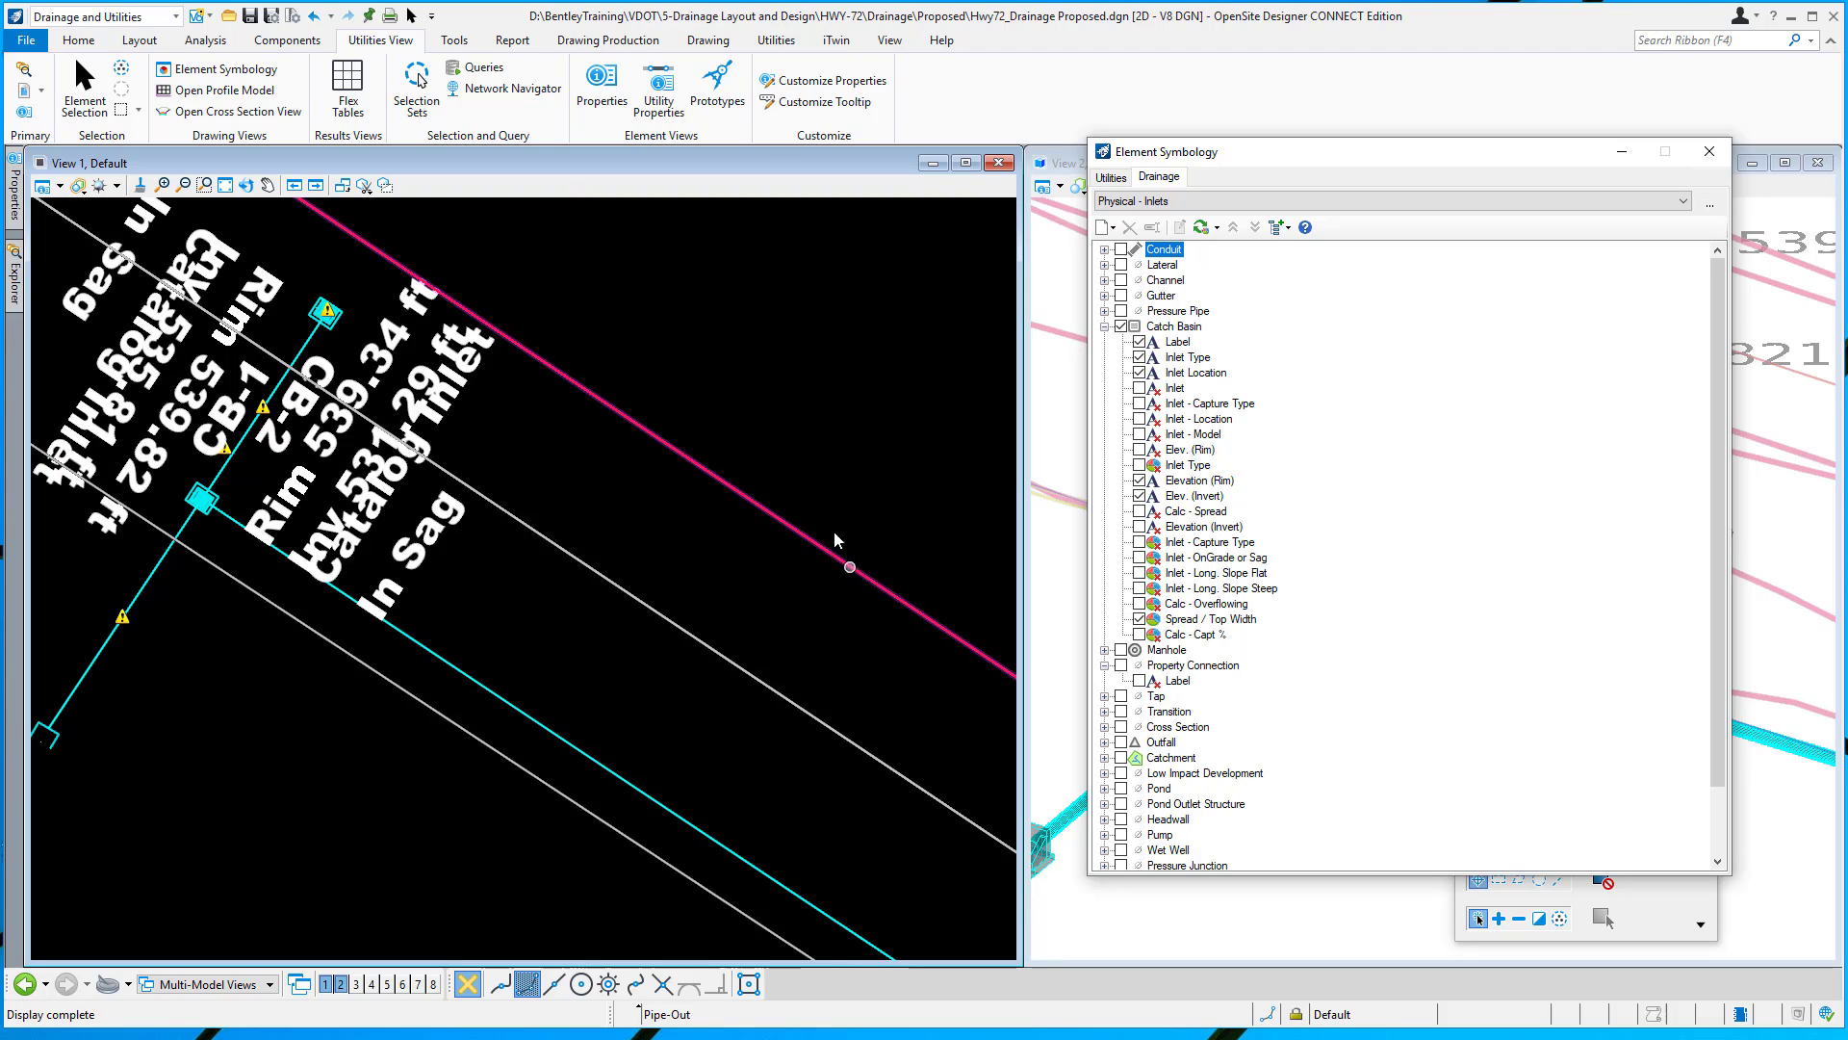
Switch the drainage symbology definition to Labels Only
left_click(1384, 201)
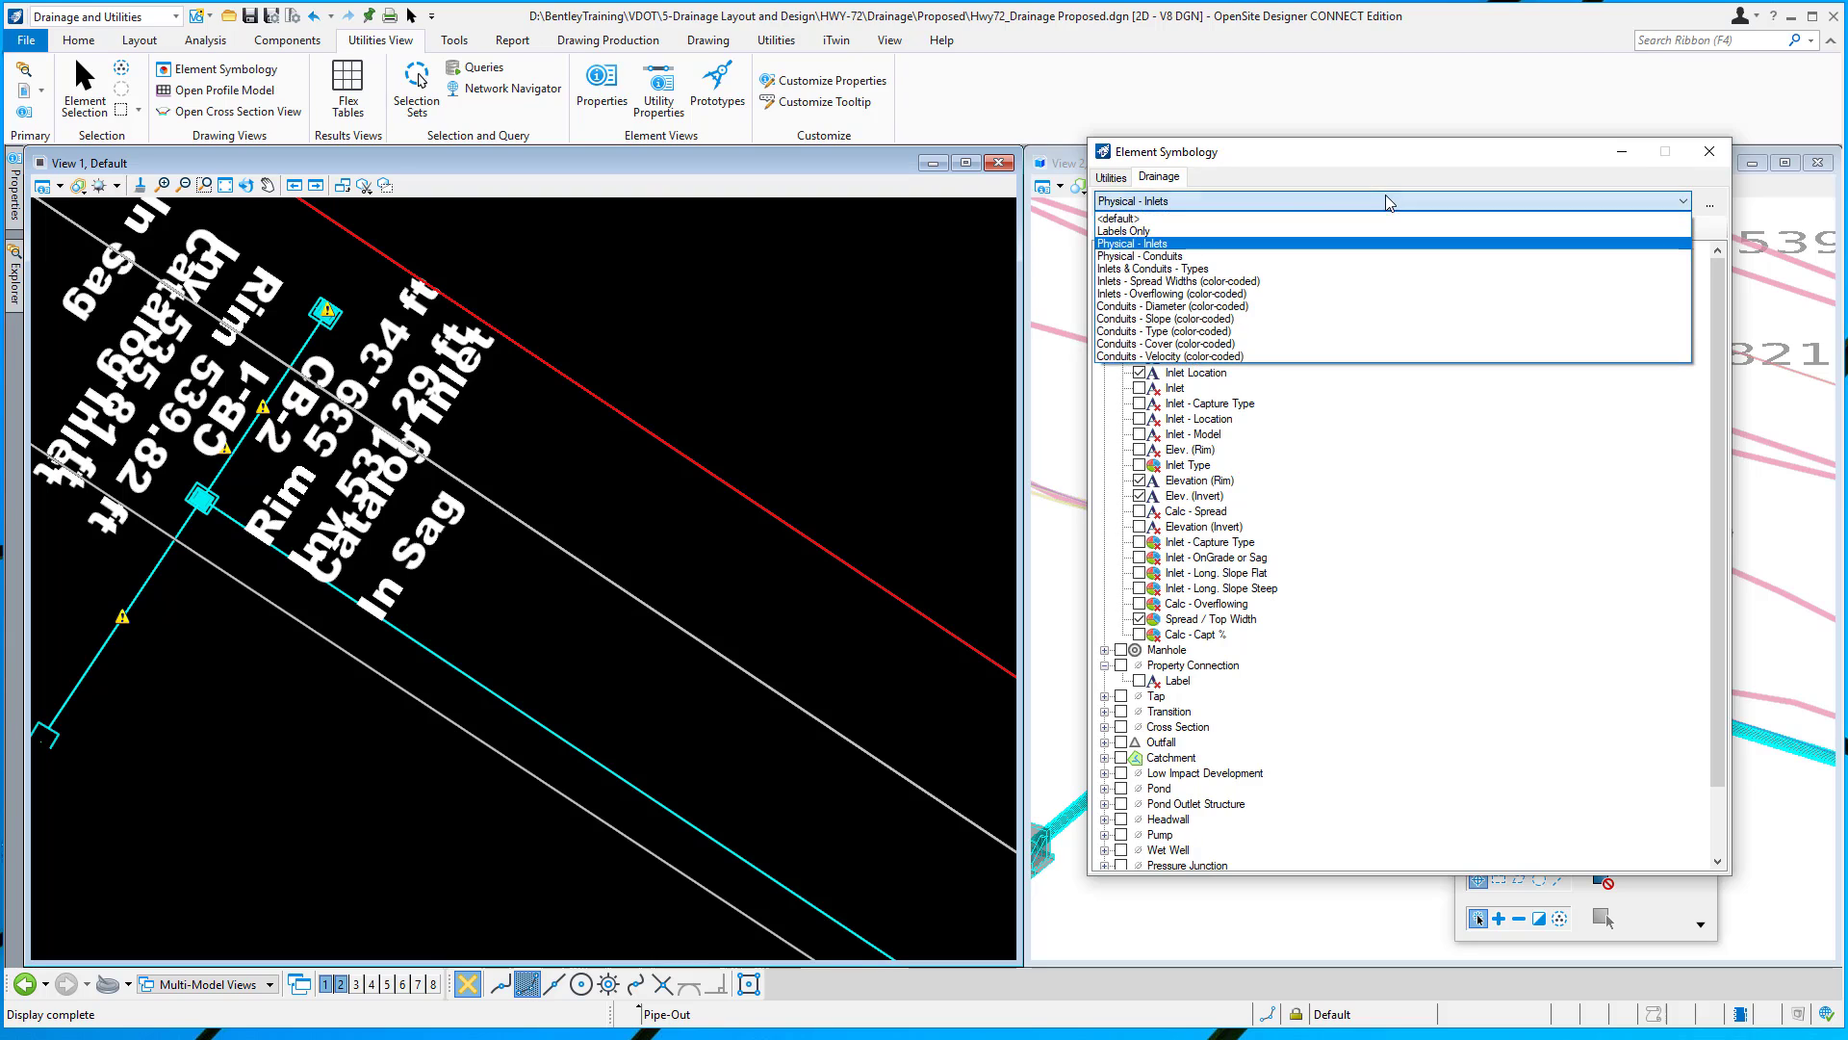
left_click(1128, 231)
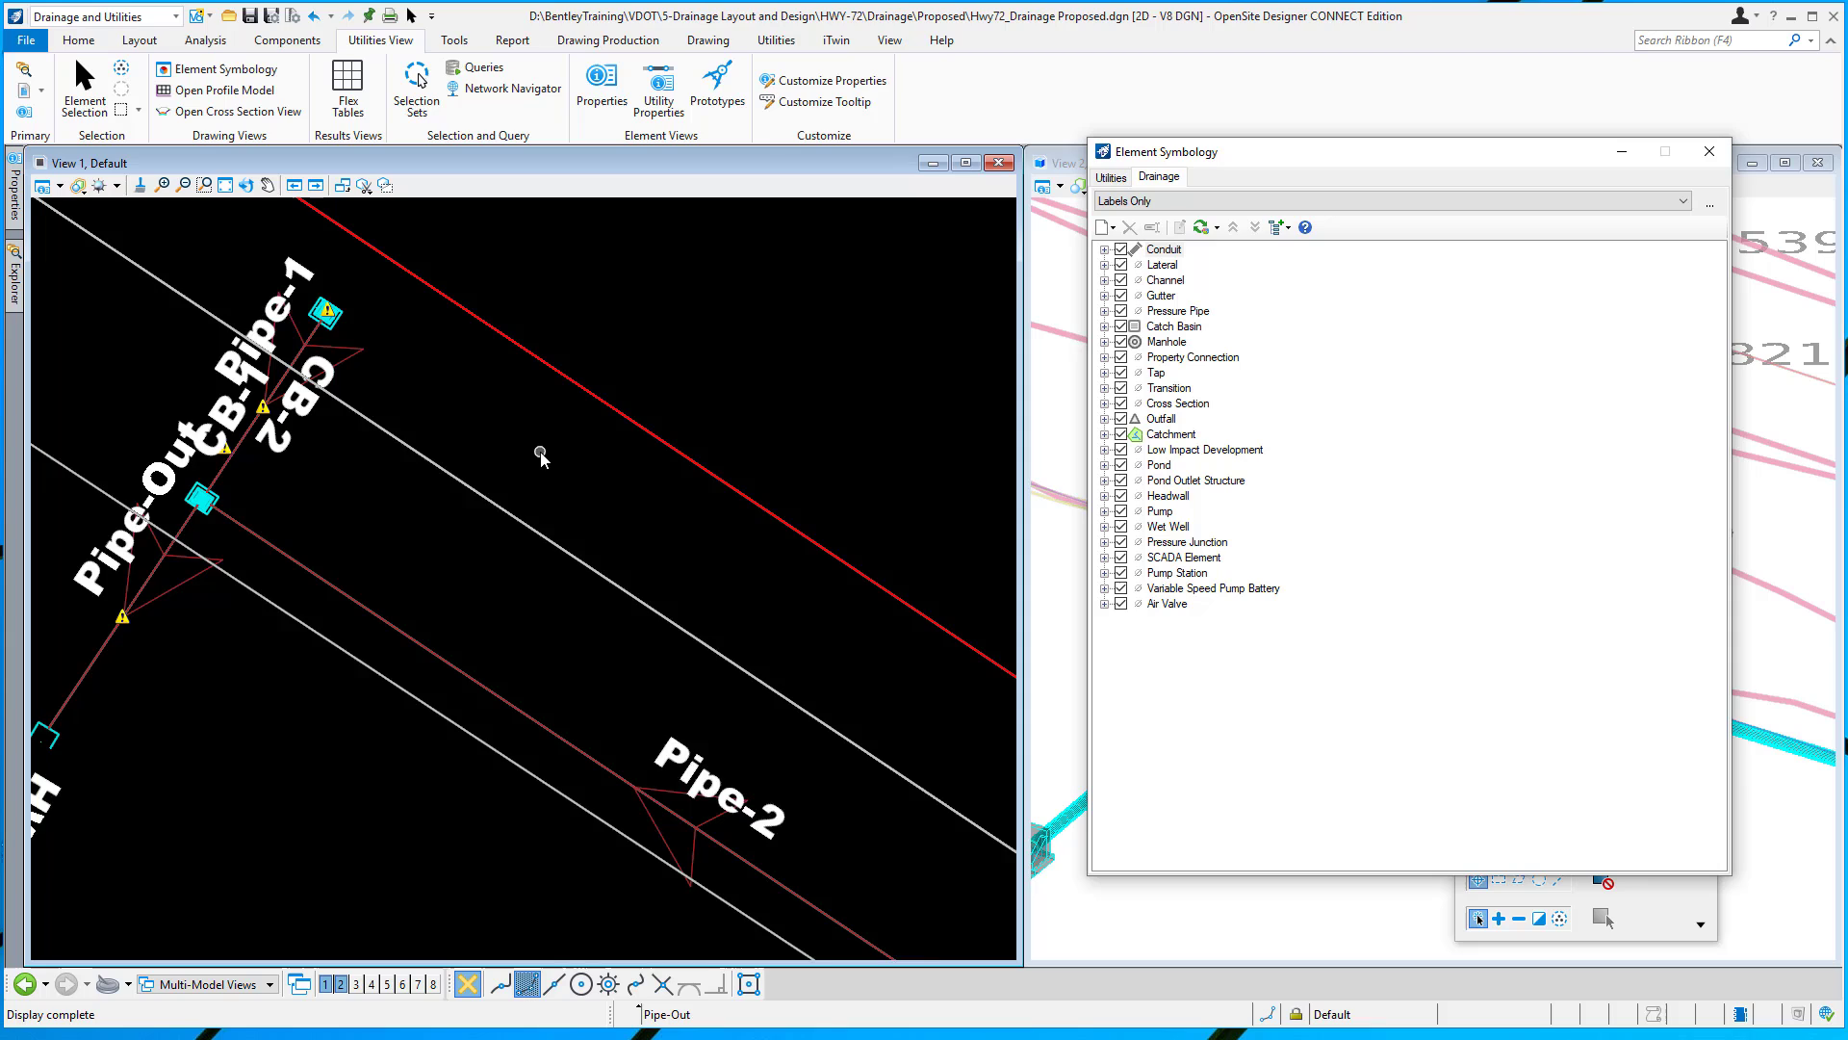
scroll(540, 453, "down", 1)
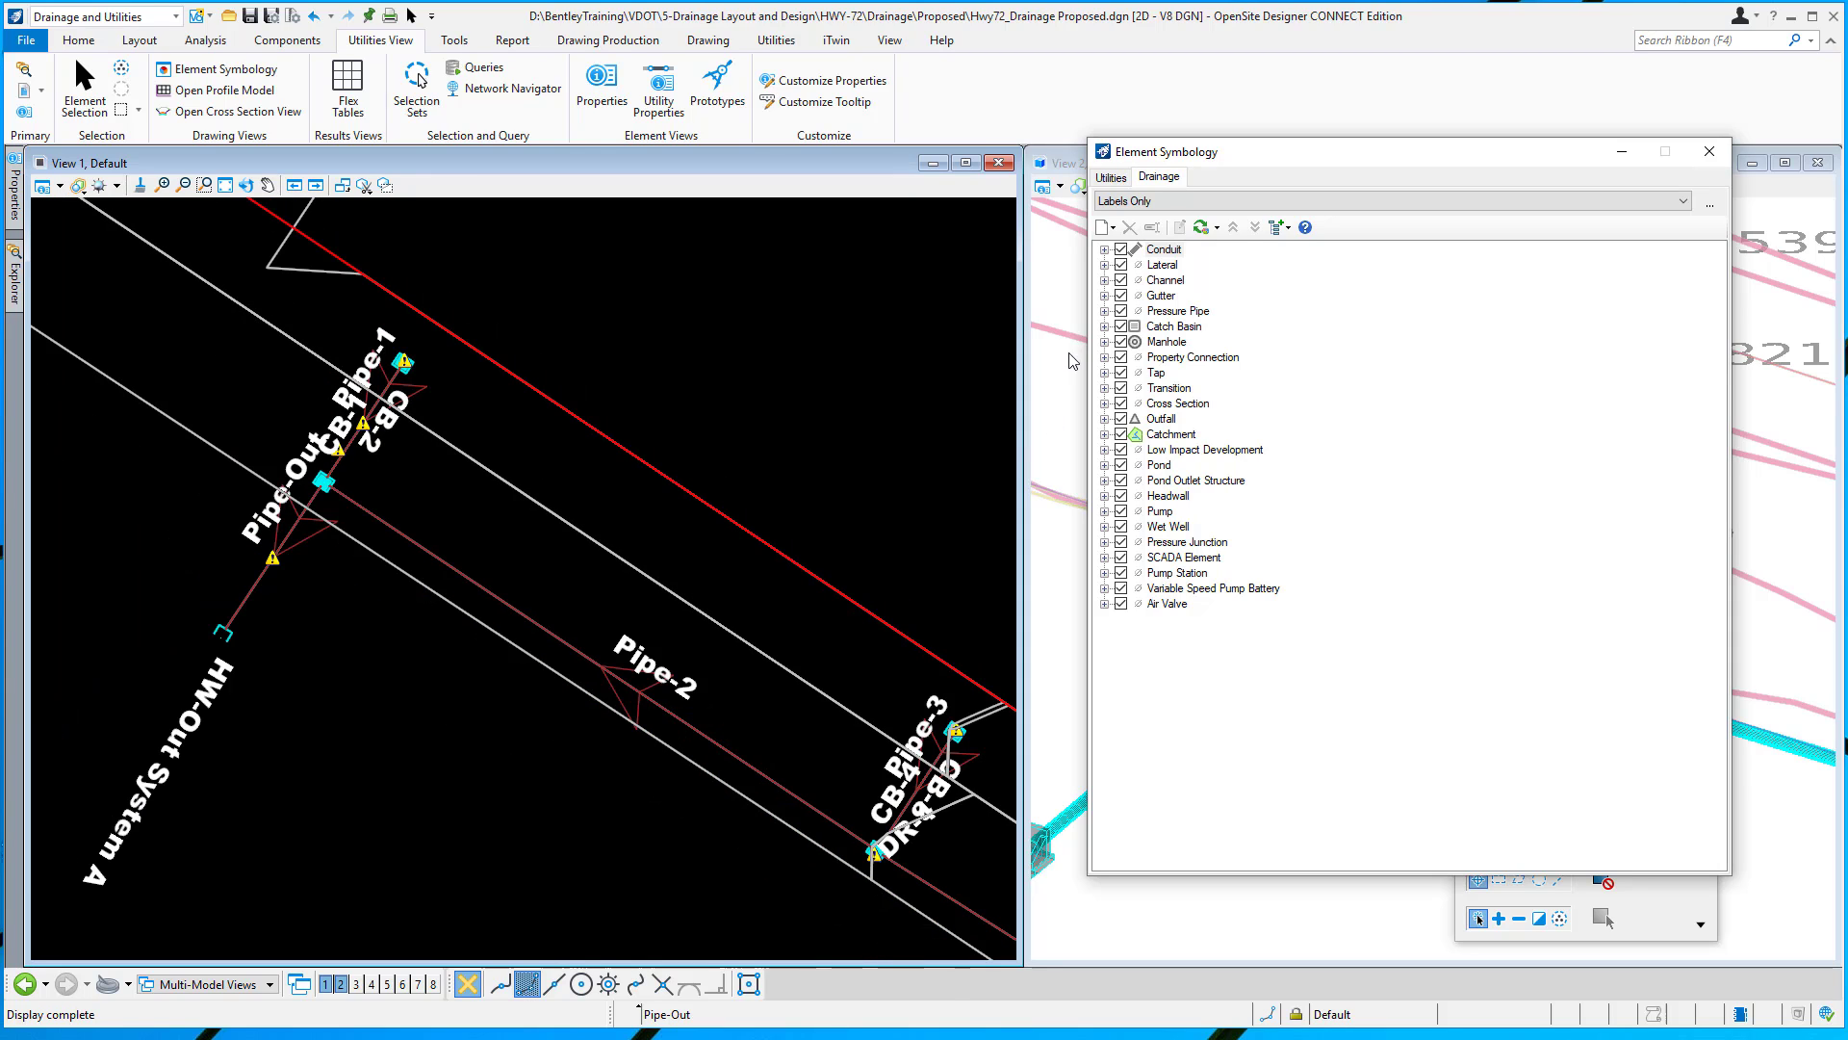
Expand the settings of all in-use element types and scroll through the tree
left_click(1289, 228)
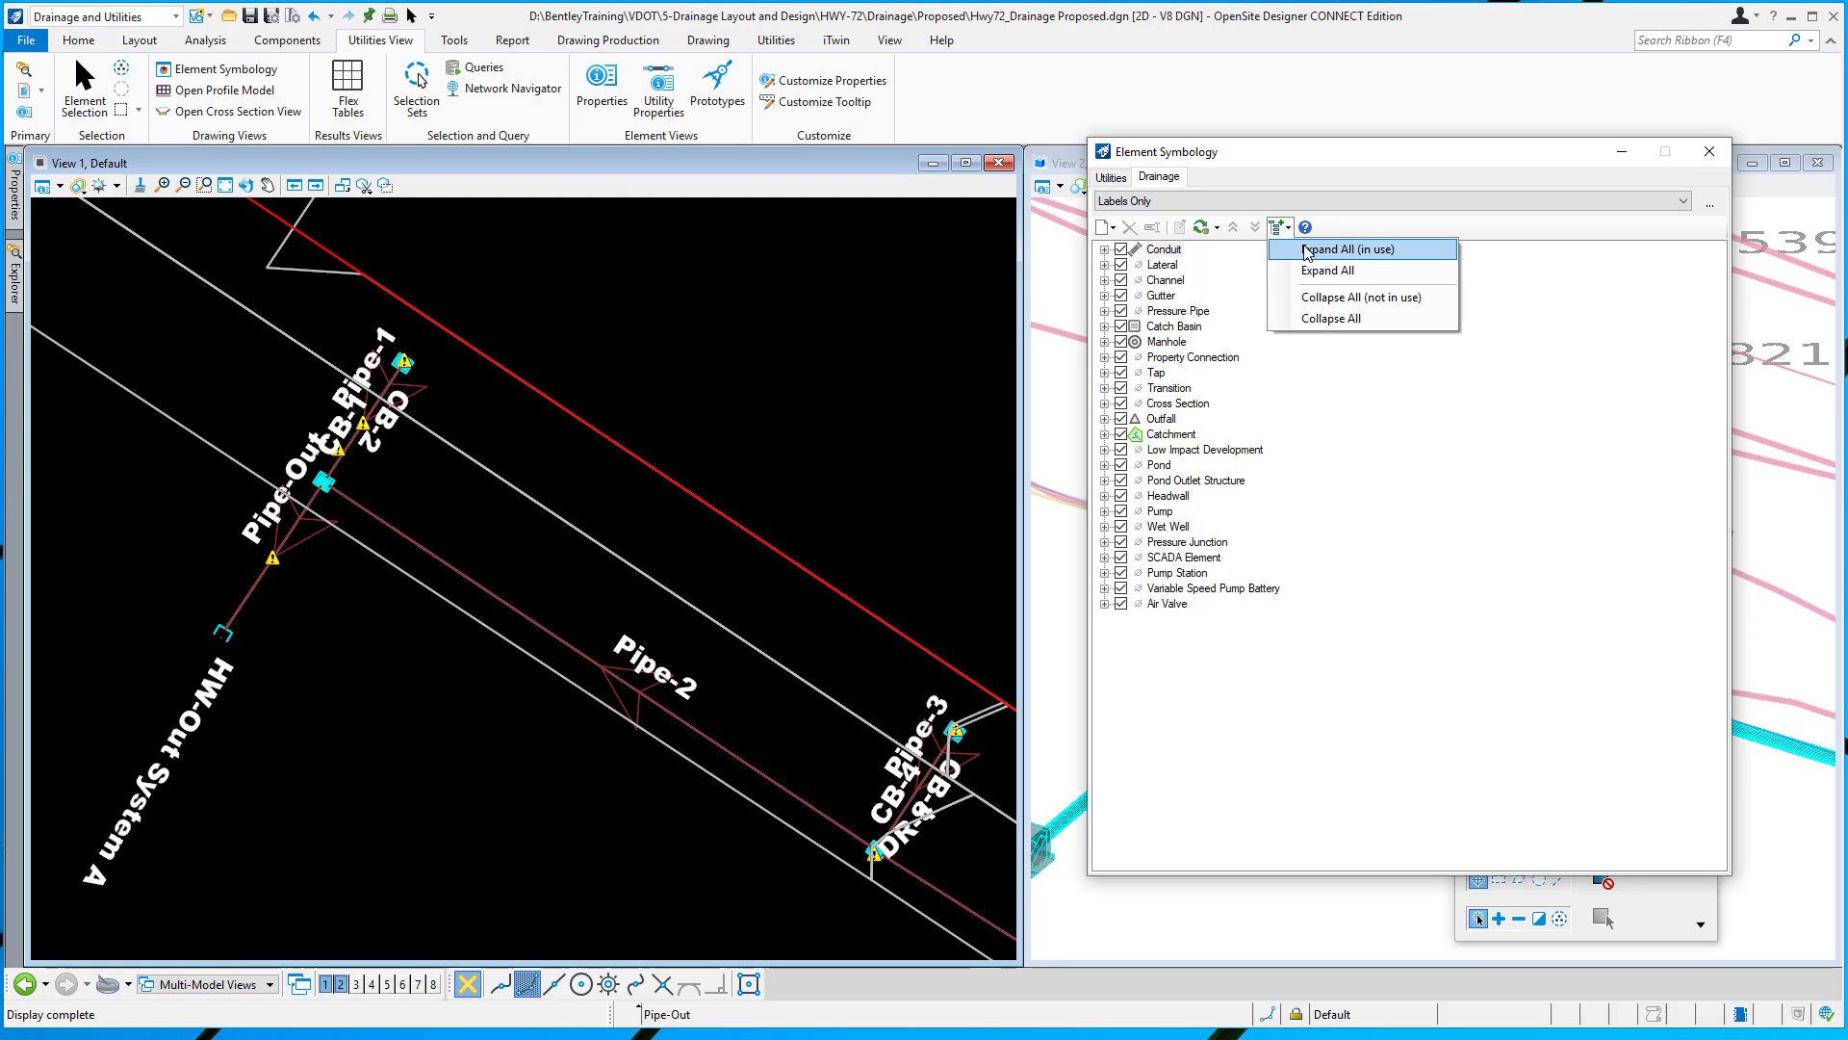
left_click(1302, 249)
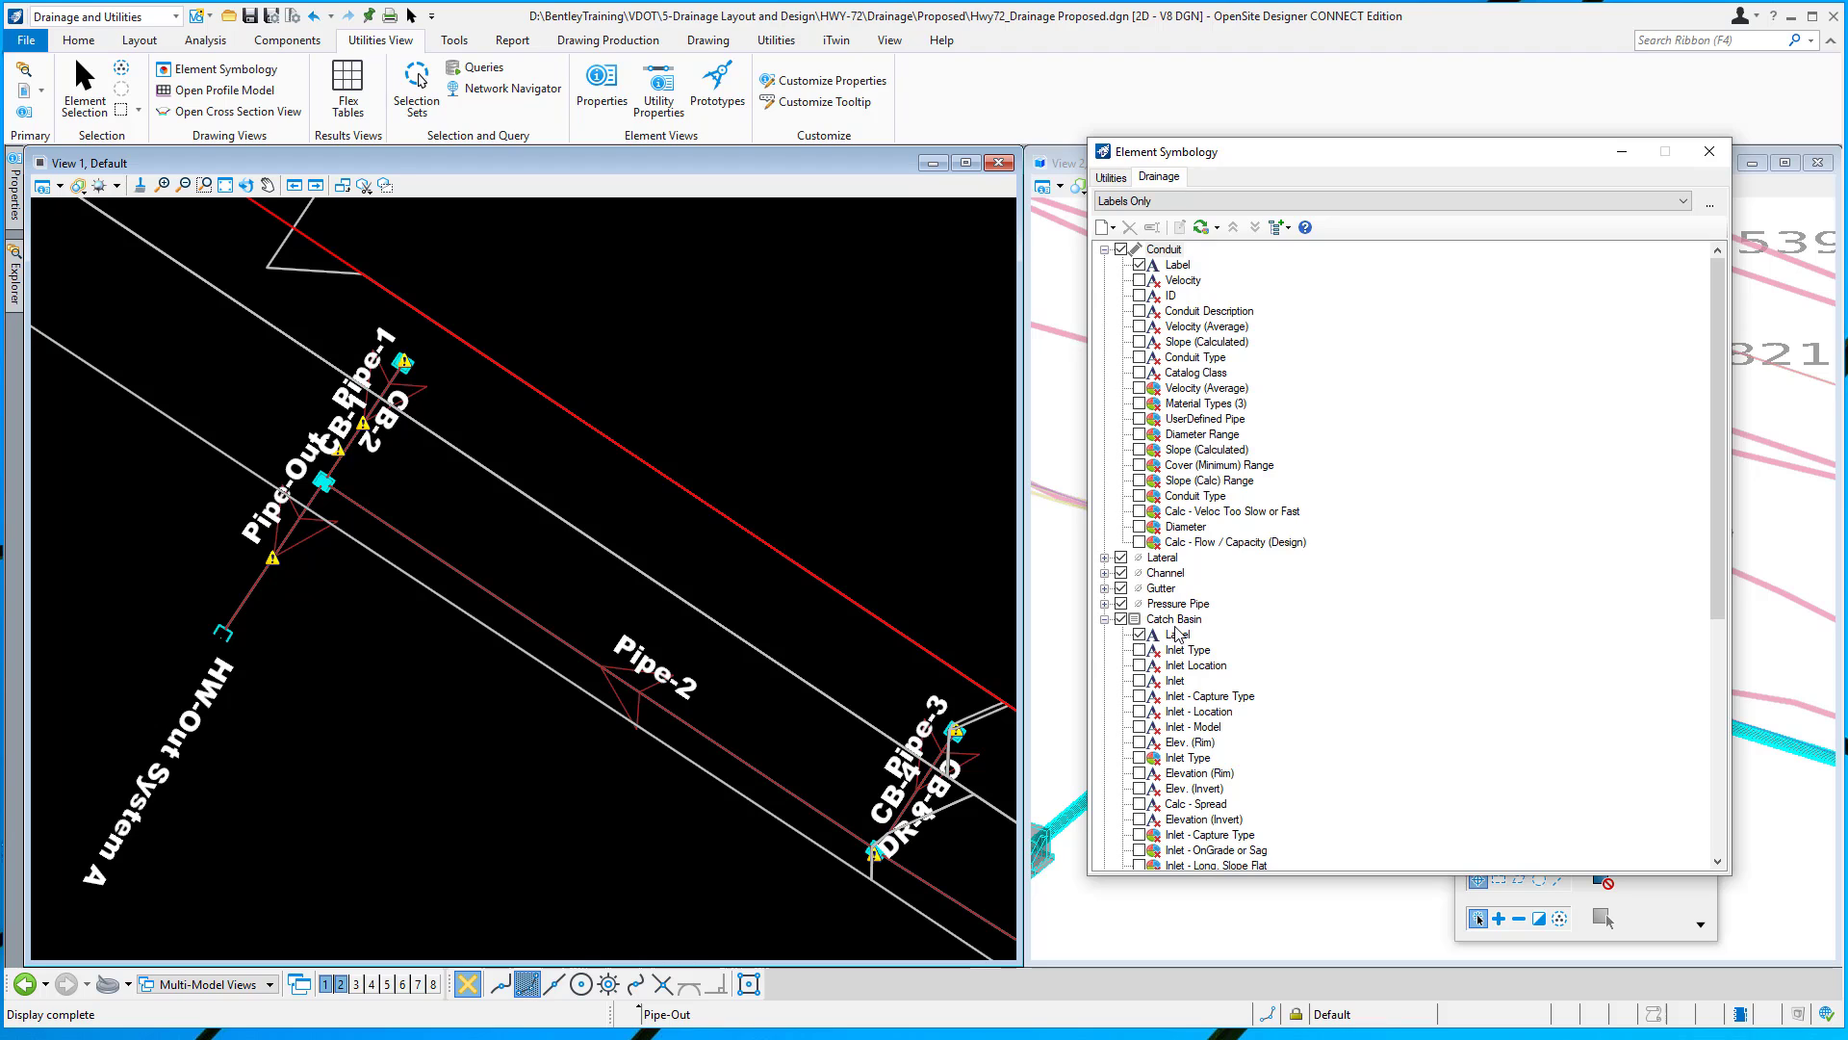
scroll(1271, 530, "down", 6)
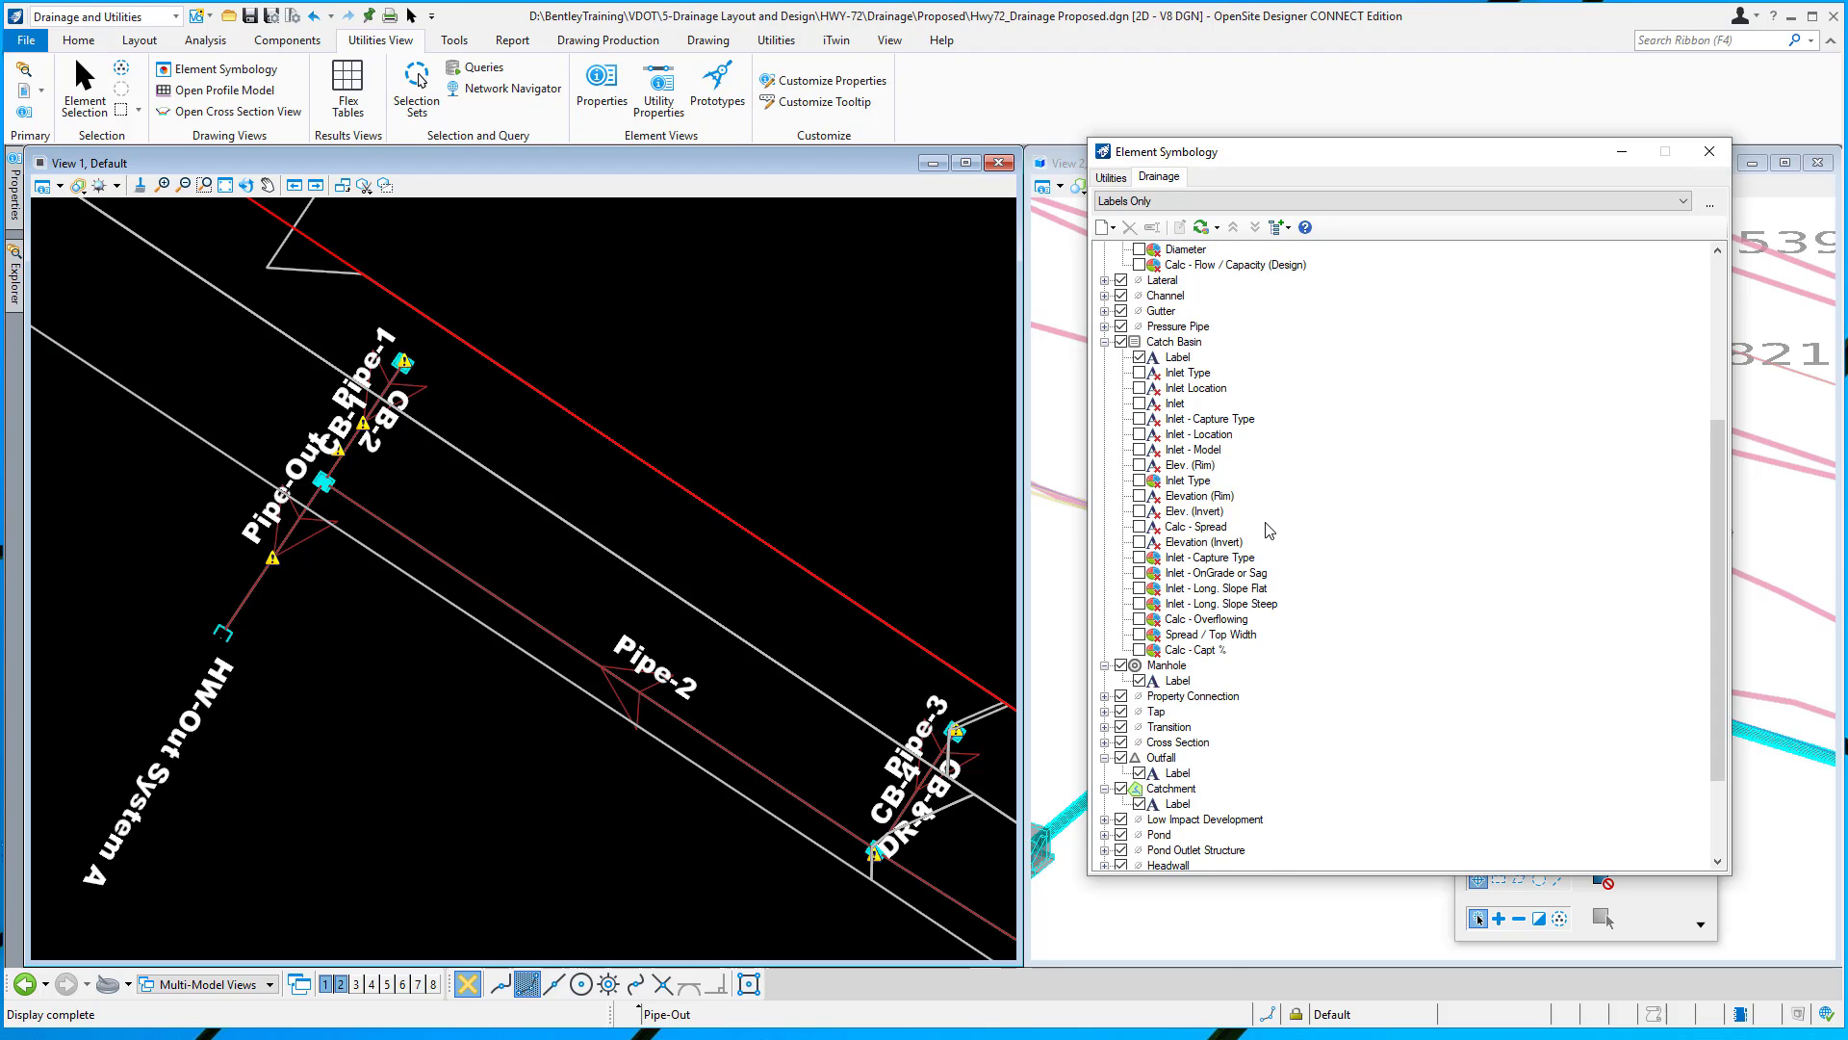
scroll(1270, 530, "down", 3)
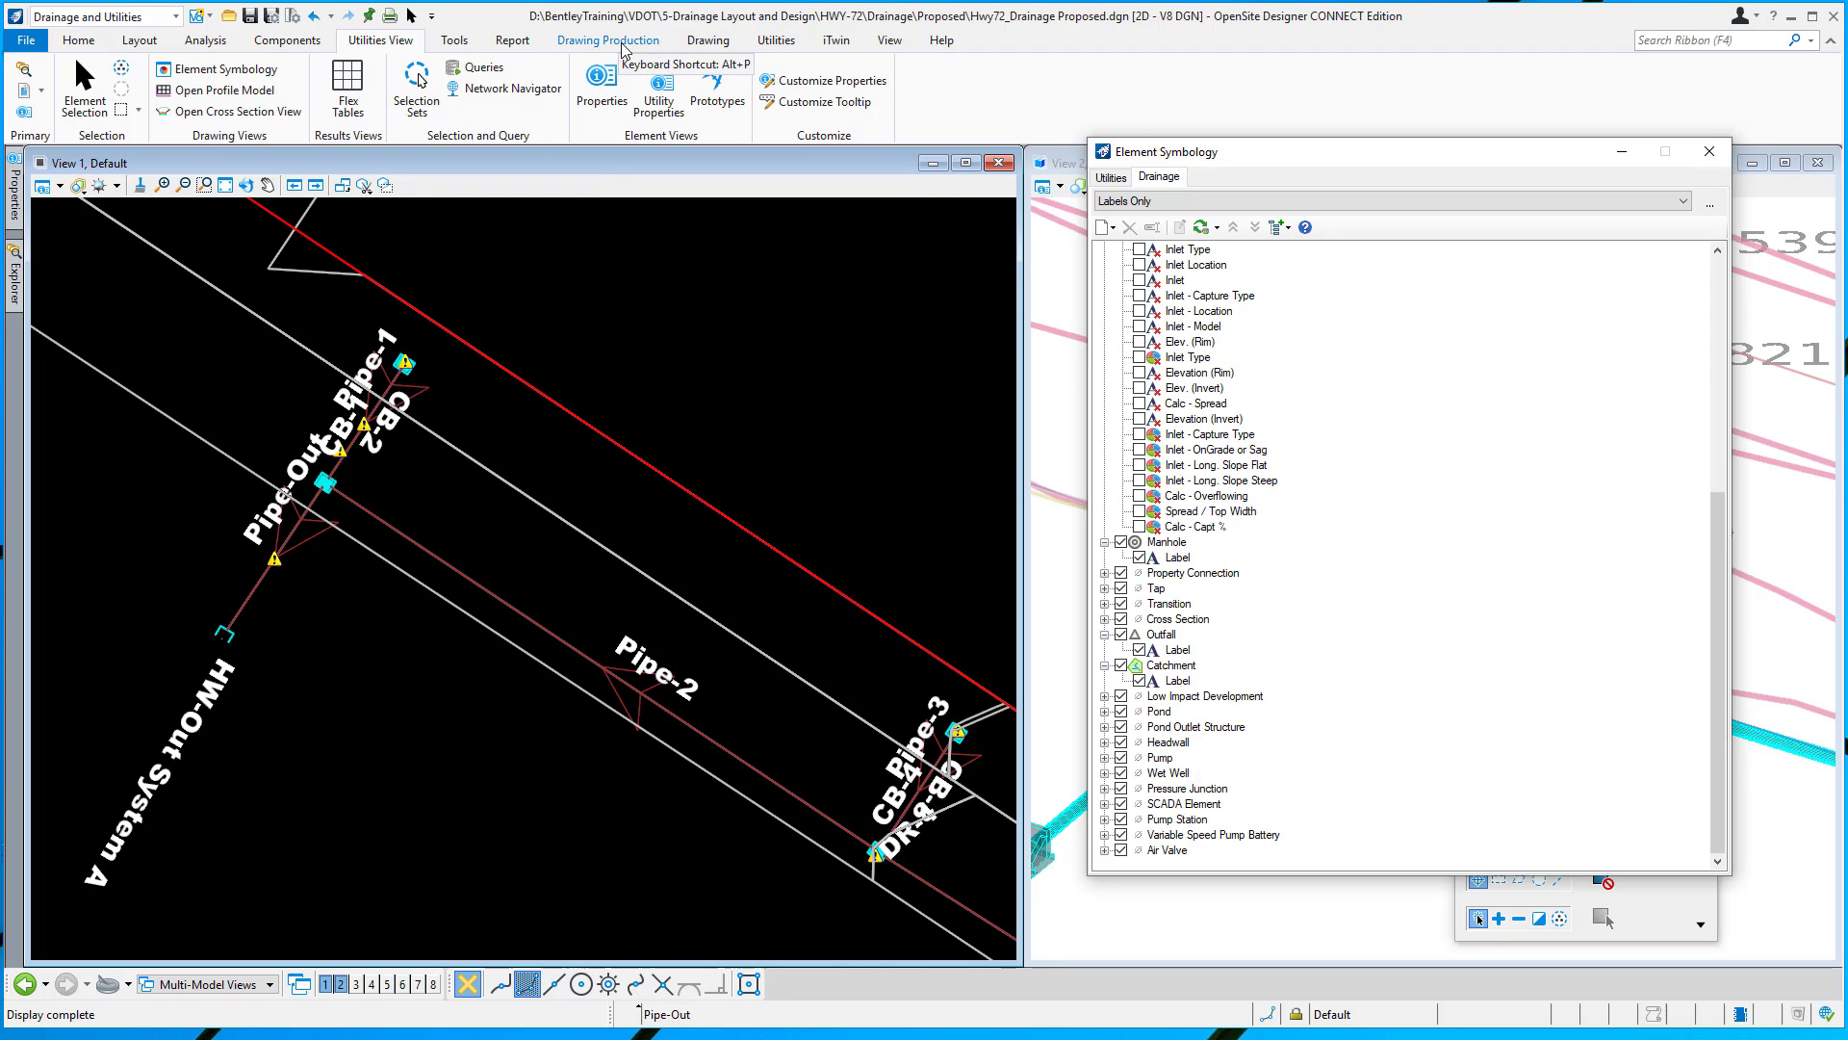
Set the annotation scale to 1"=50' and zoom over the drainage network
left_click(585, 42)
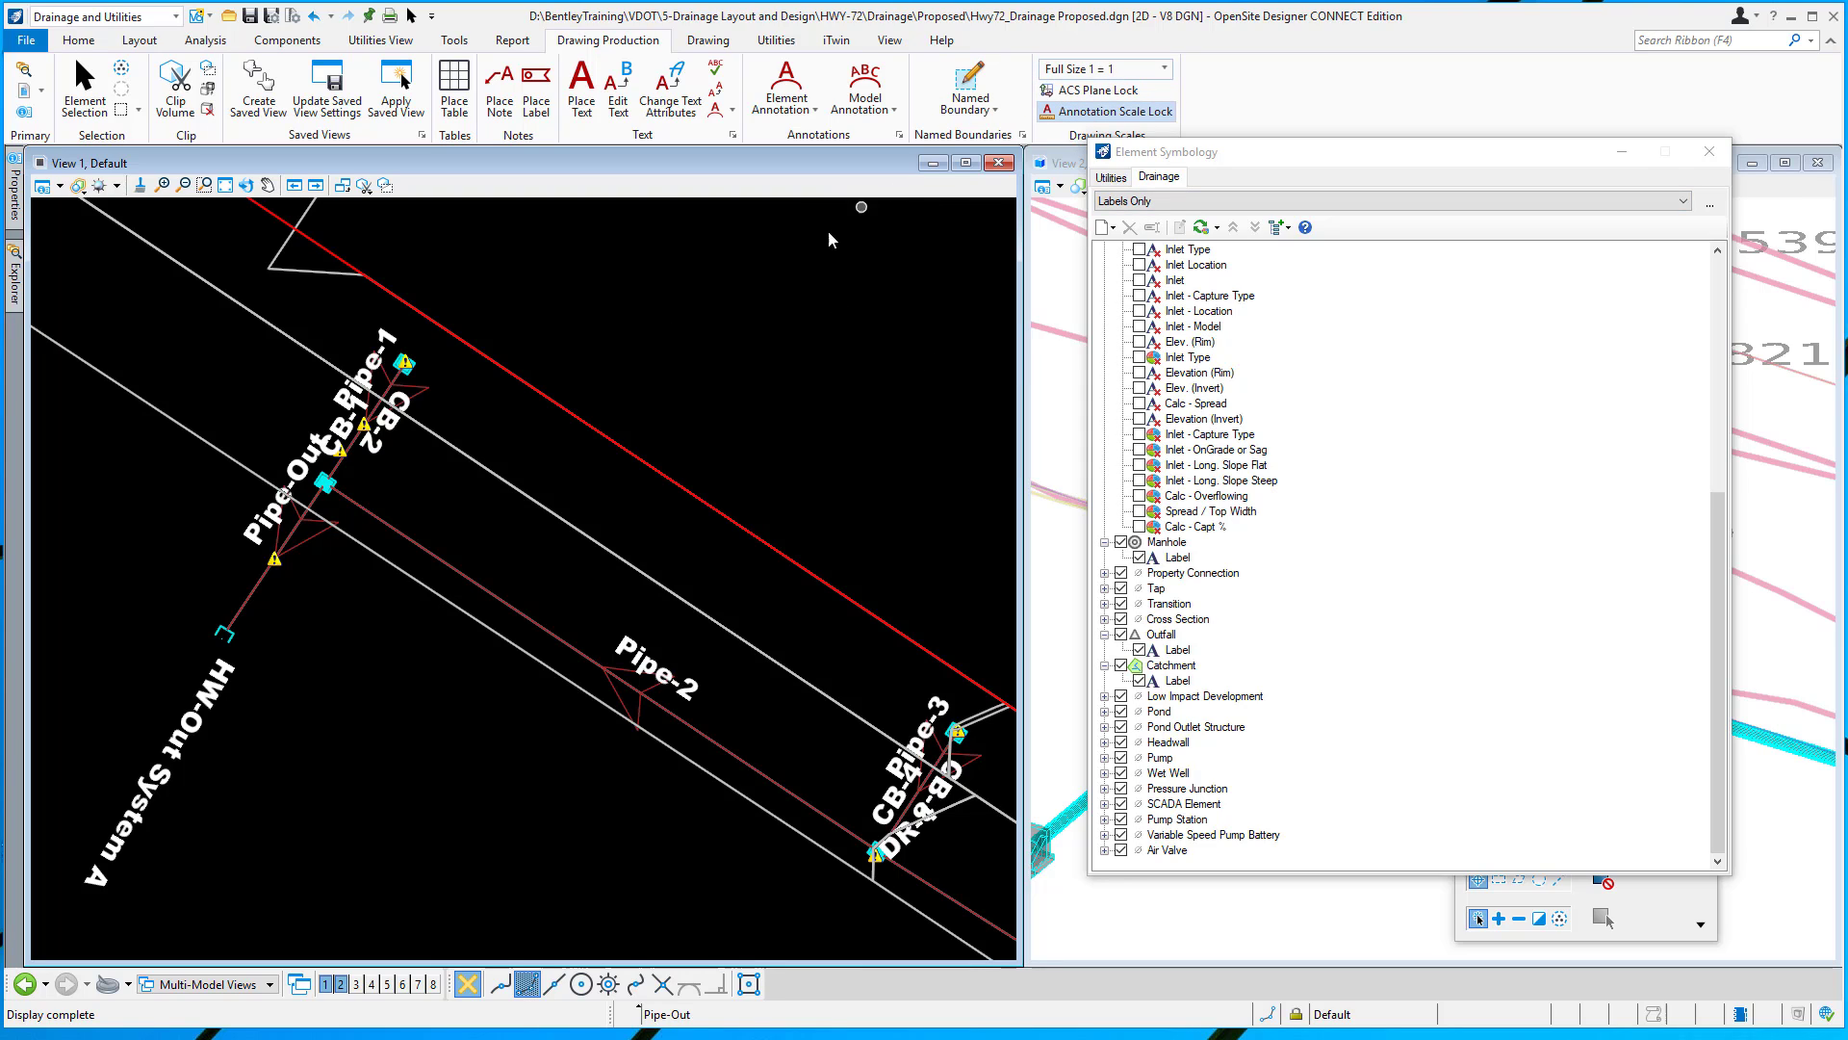
left_click(1164, 69)
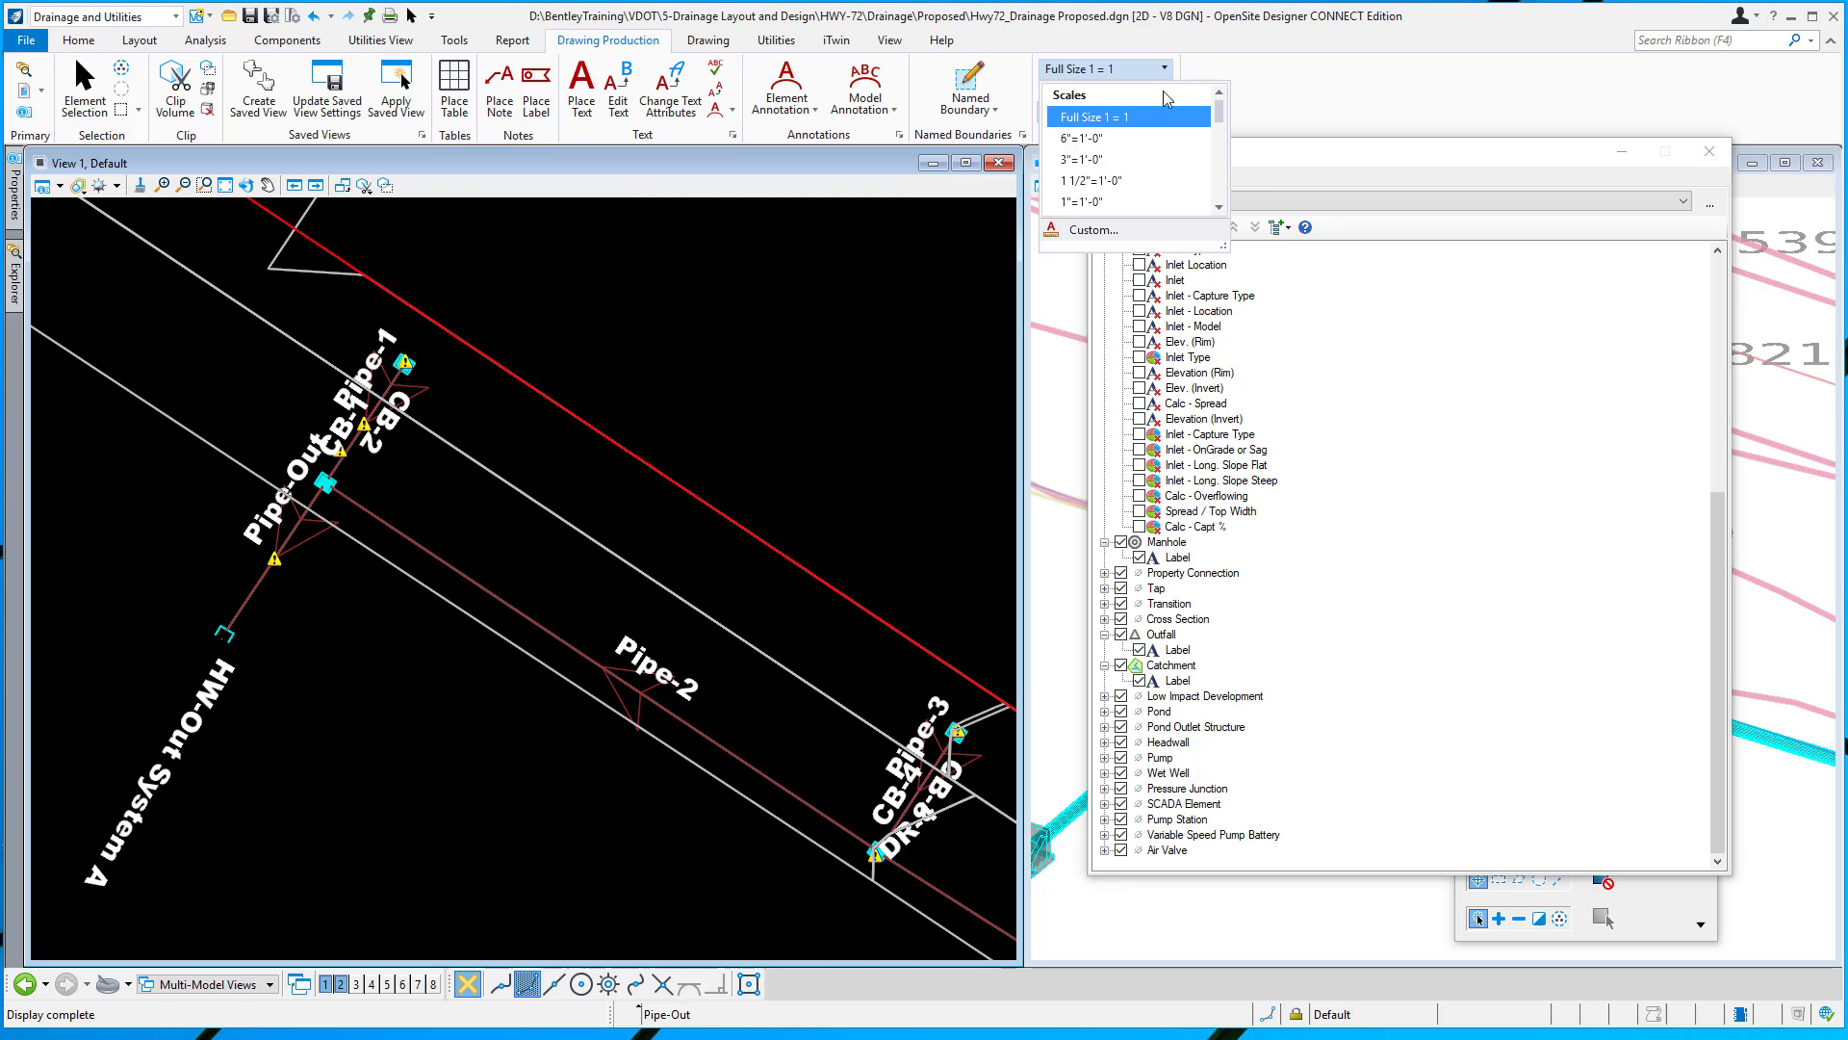
left_click_drag(1219, 115, 1226, 181)
left_click(1078, 169)
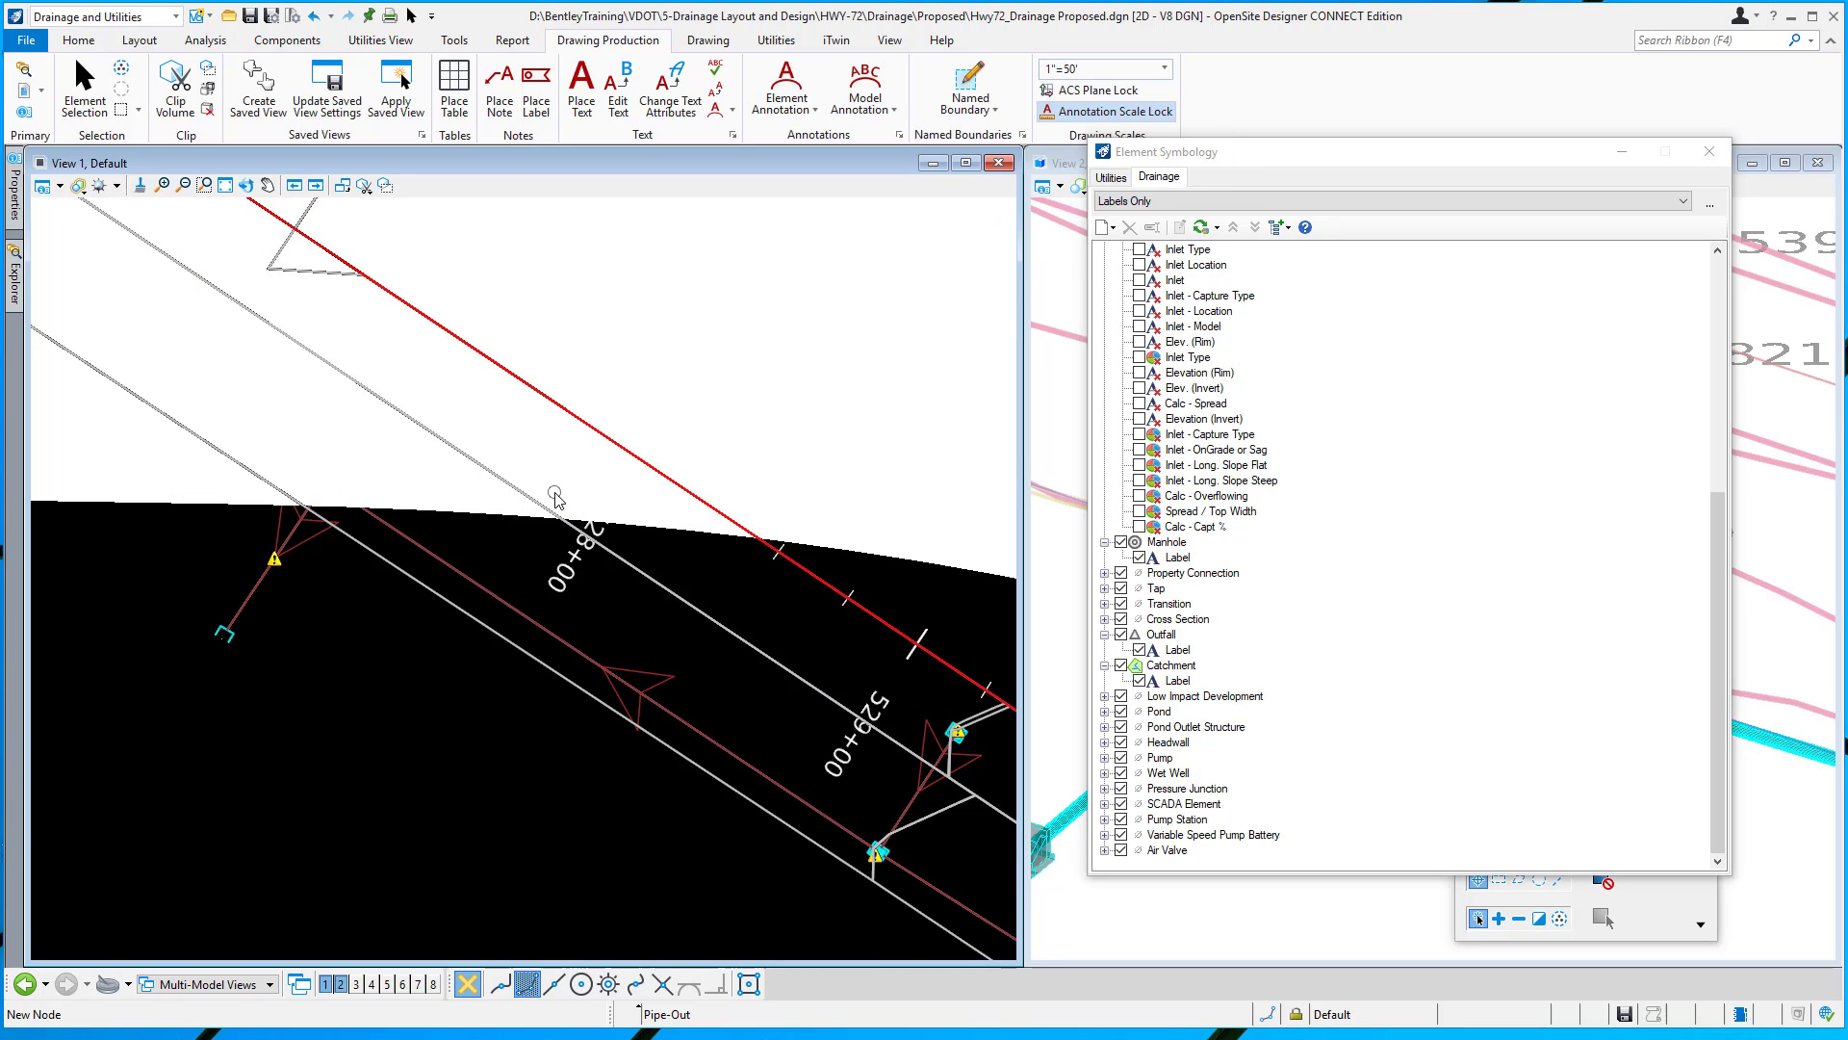
scroll(555, 501, "down", 2)
scroll(555, 500, "down", 3)
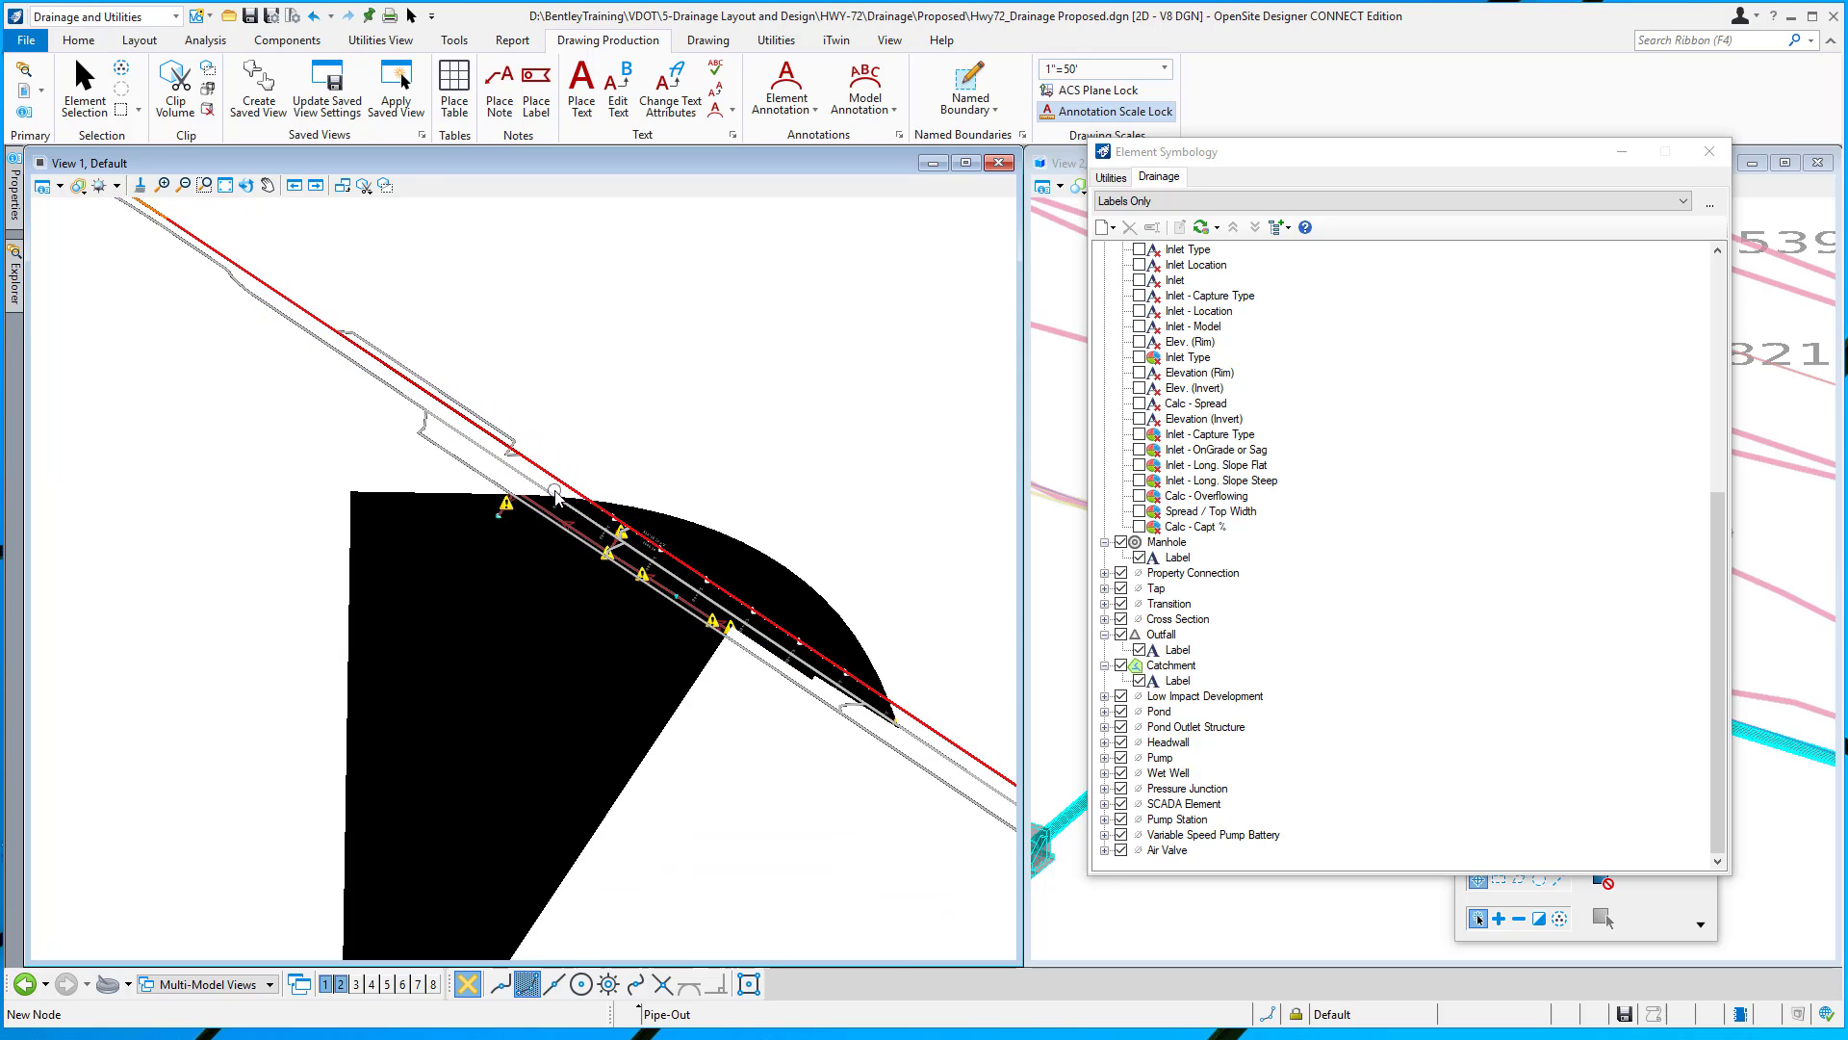
scroll(556, 496, "up", 2)
scroll(557, 495, "down", 3)
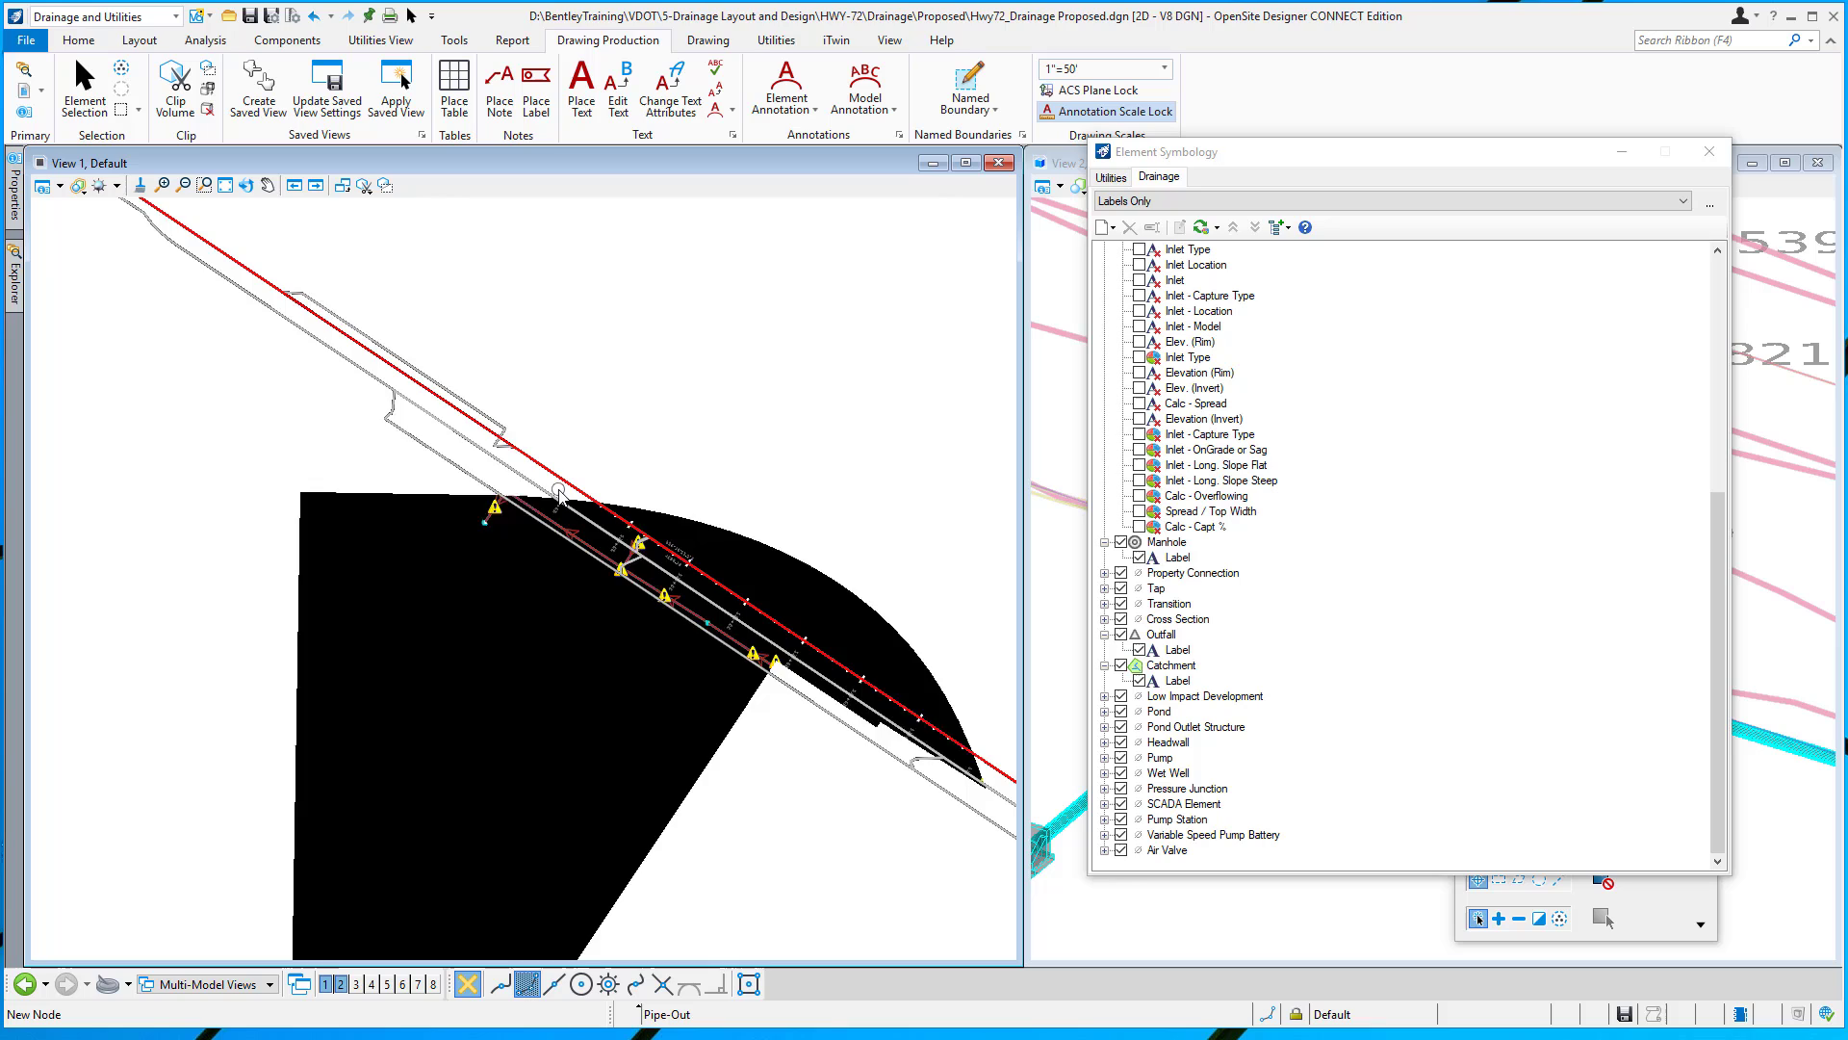
scroll(559, 494, "up", 2)
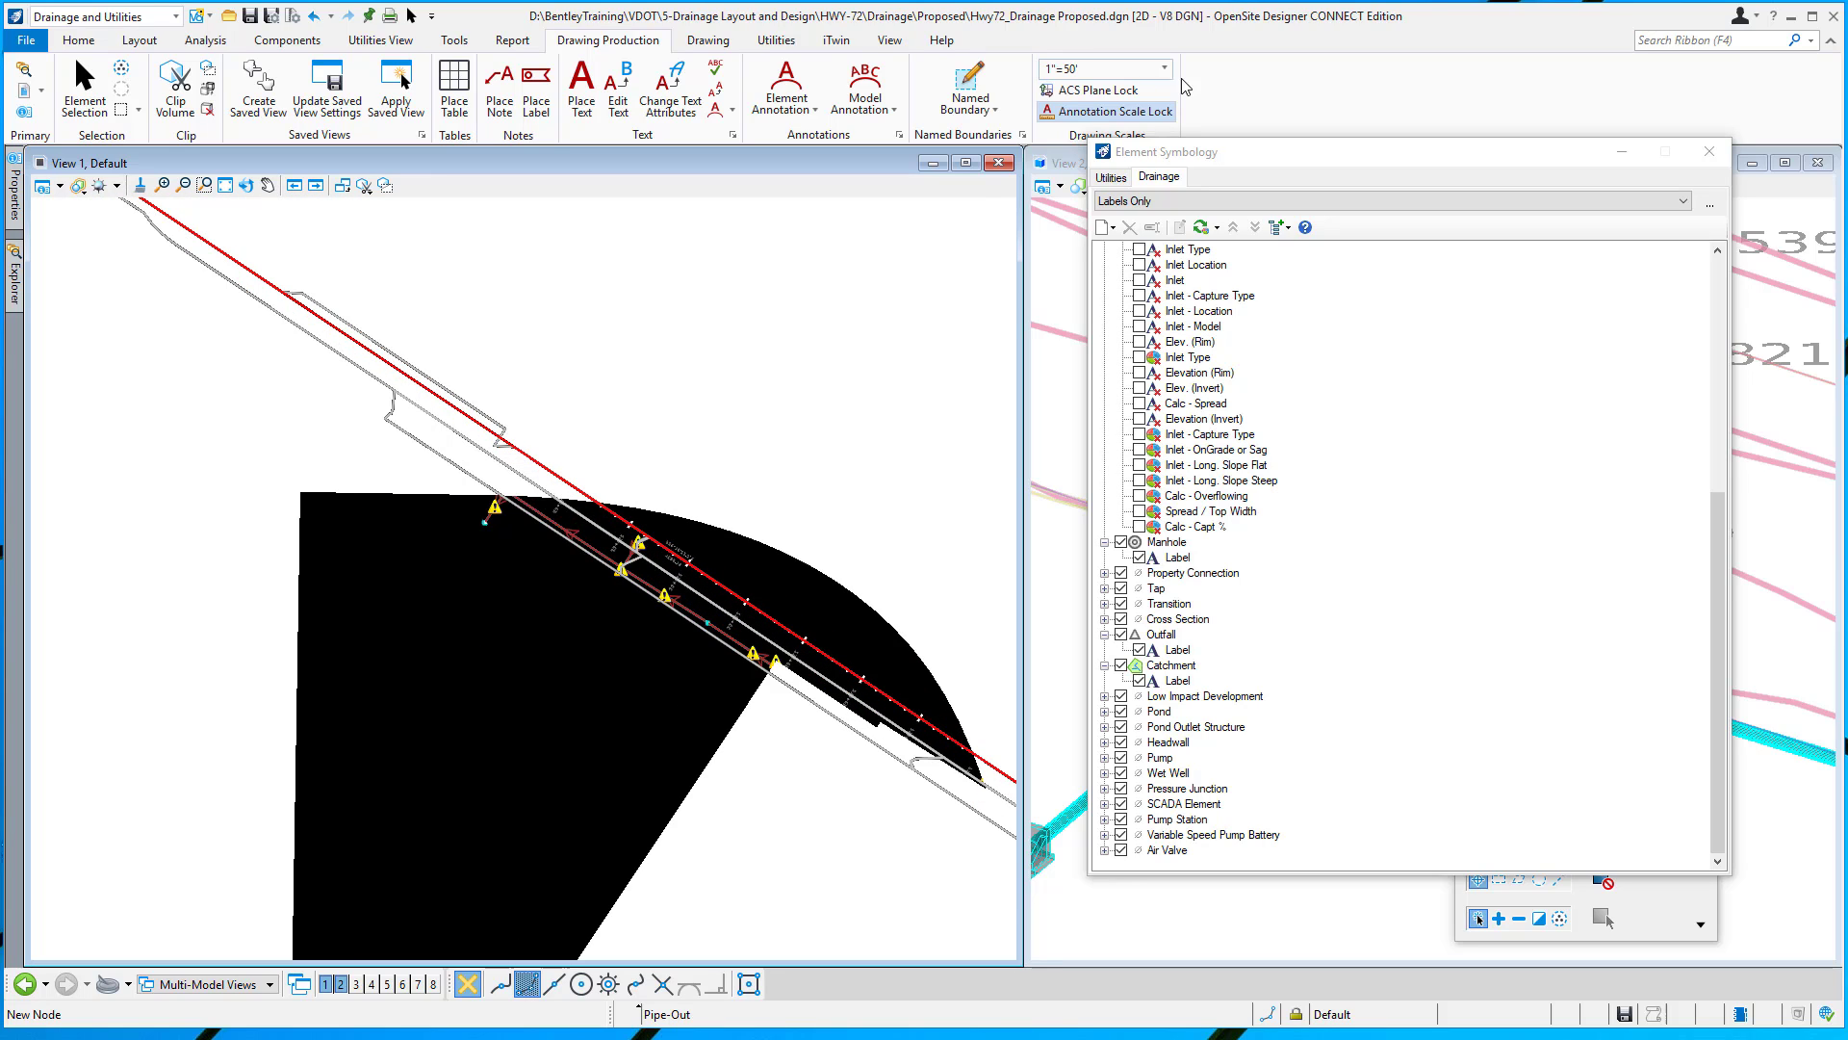
Toggle Annotation Scale Lock off, on, then off again, zooming to compare label sizes
left_click(1078, 116)
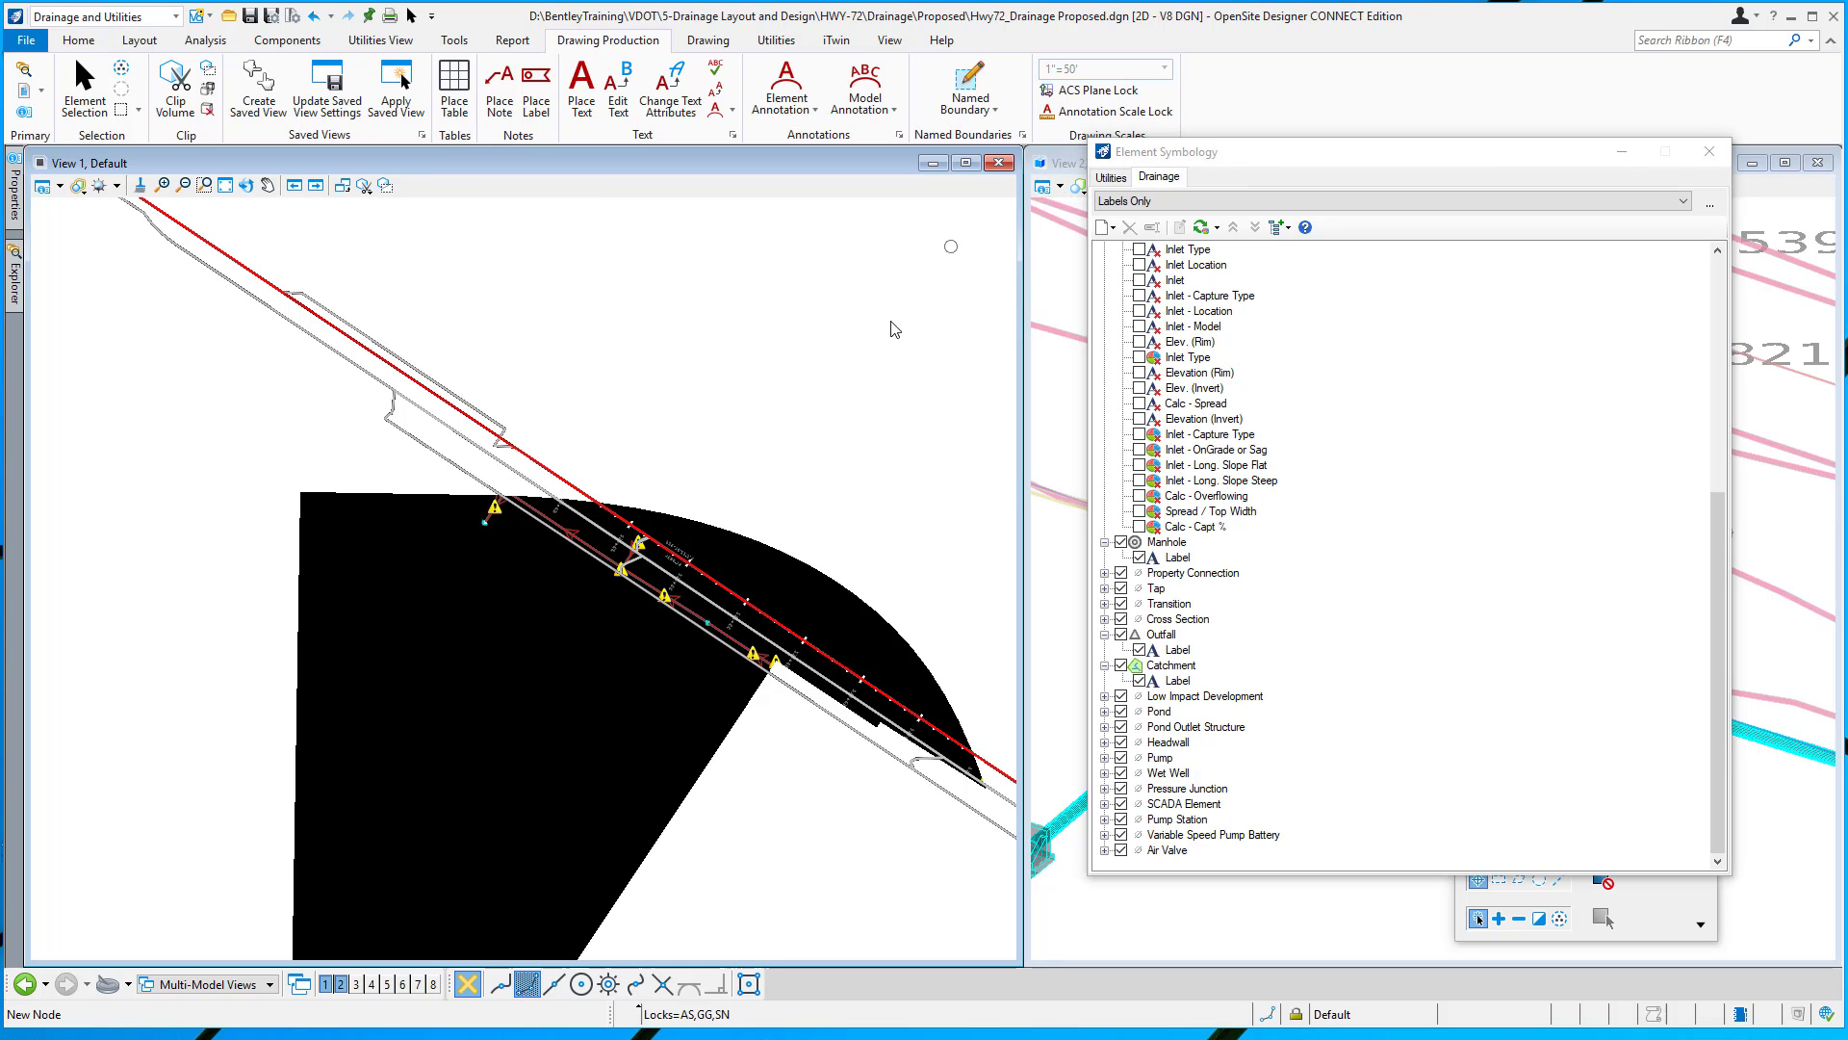
scroll(481, 467, "up", 5)
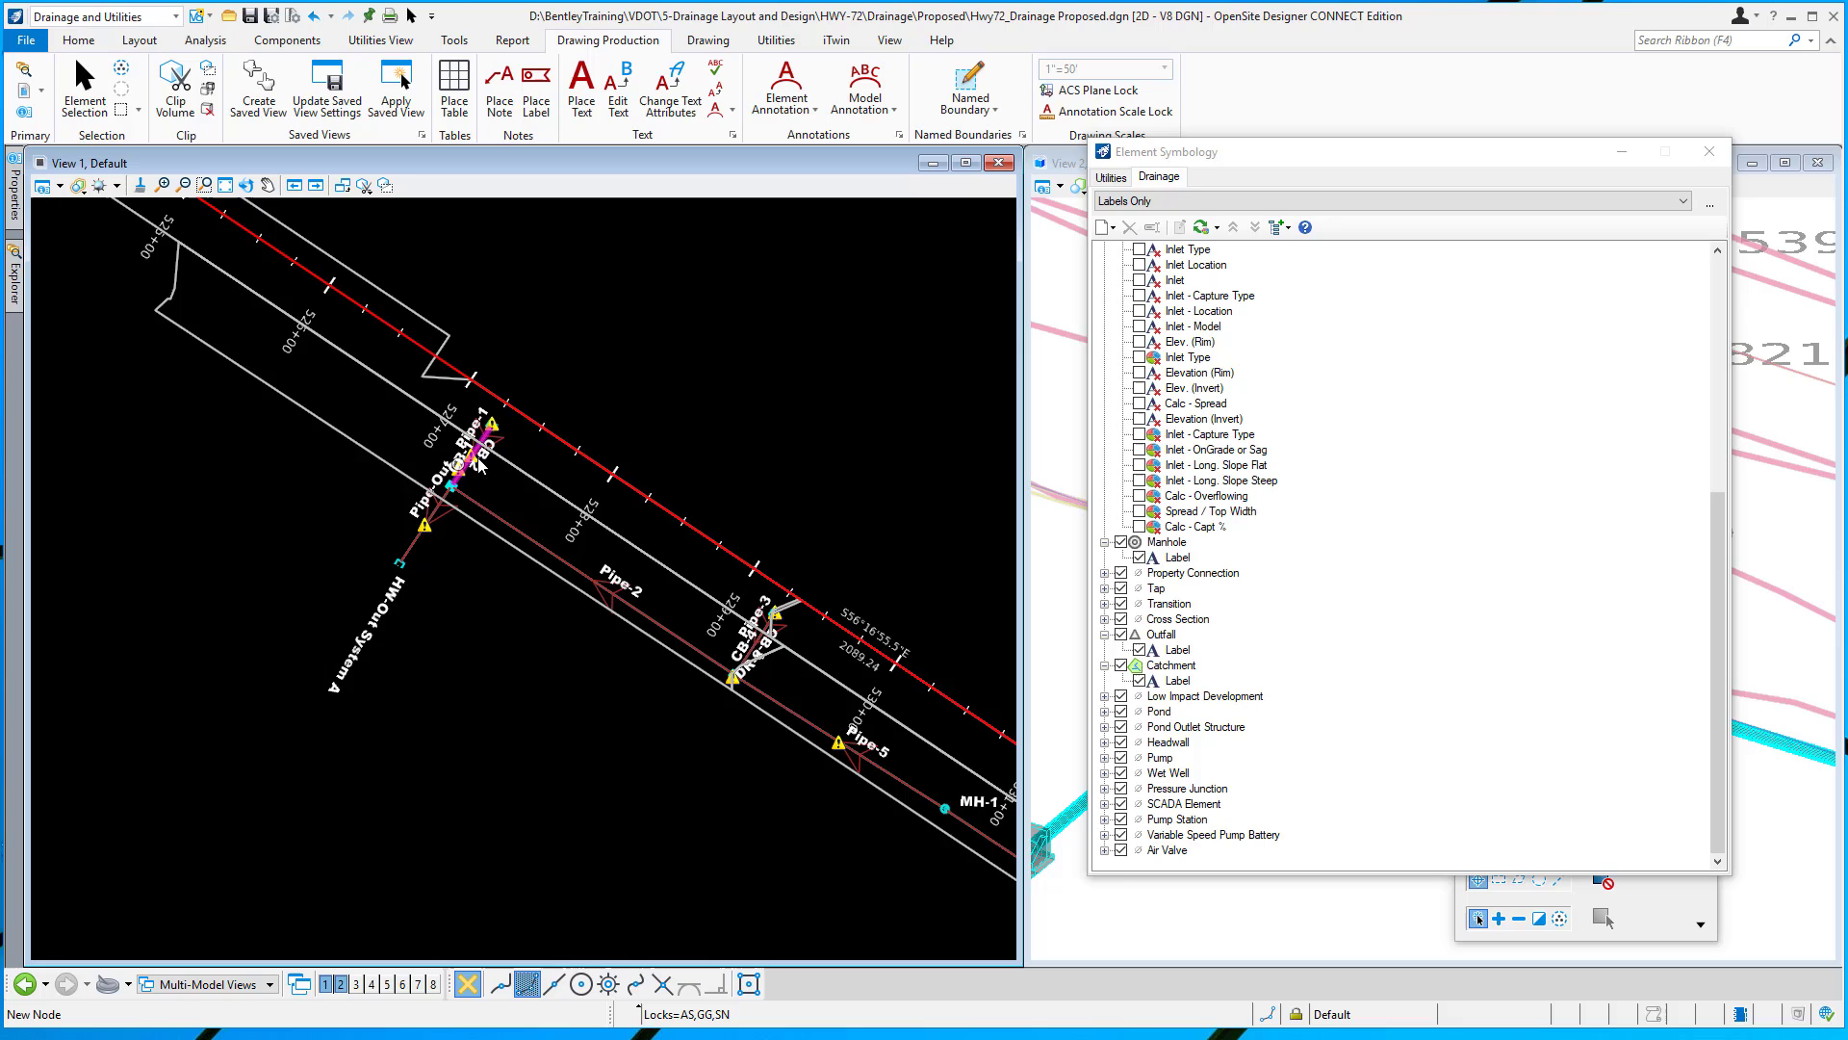
scroll(480, 467, "up", 3)
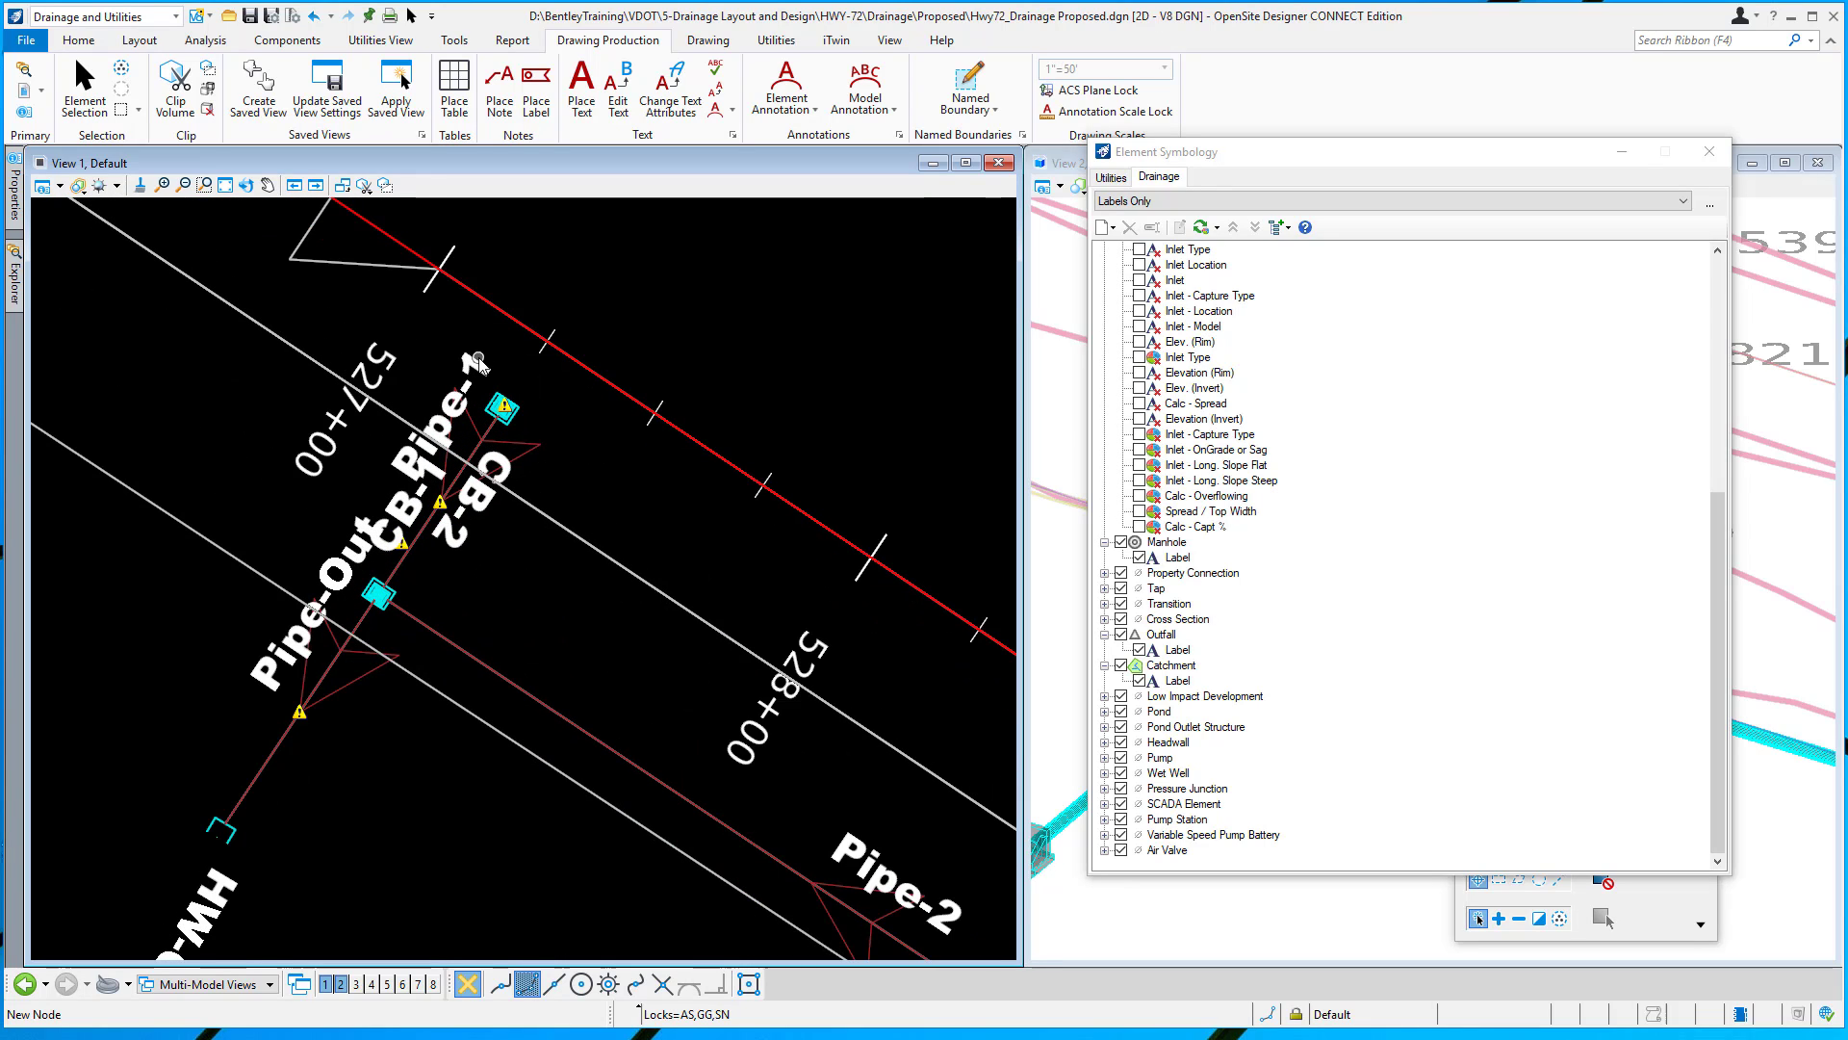
left_click(1143, 114)
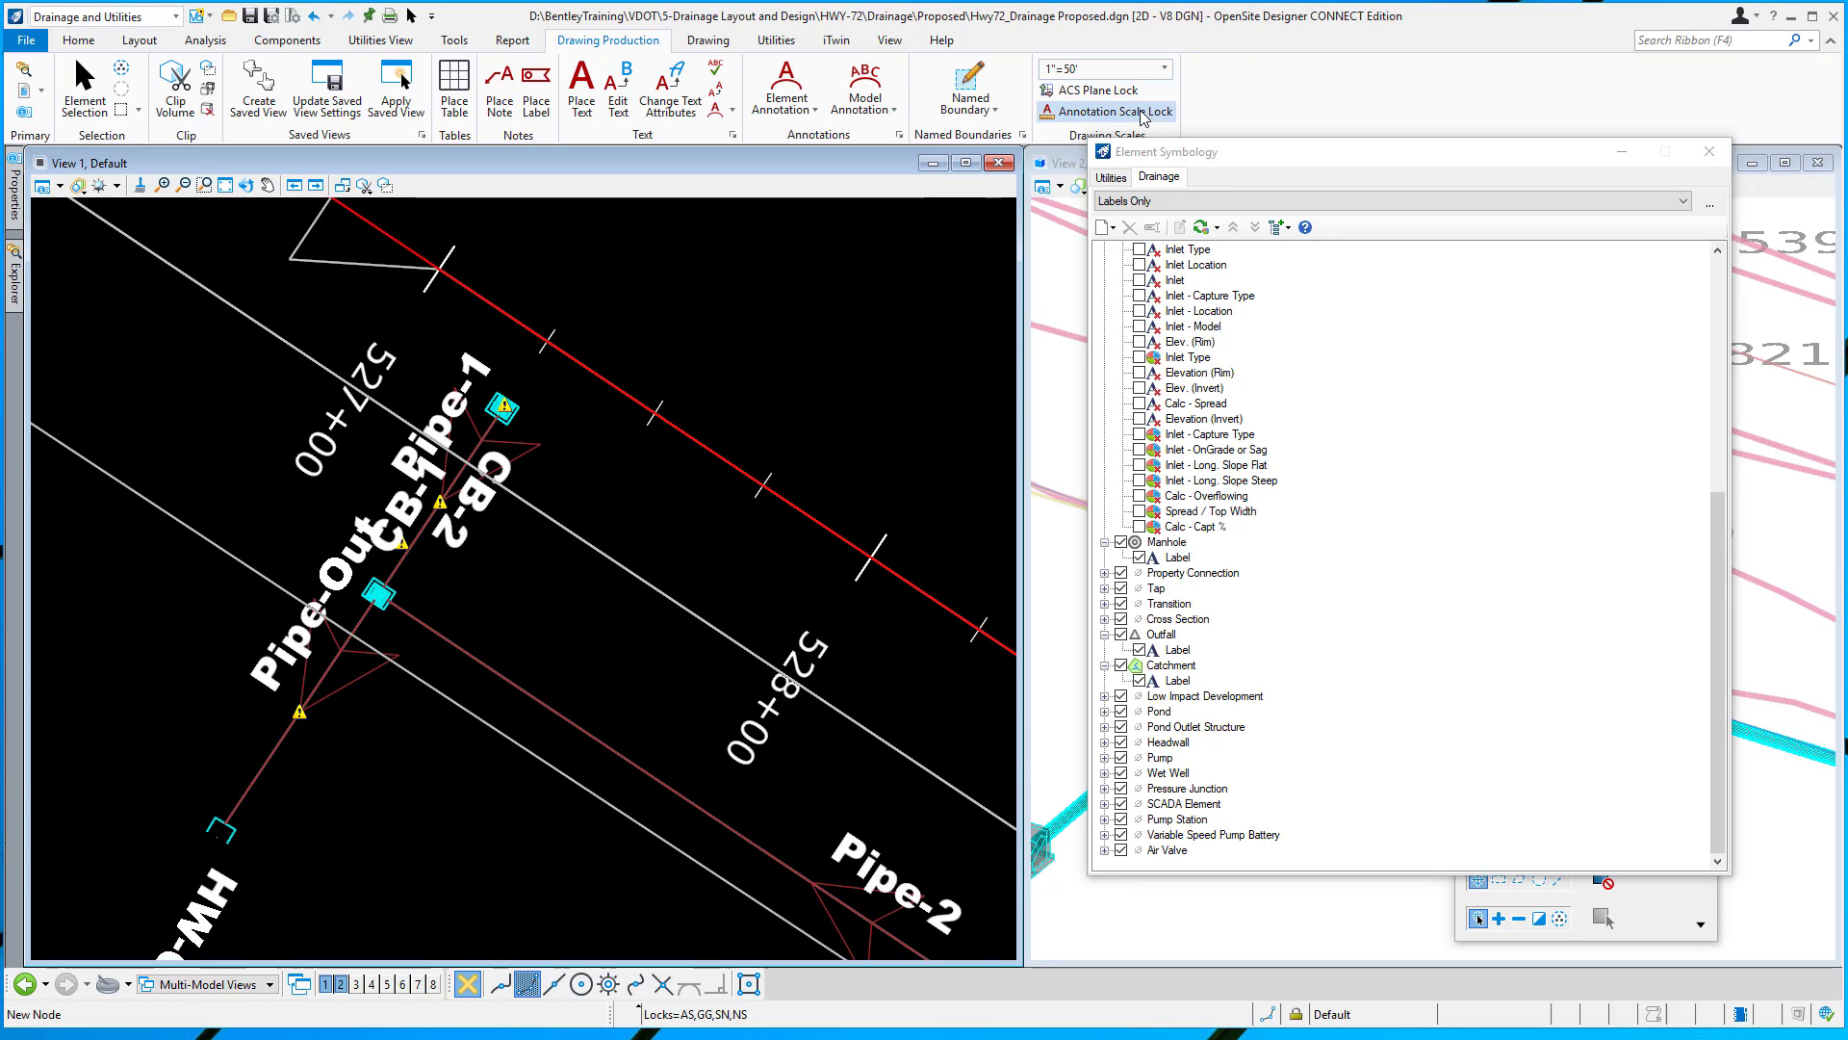
scroll(759, 376, "down", 1)
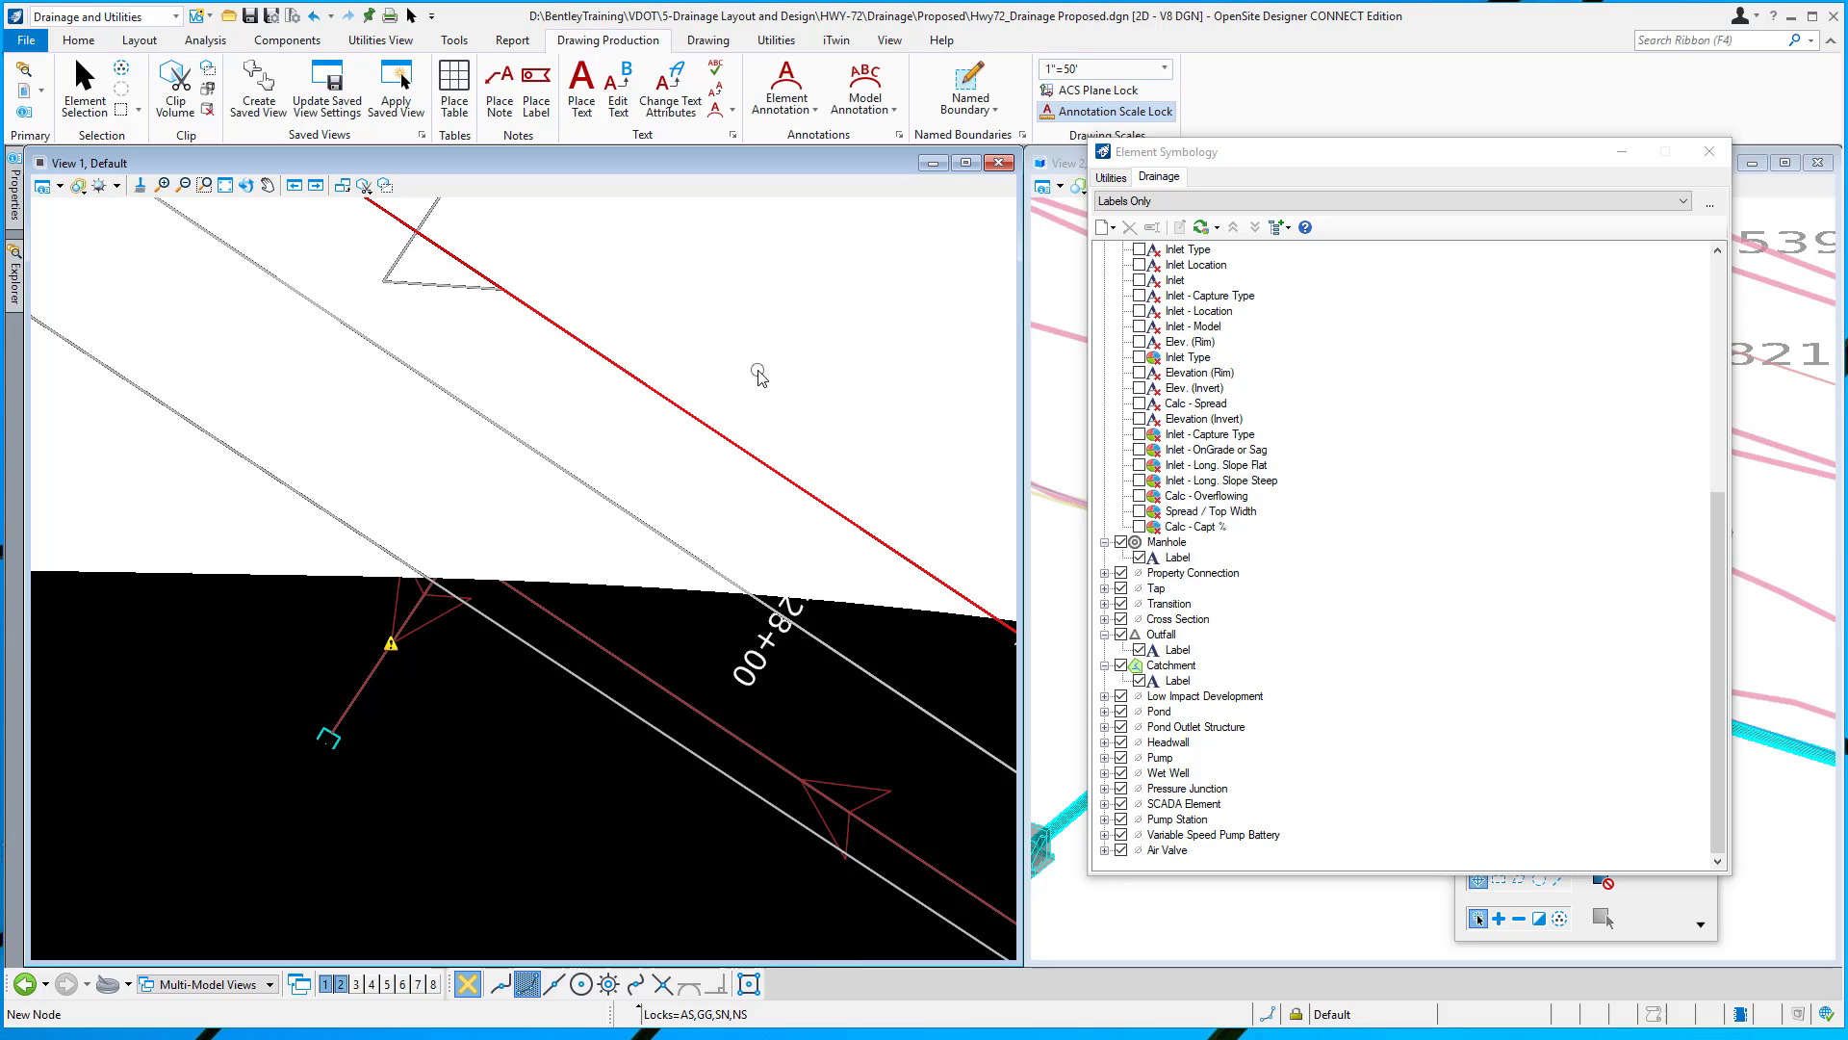
scroll(759, 376, "down", 1)
left_click(1069, 113)
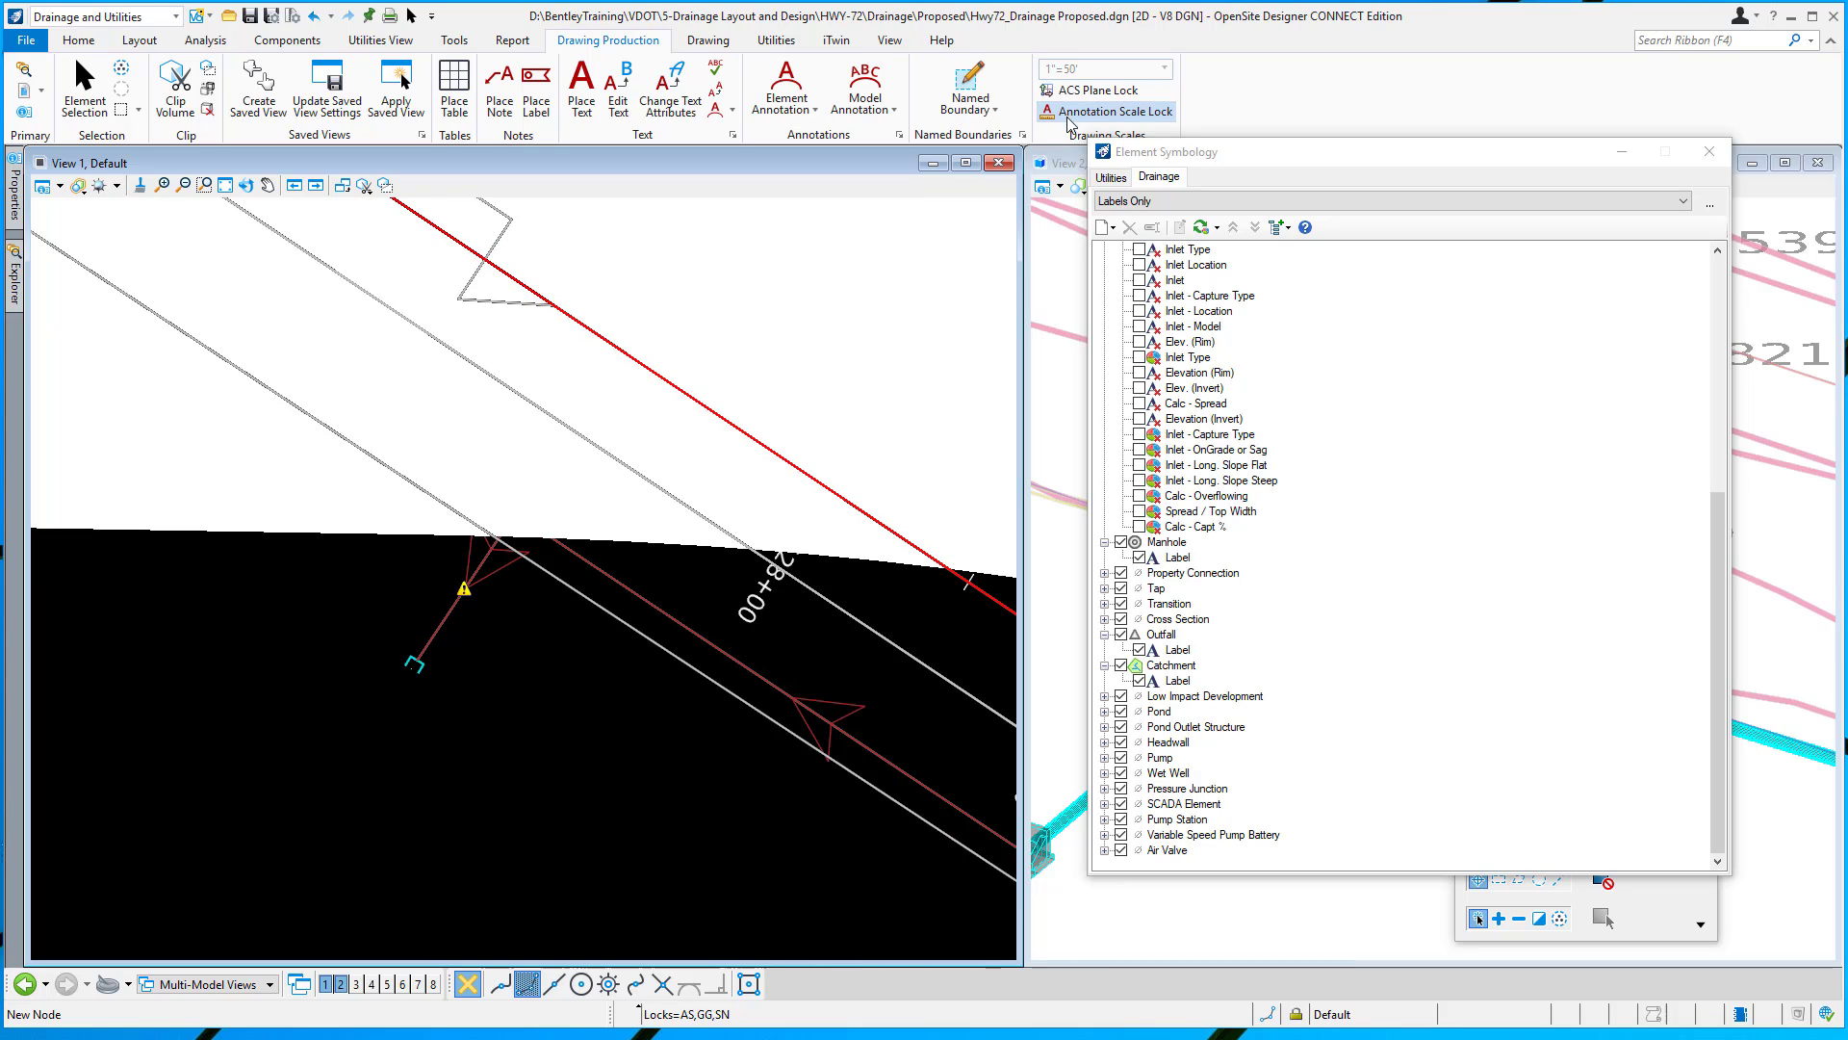
scroll(585, 475, "up", 1)
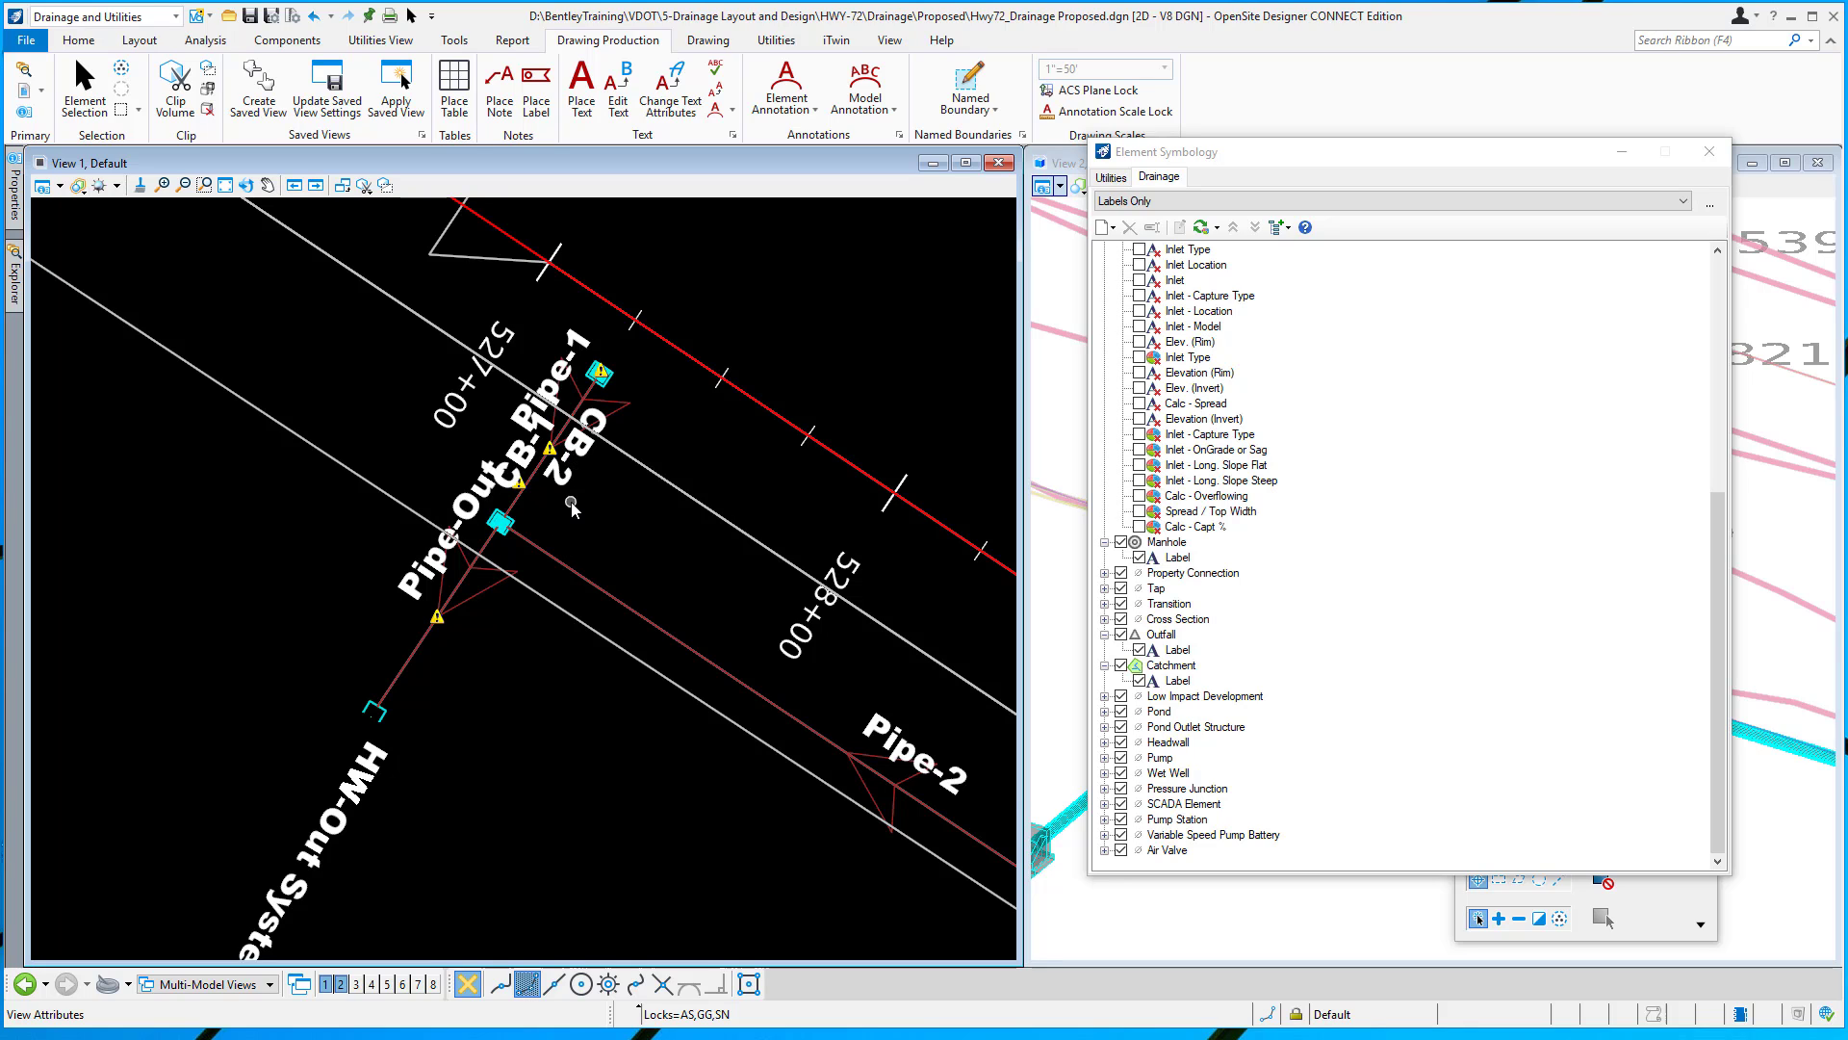
scroll(571, 503, "up", 2)
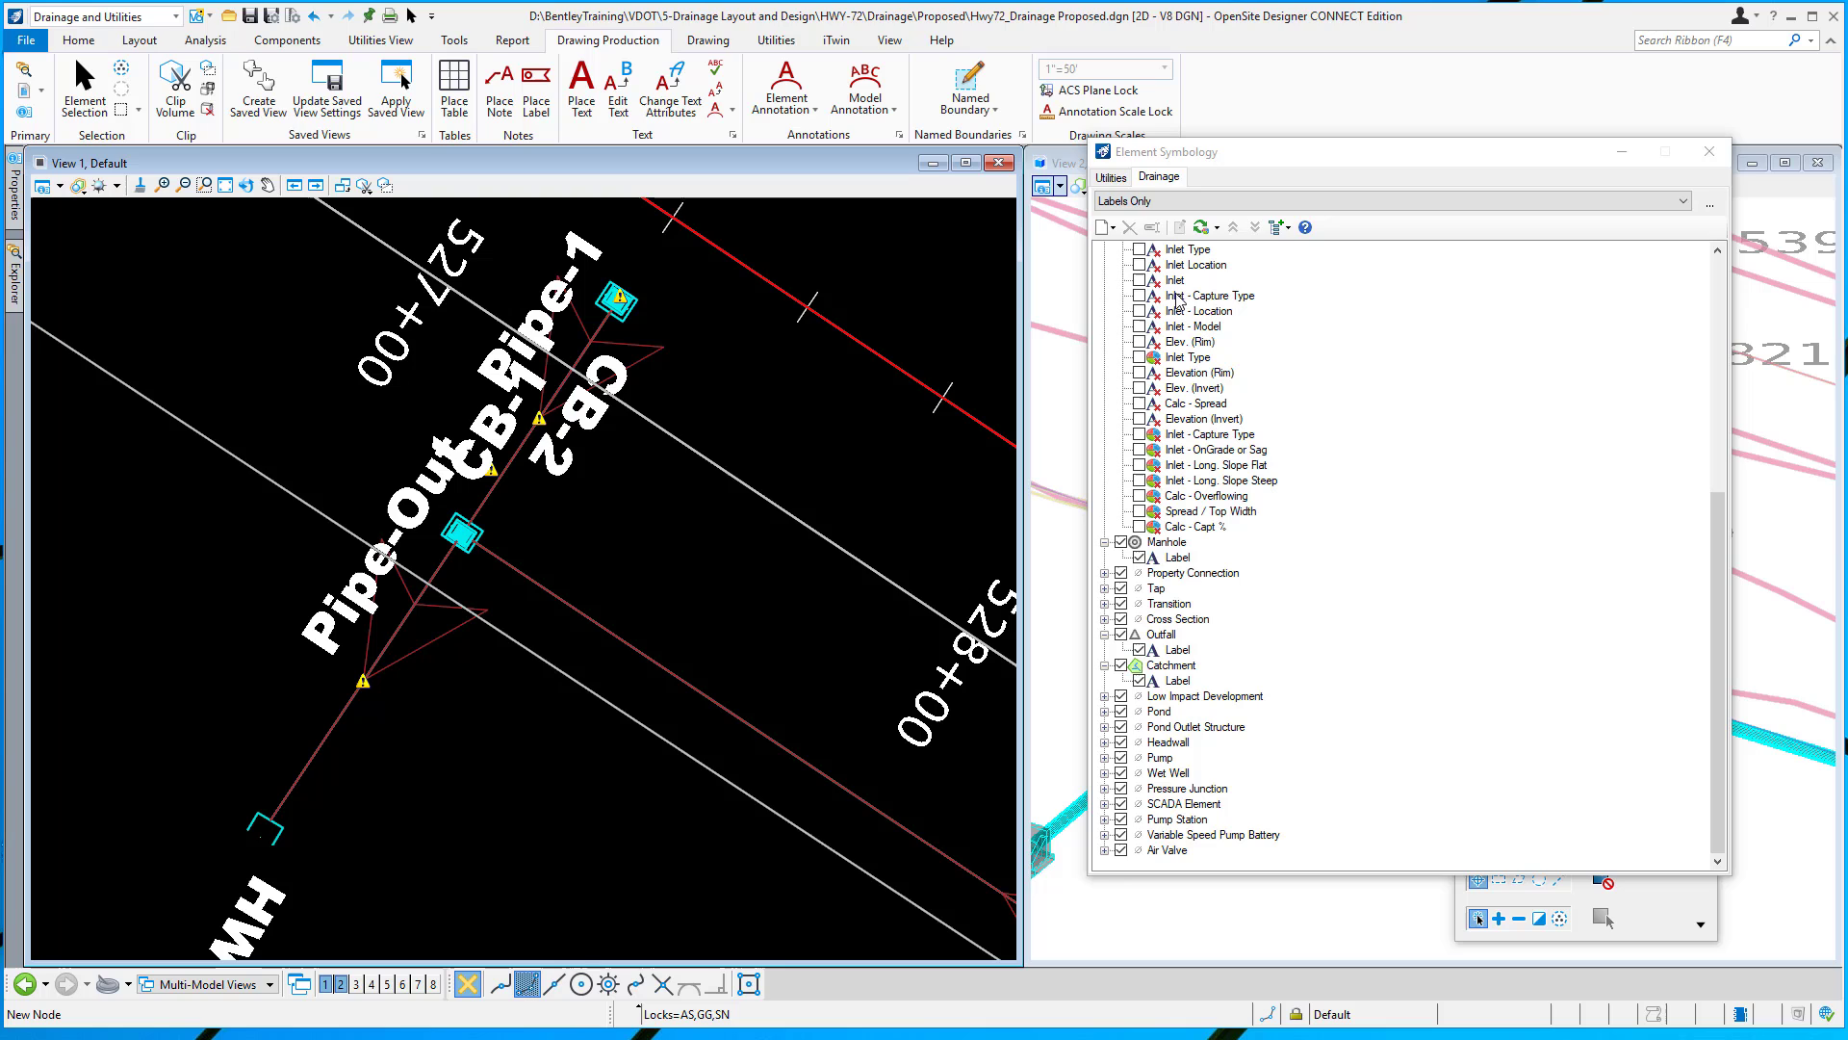
Reapply Physical - Inlets, dropping Inlet Location and Inlet Type labels and adding Calc - Spread
left_click(1405, 204)
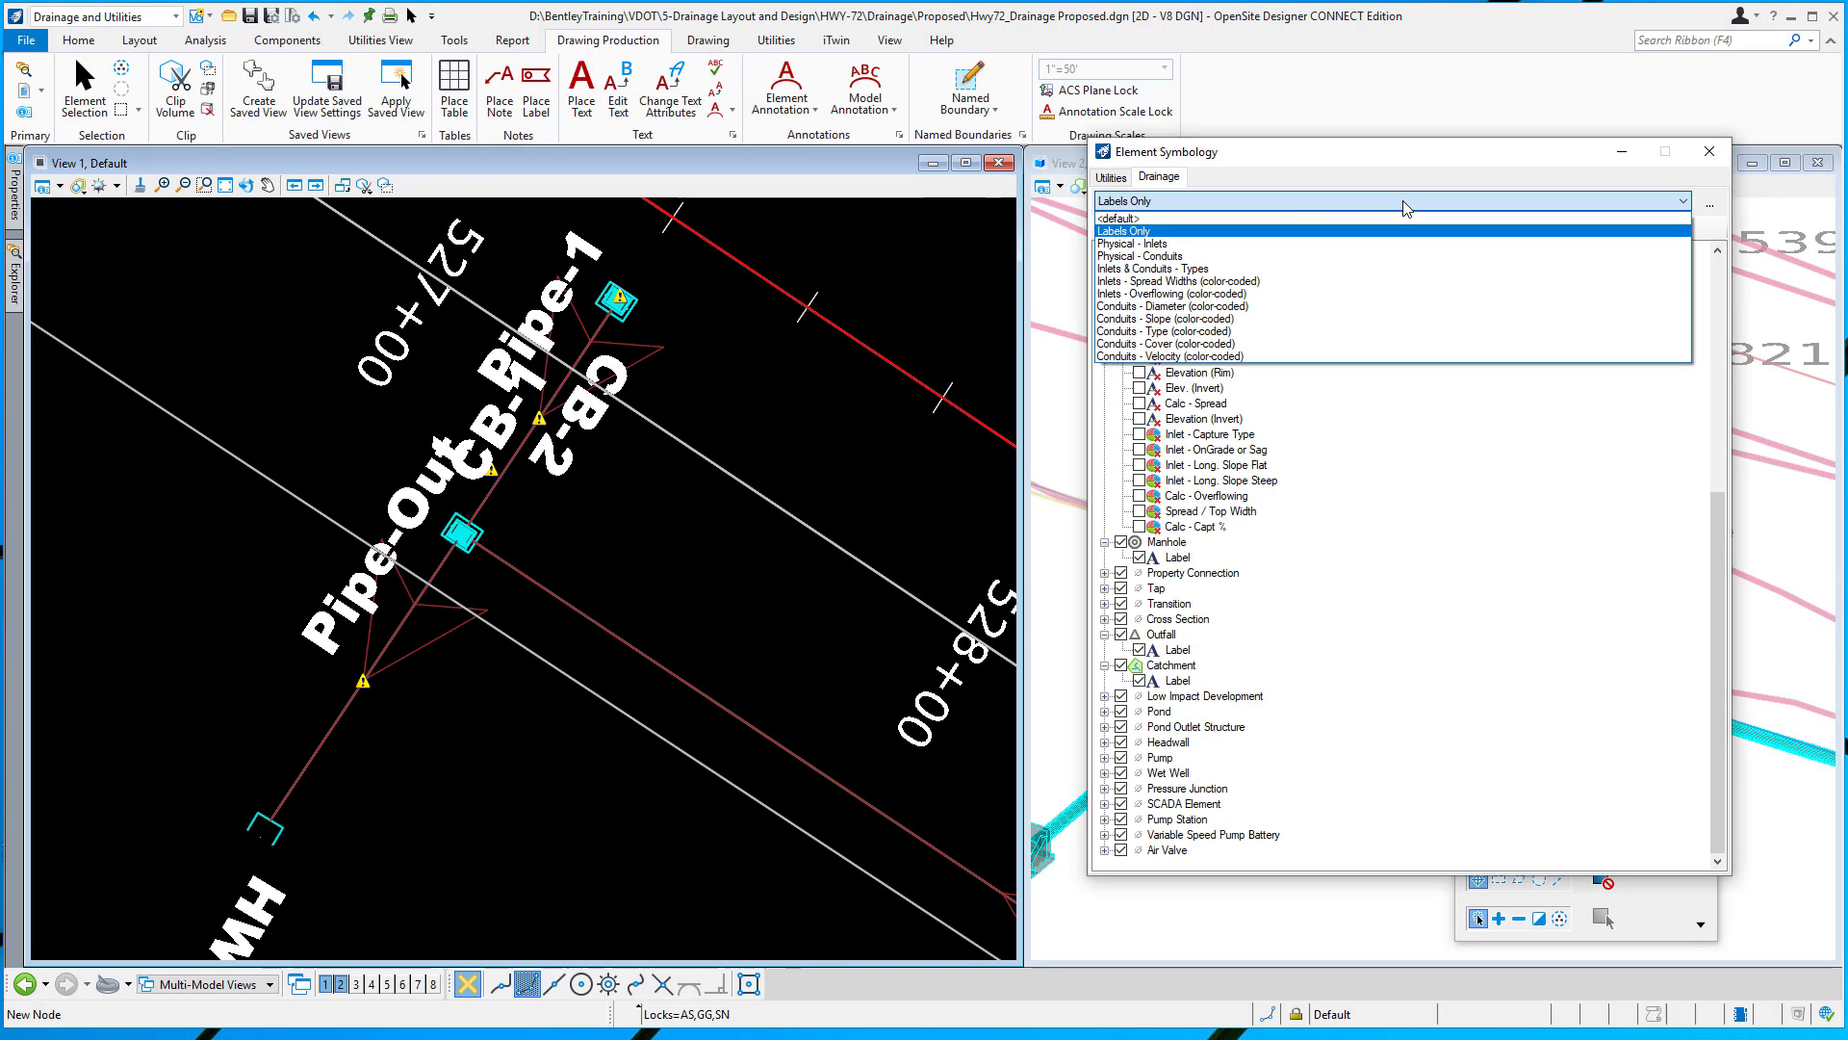
left_click(1162, 245)
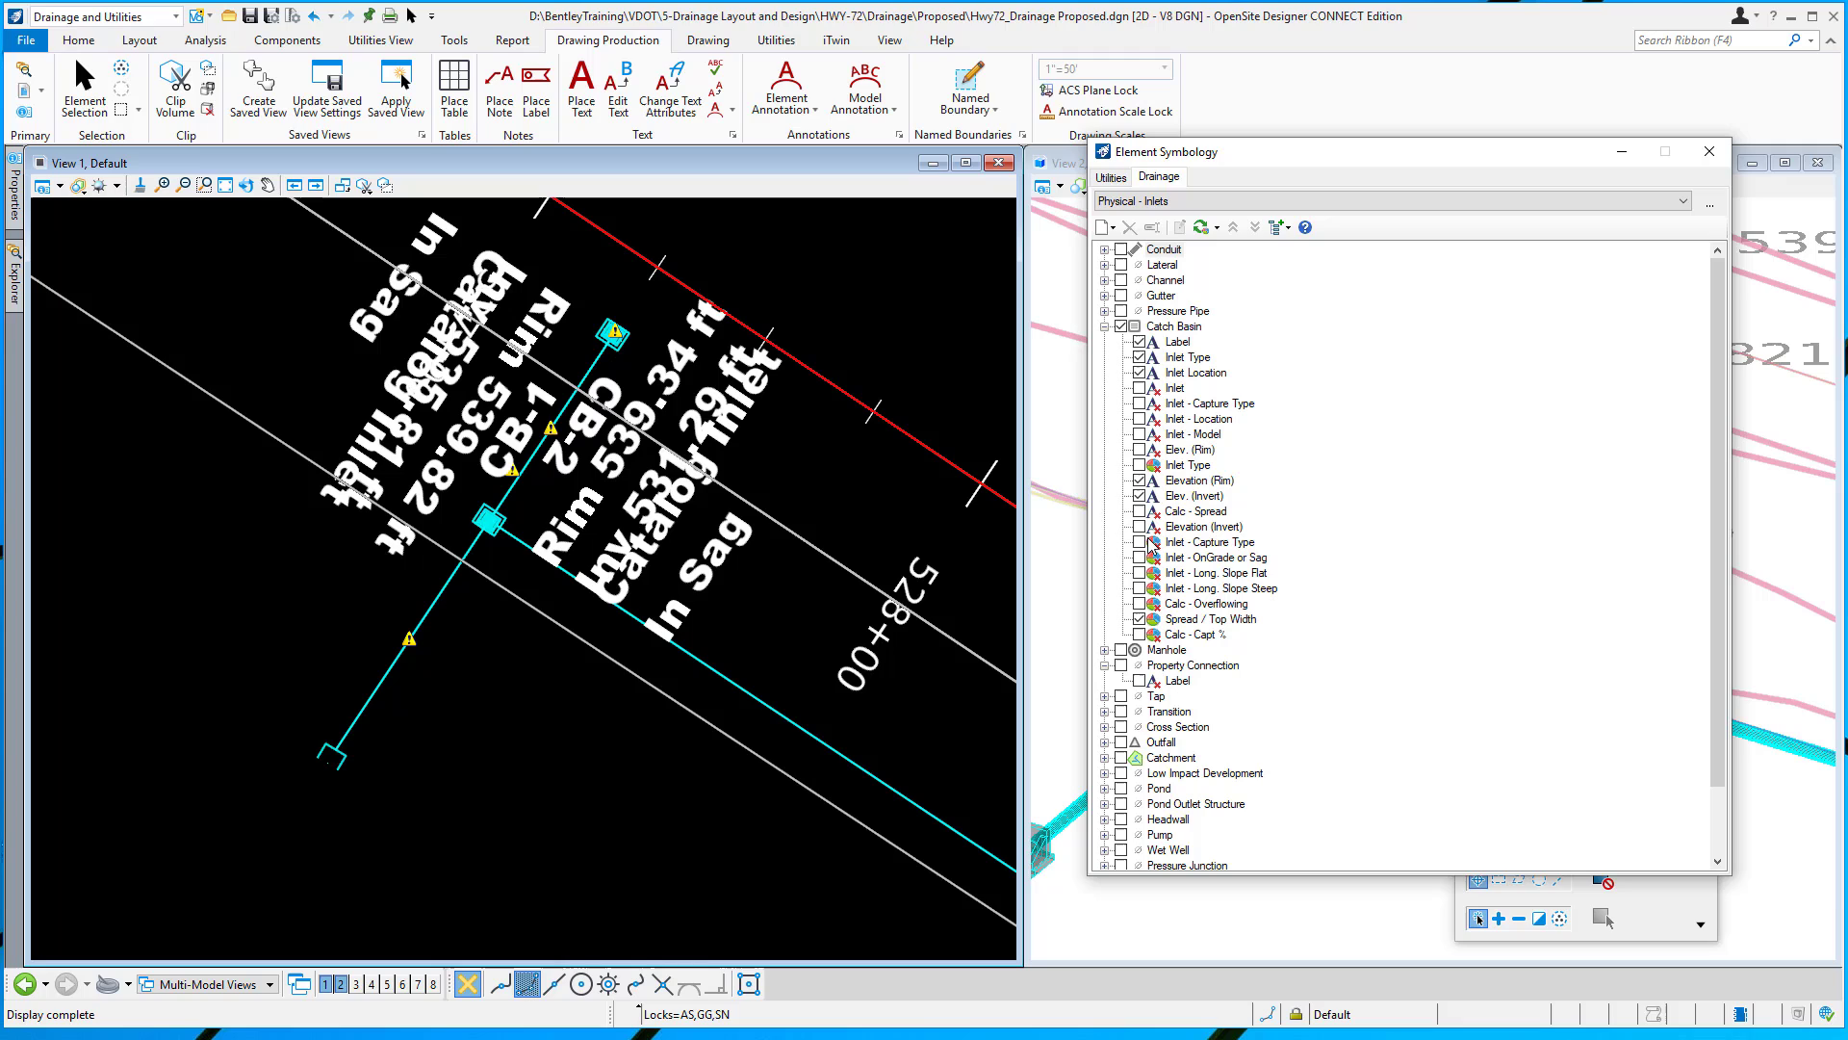
left_click(1139, 372)
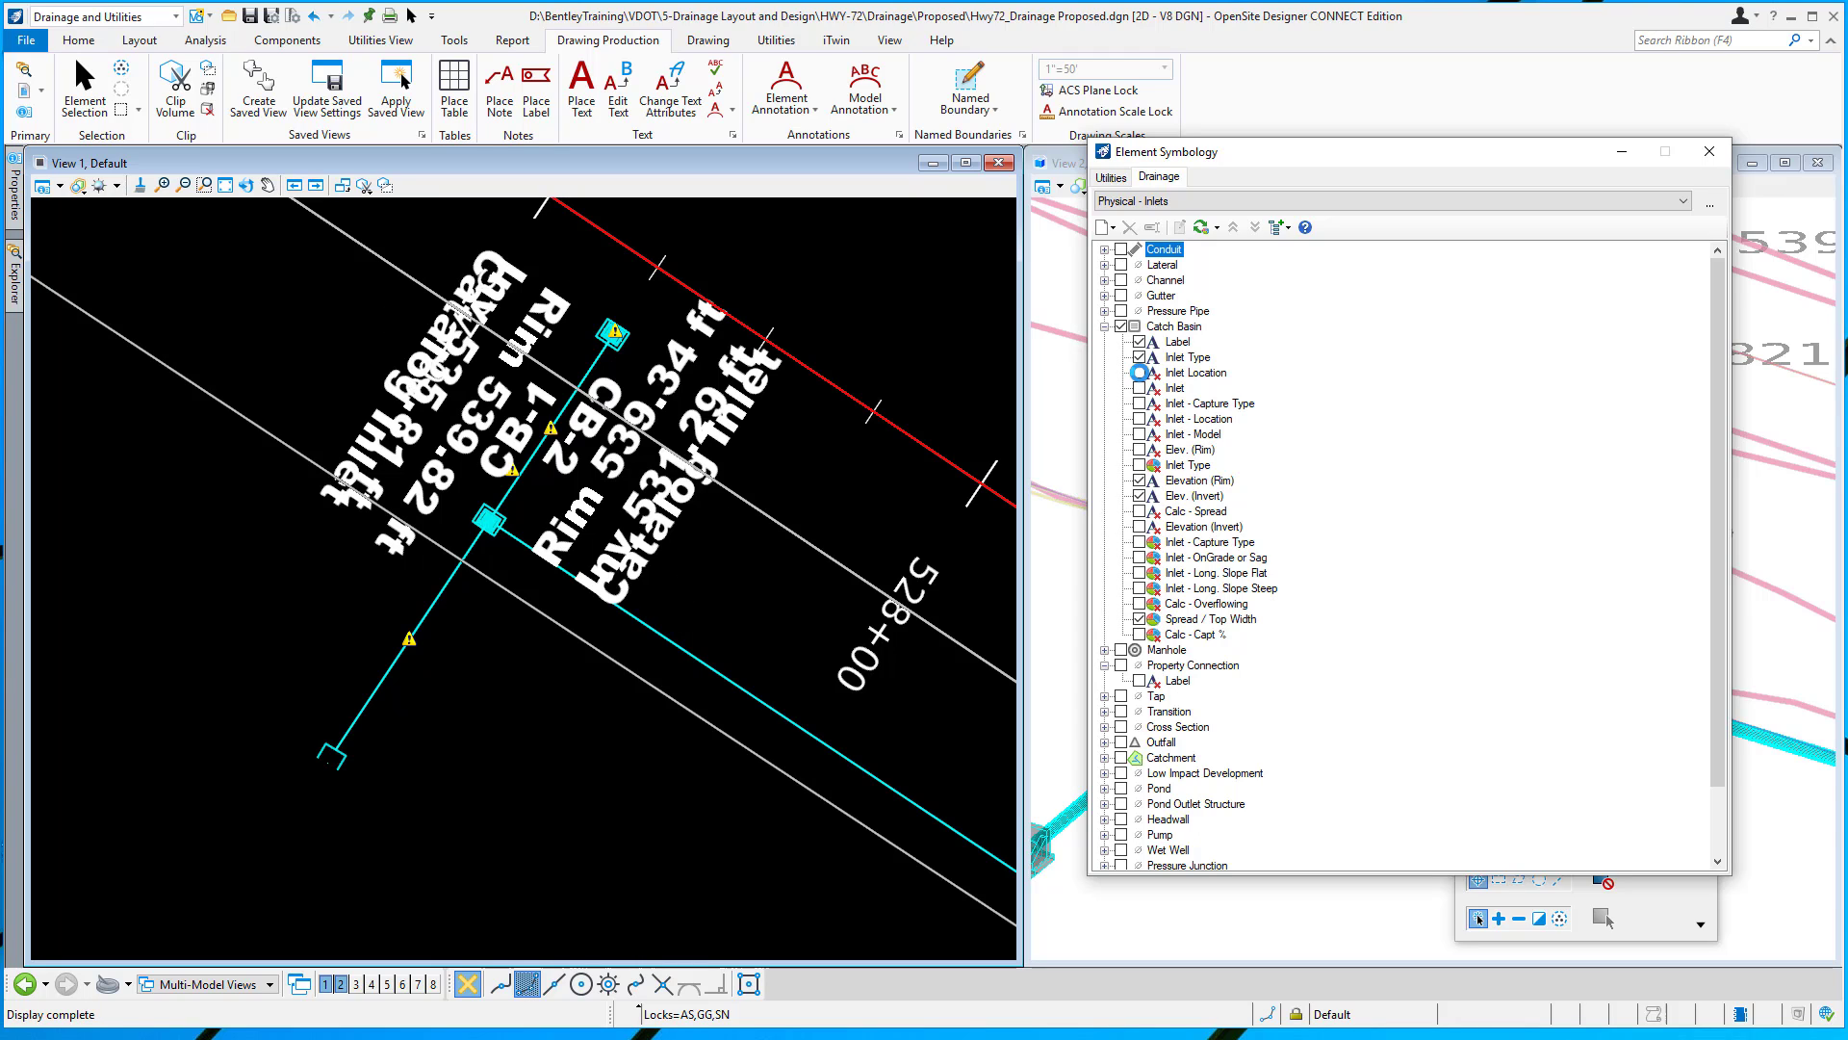
left_click(1140, 357)
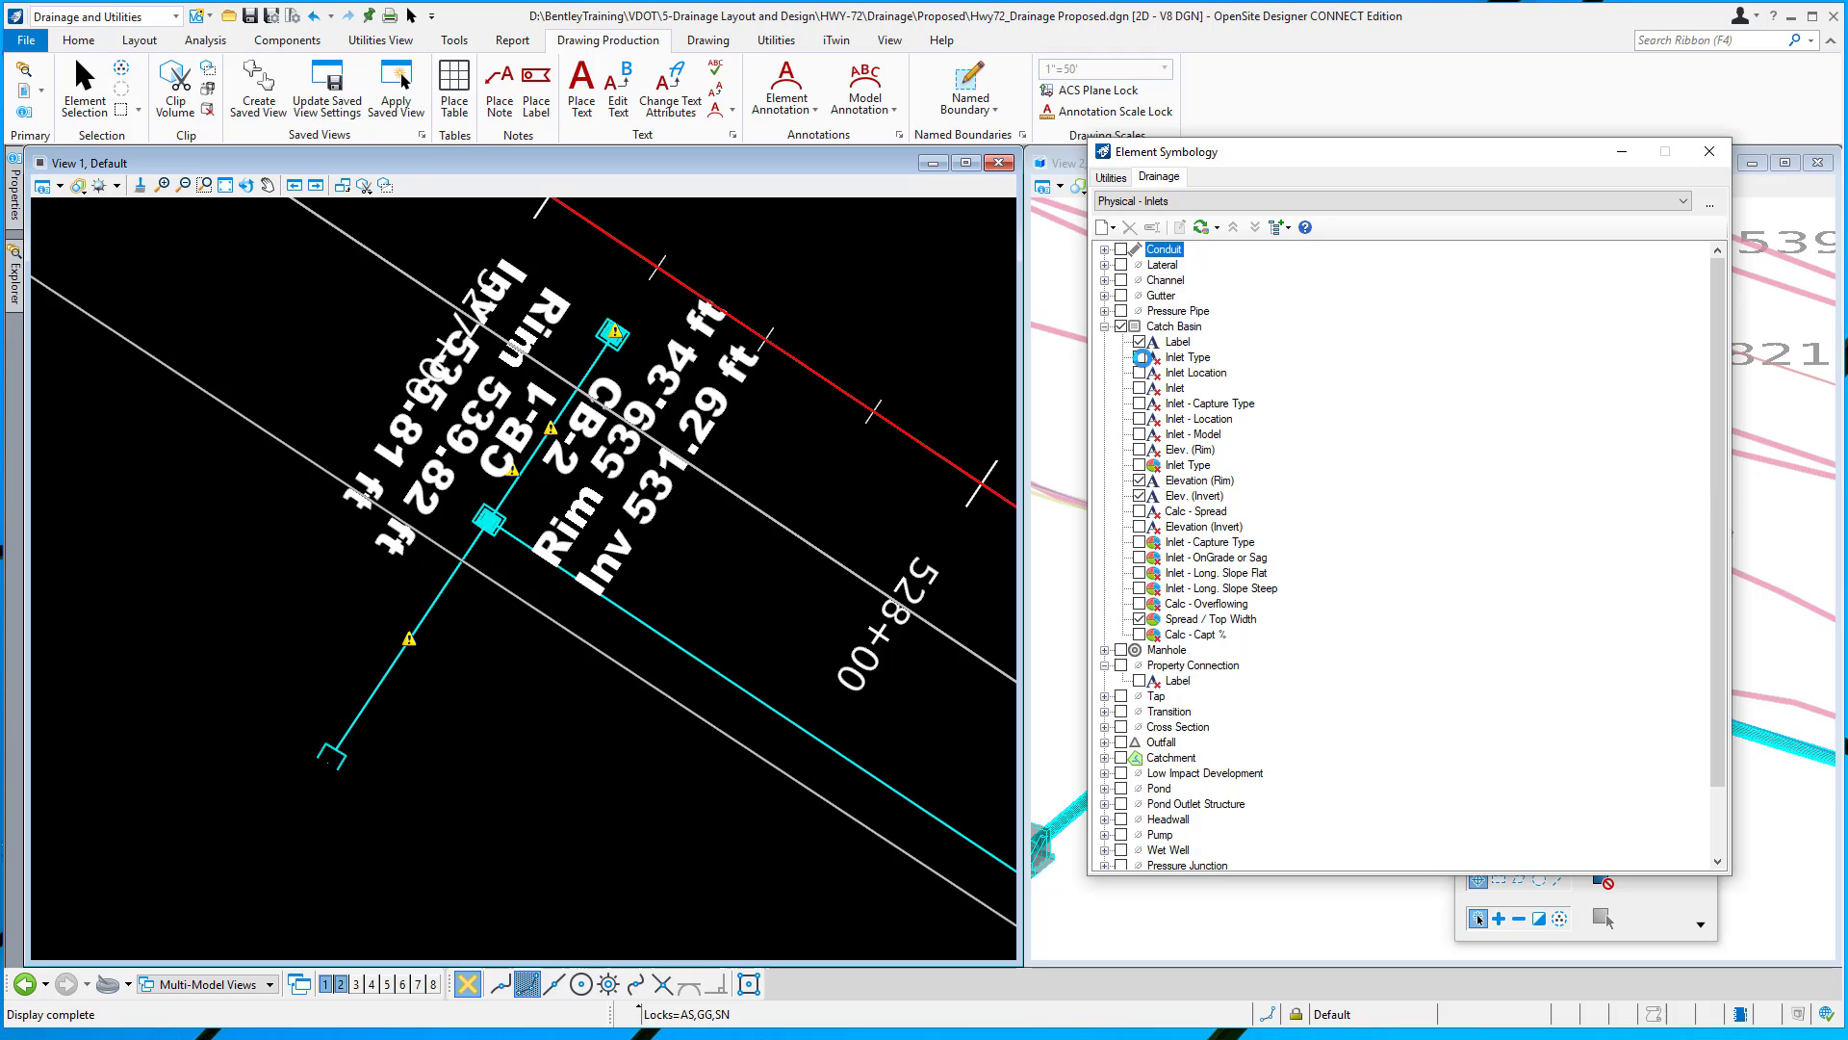
left_click(1139, 511)
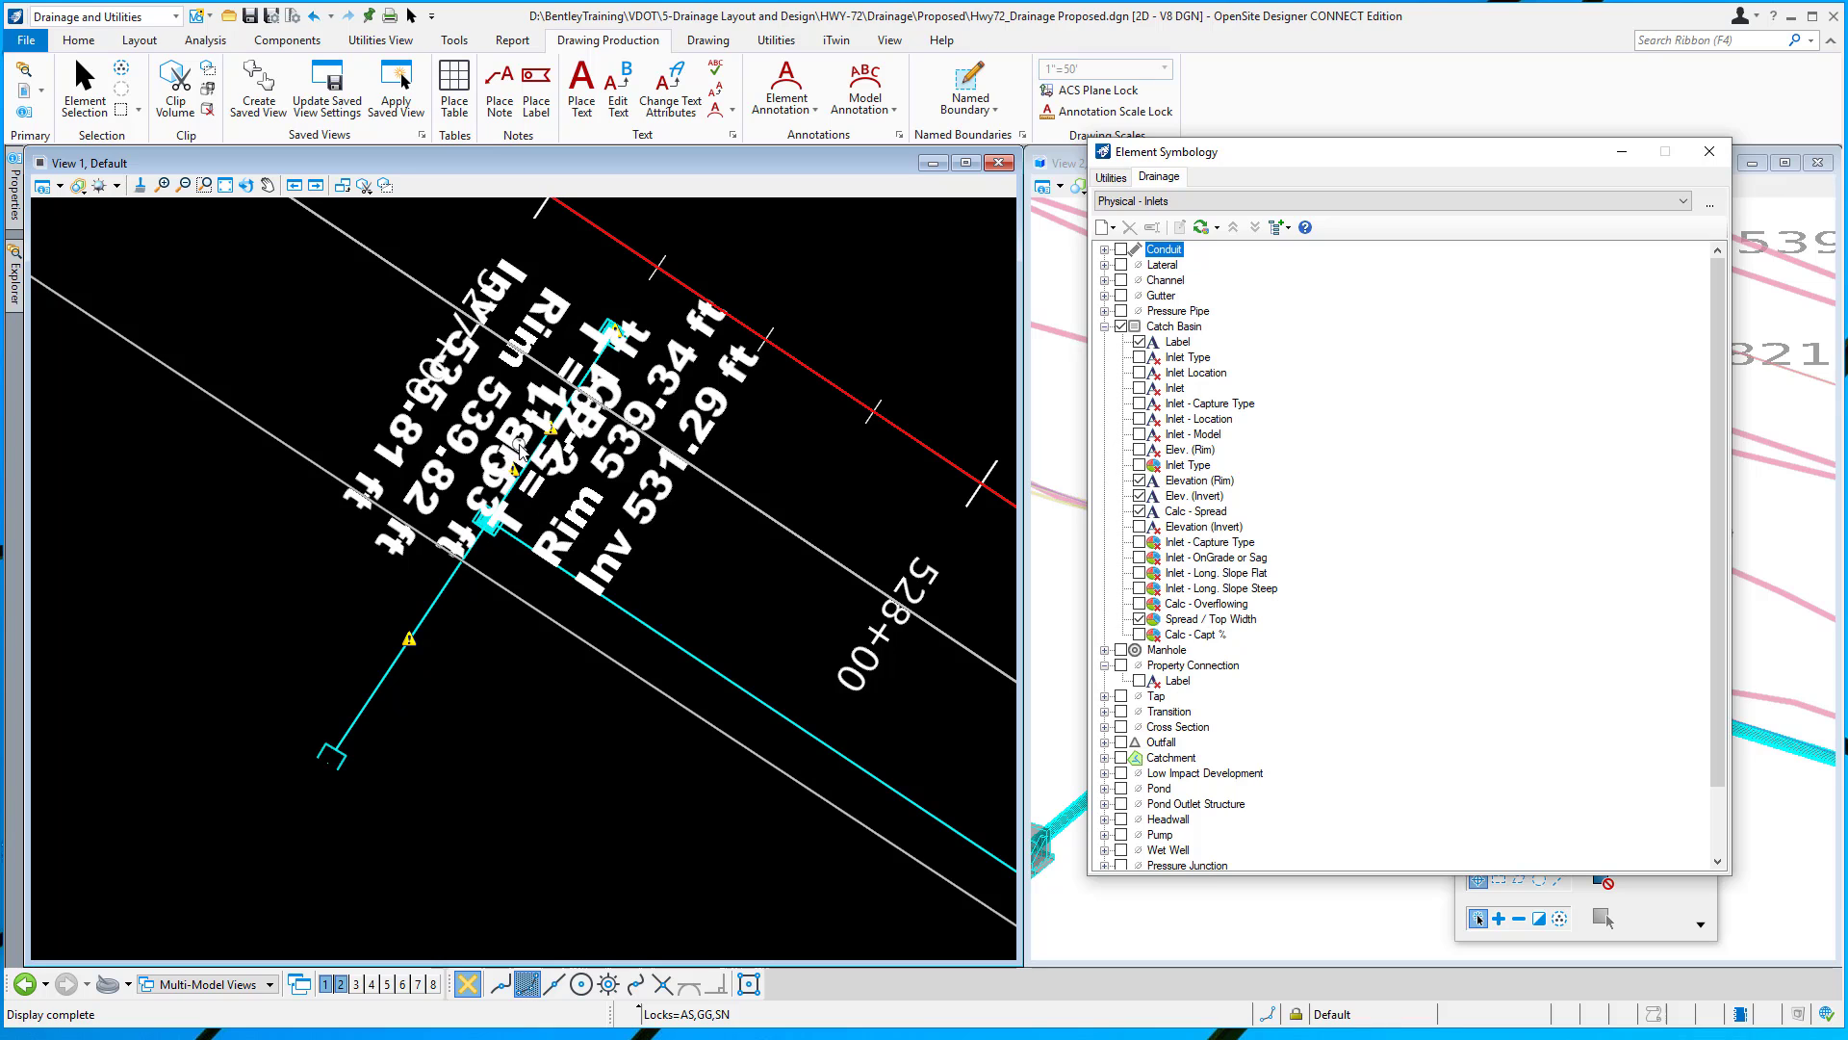
scroll(467, 515, "down", 5)
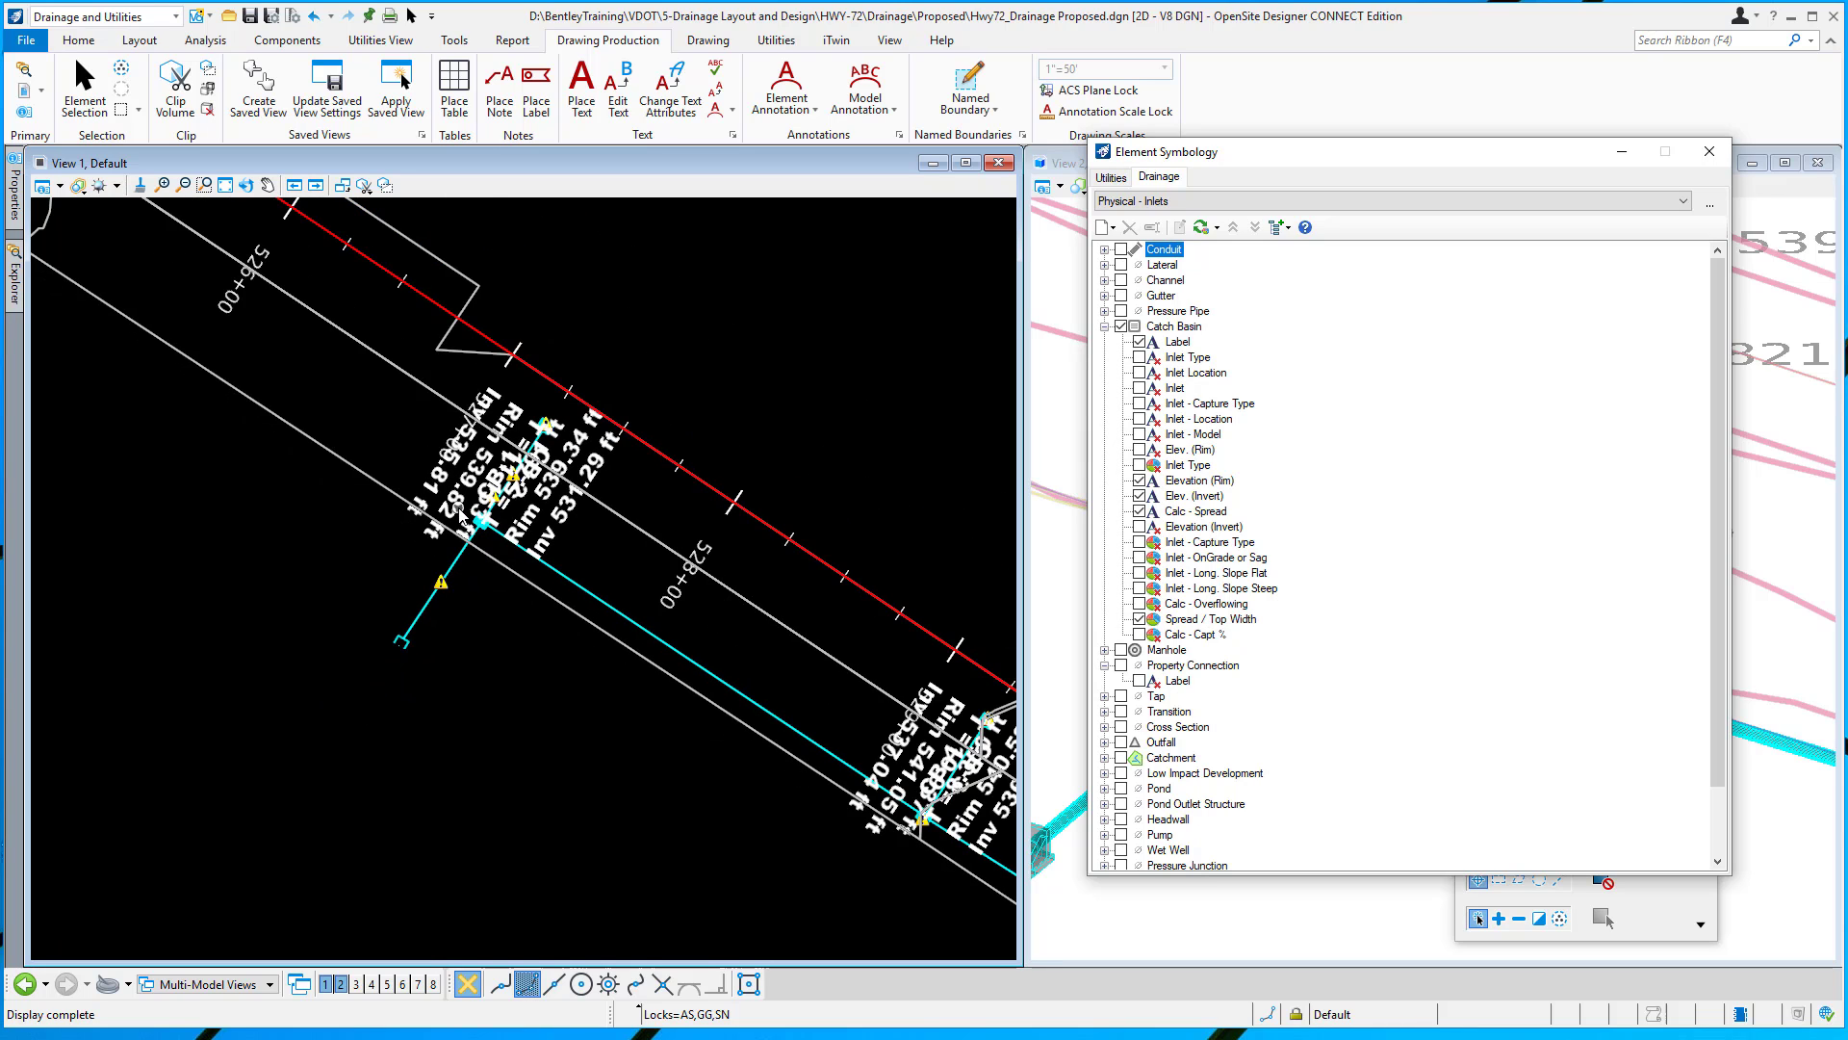
scroll(462, 514, "down", 3)
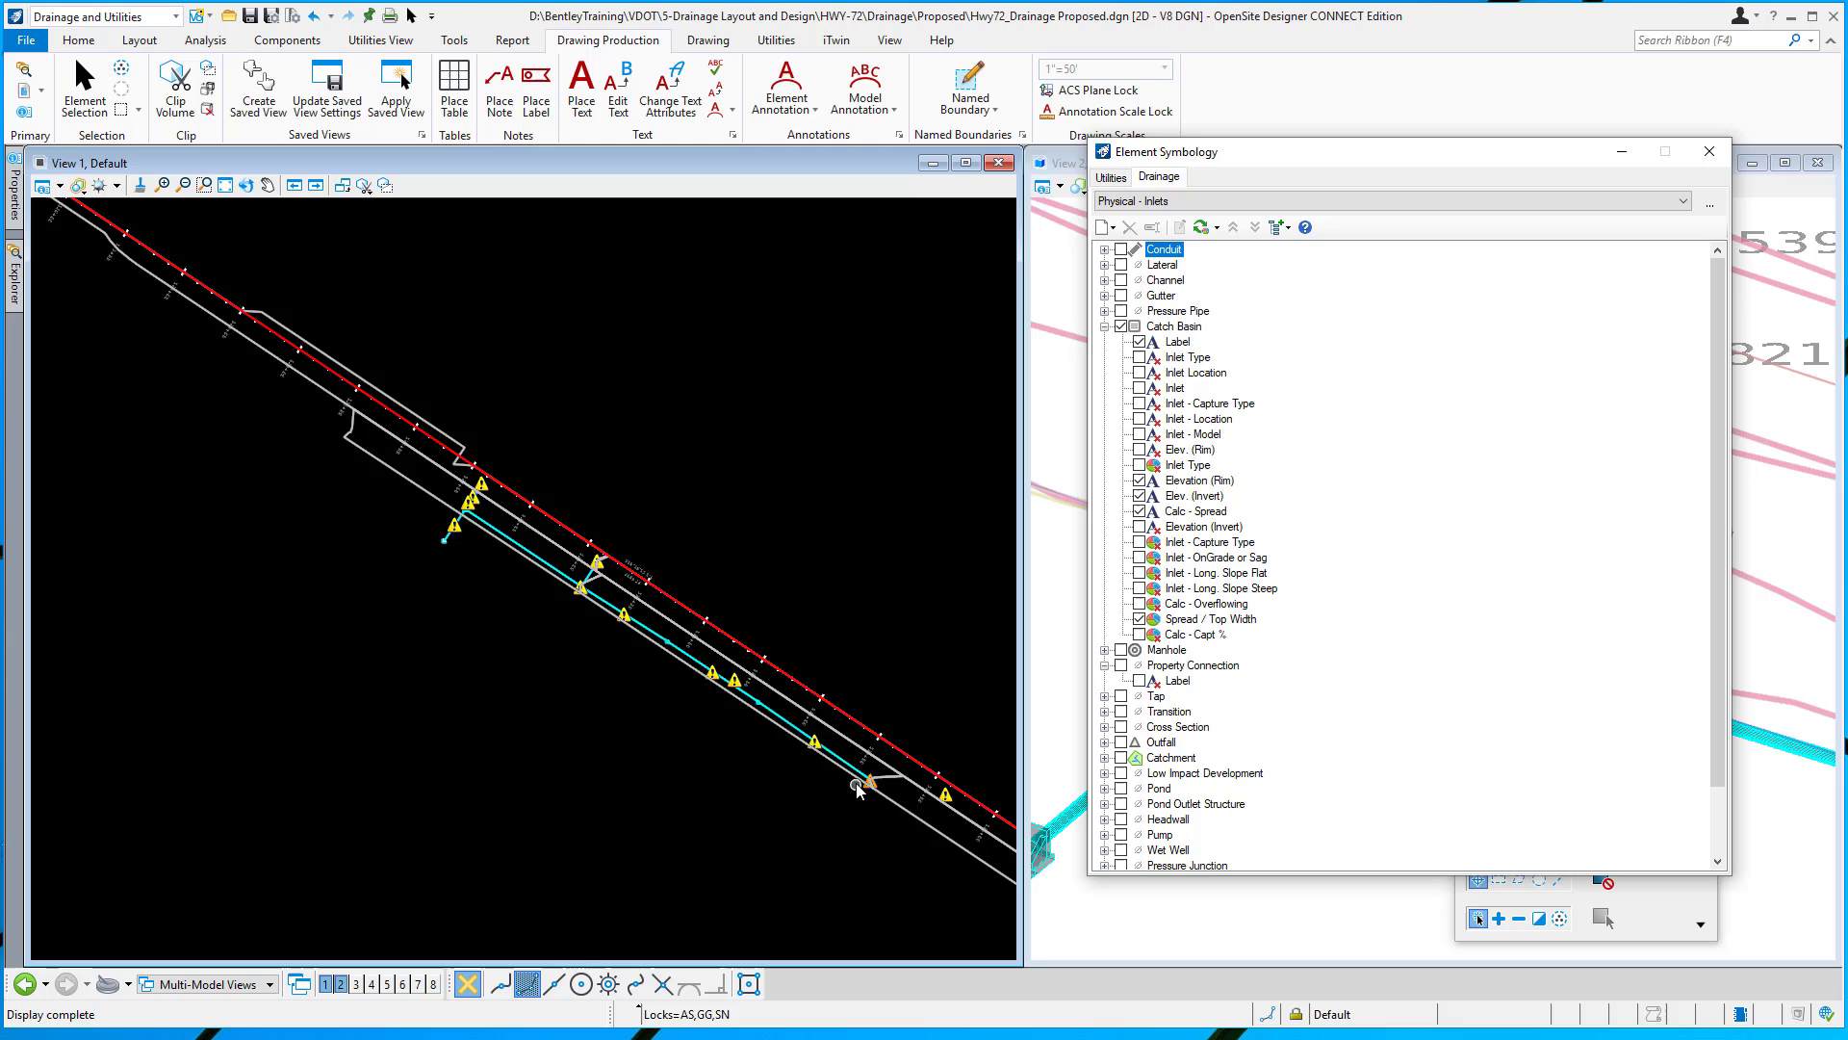
scroll(916, 814, "up", 3)
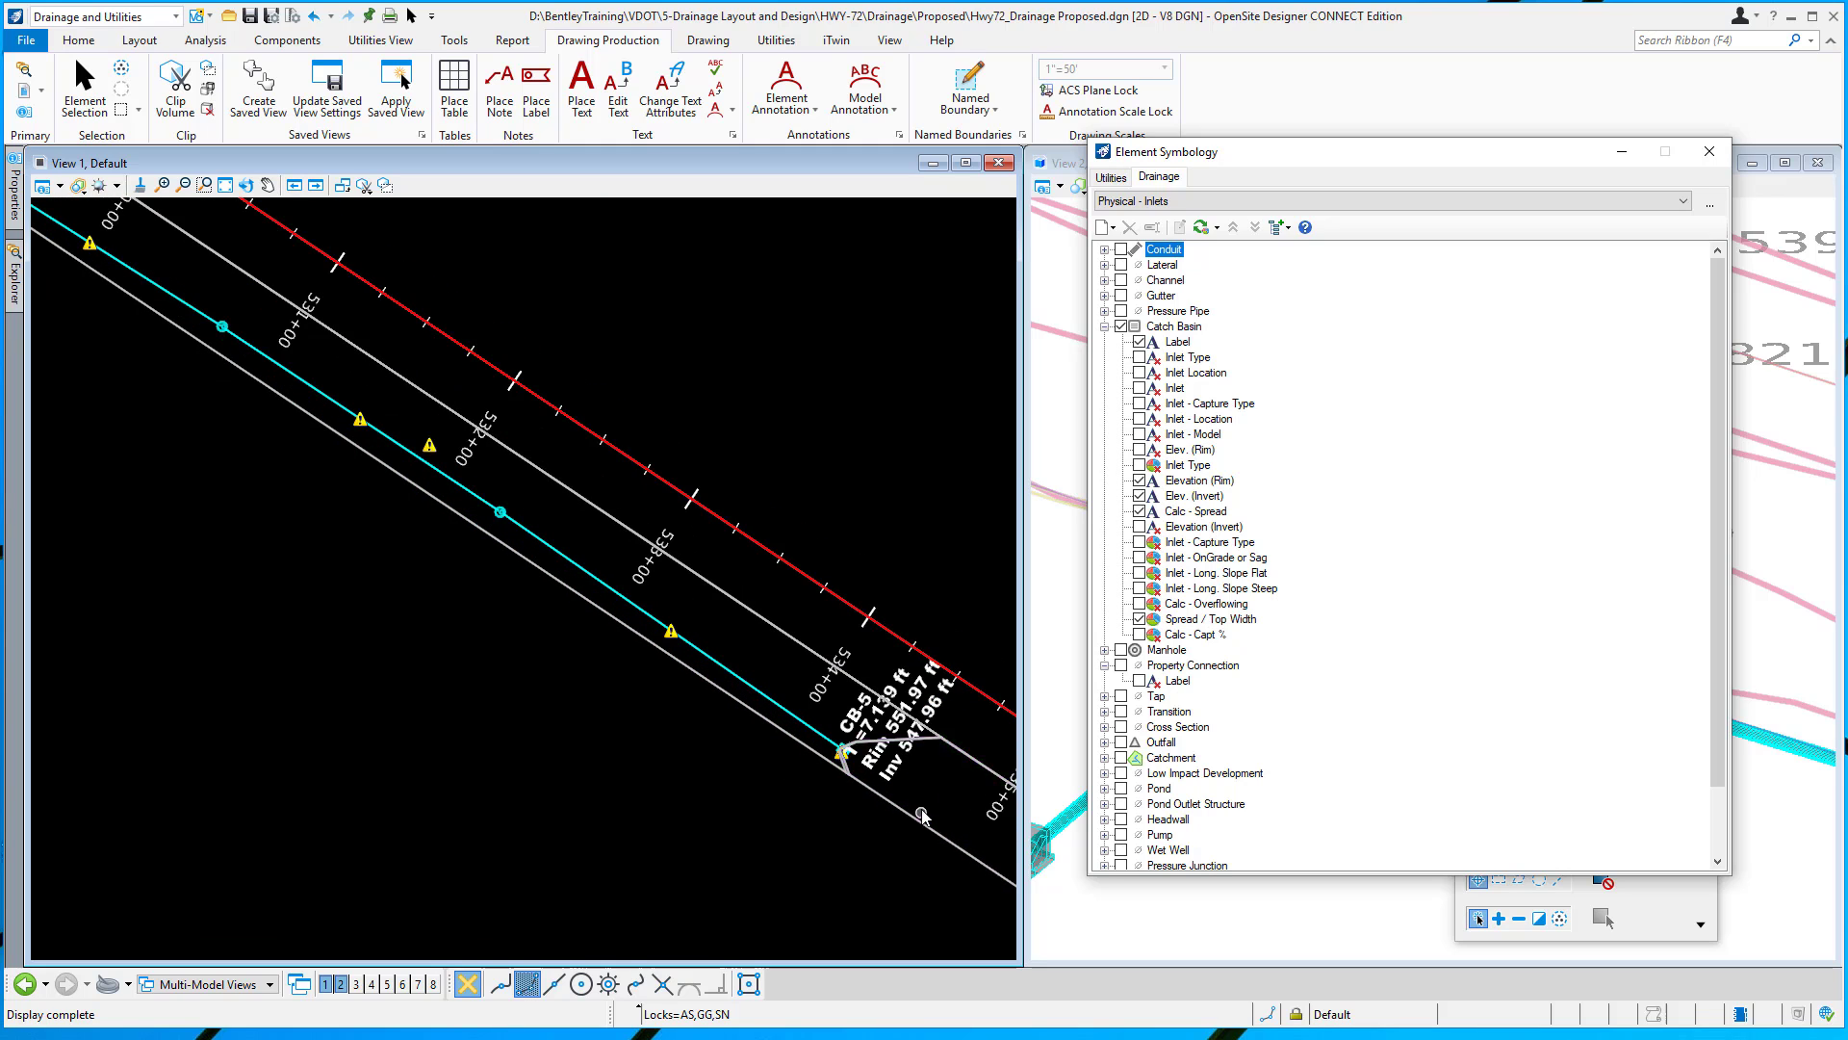
scroll(919, 817, "up", 2)
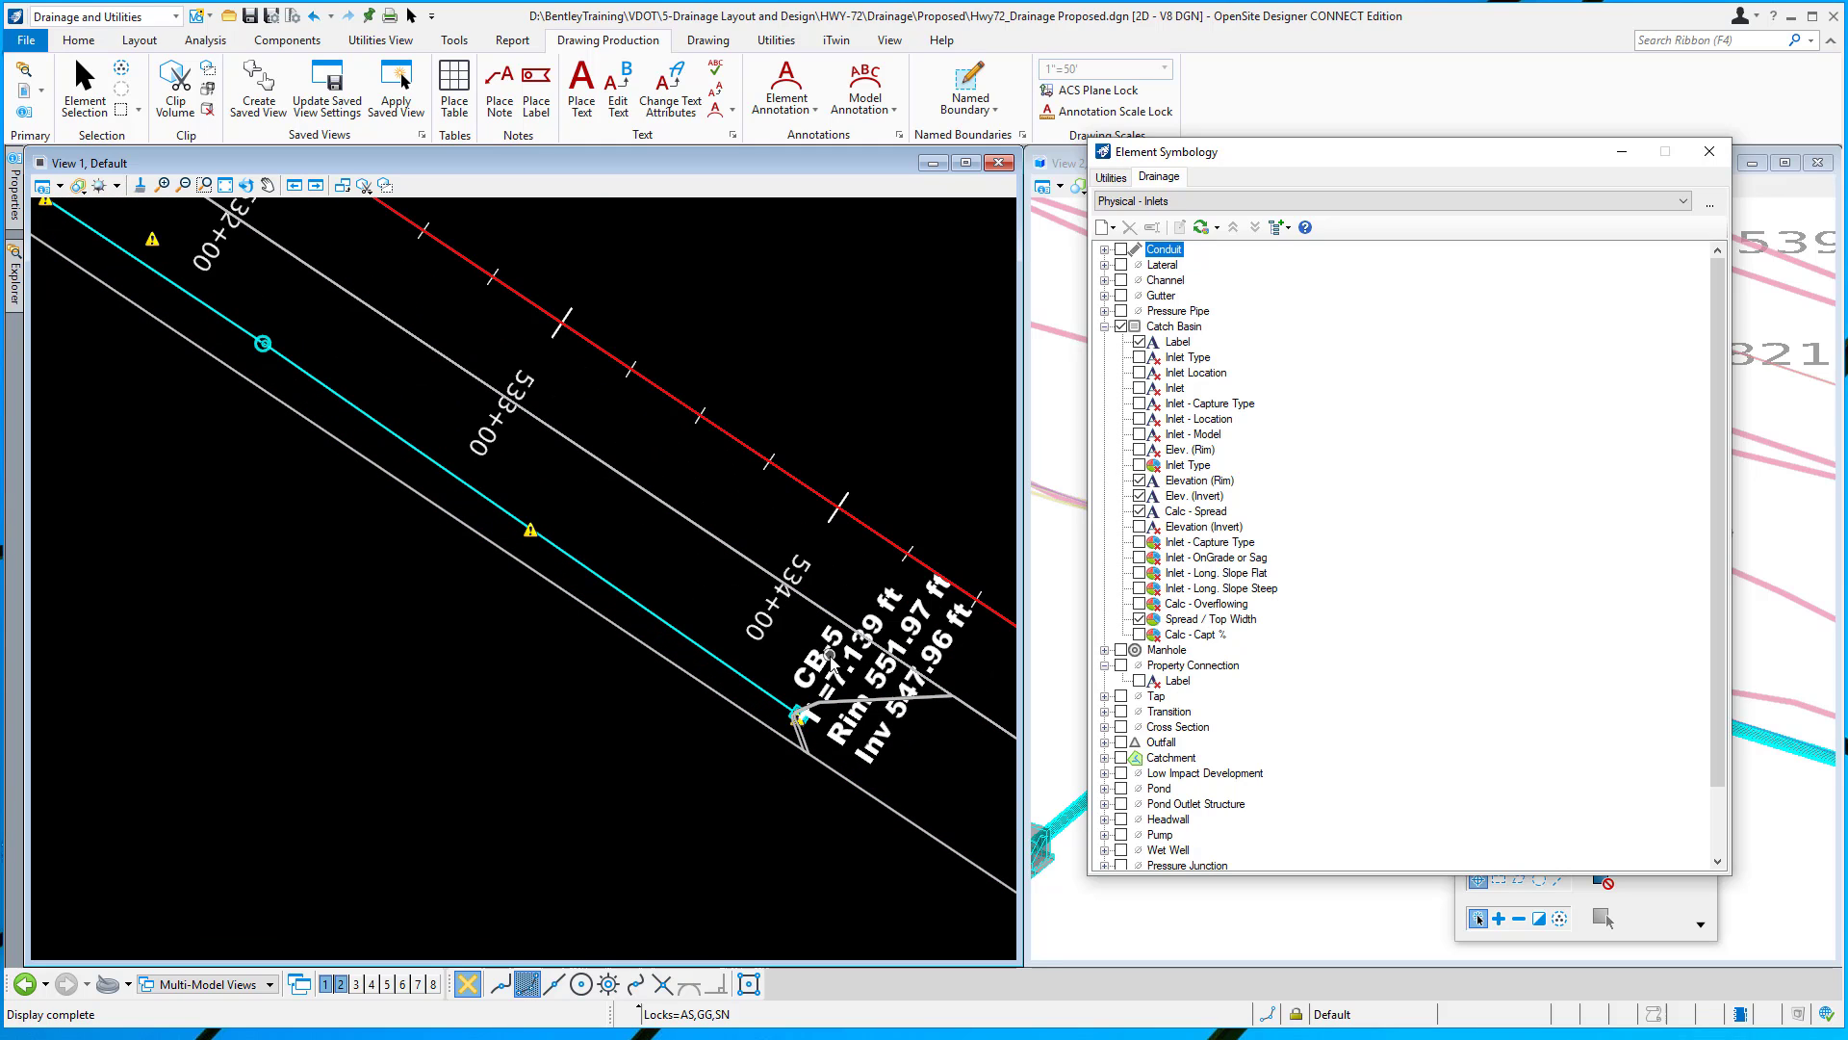
scroll(768, 604, "down", 1)
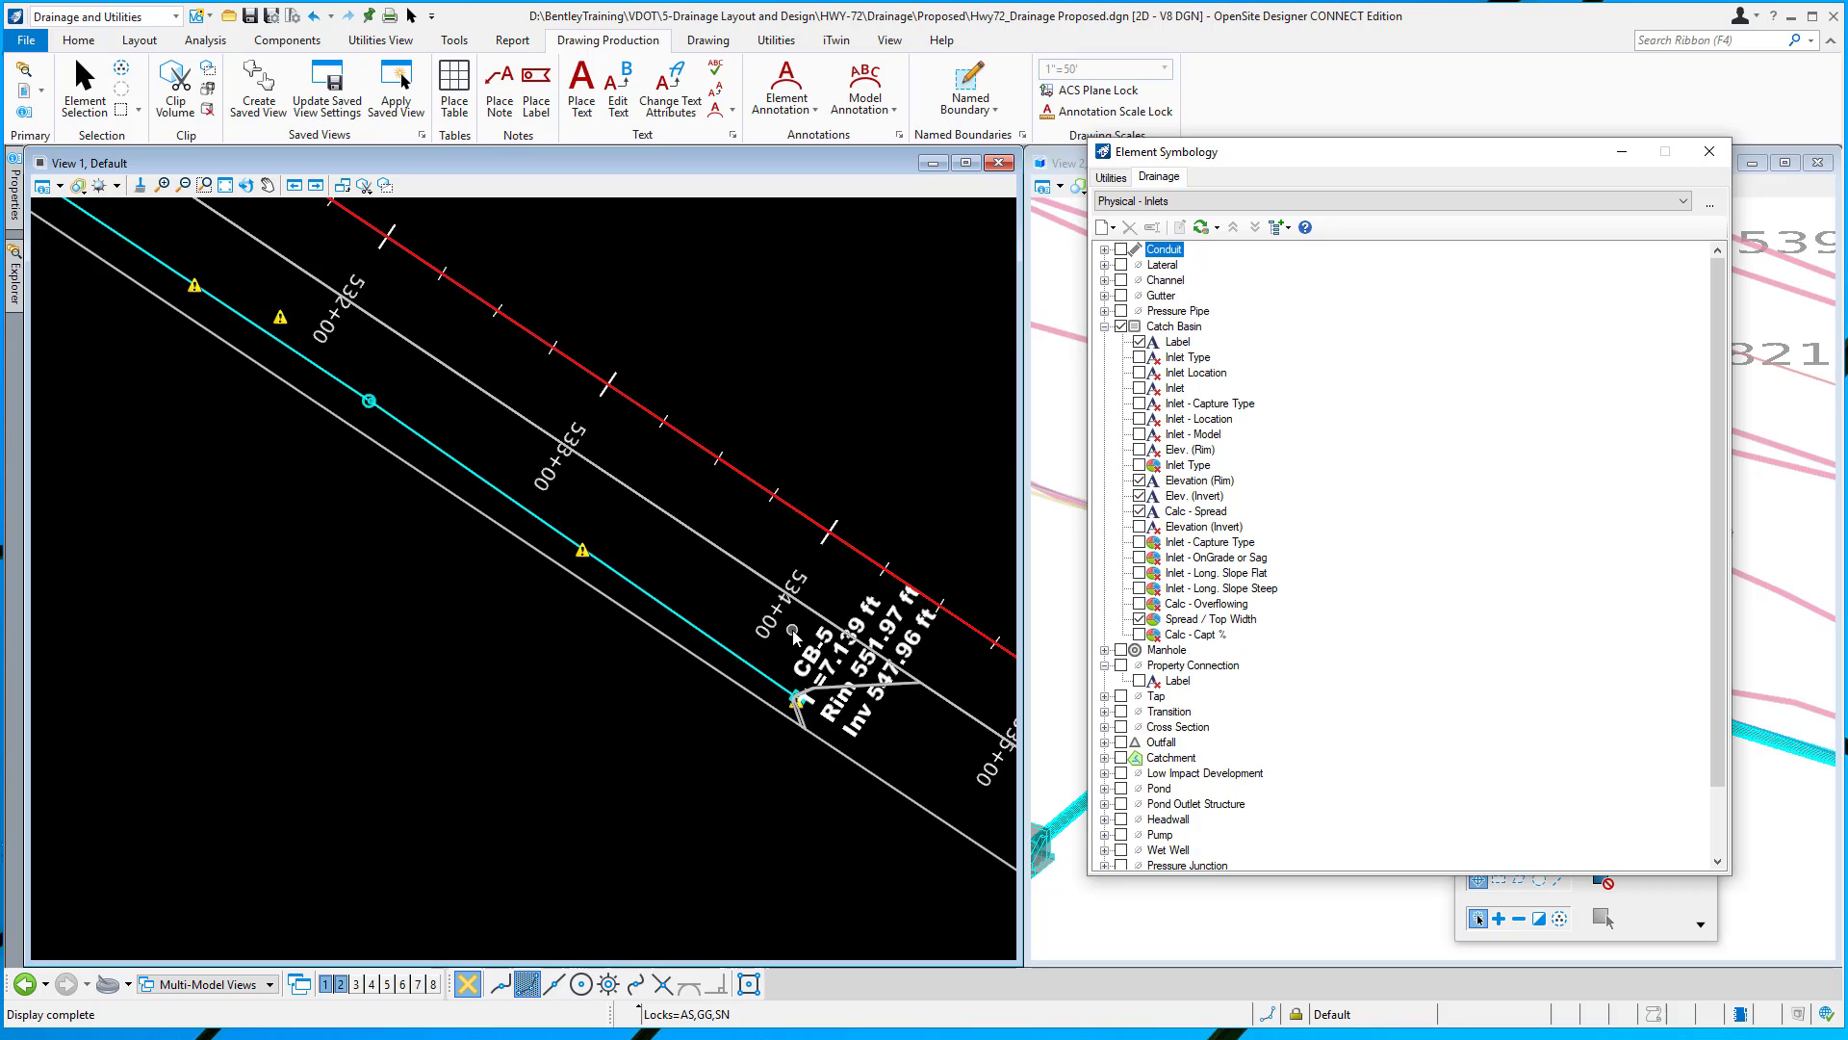
scroll(766, 608, "down", 3)
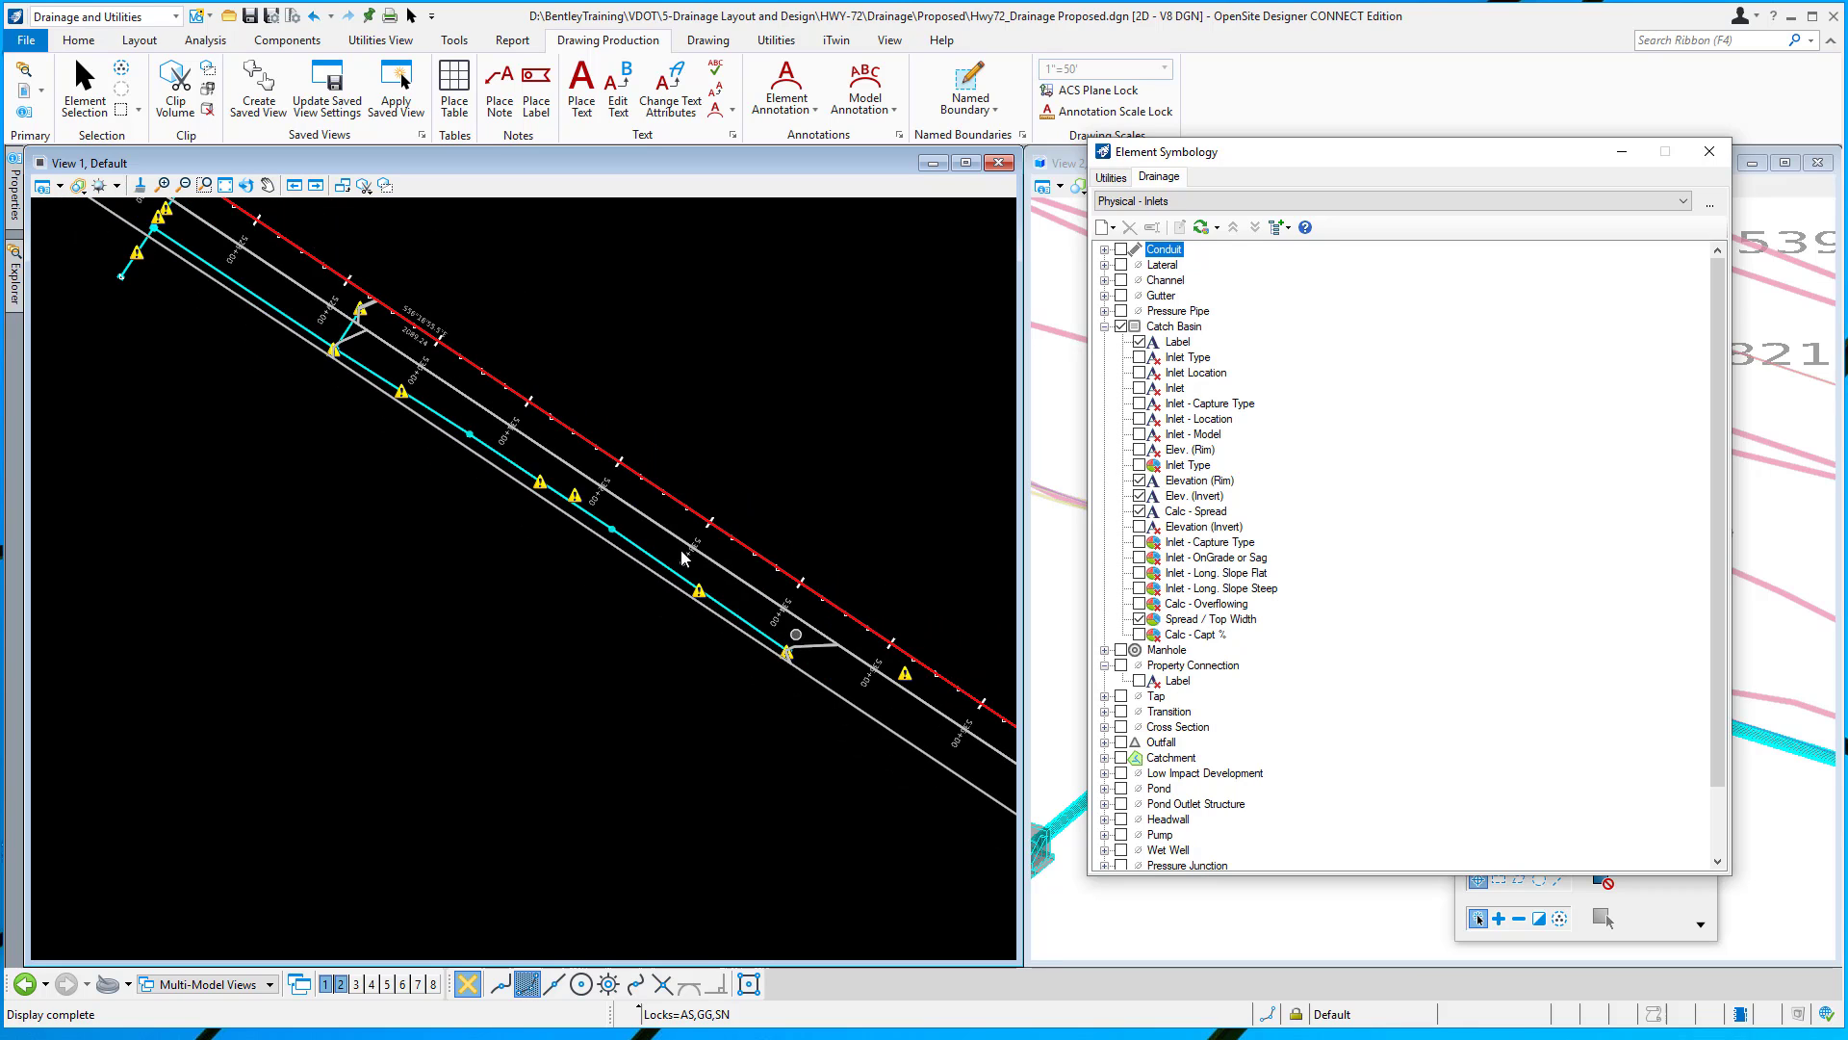
scroll(289, 284, "up", 4)
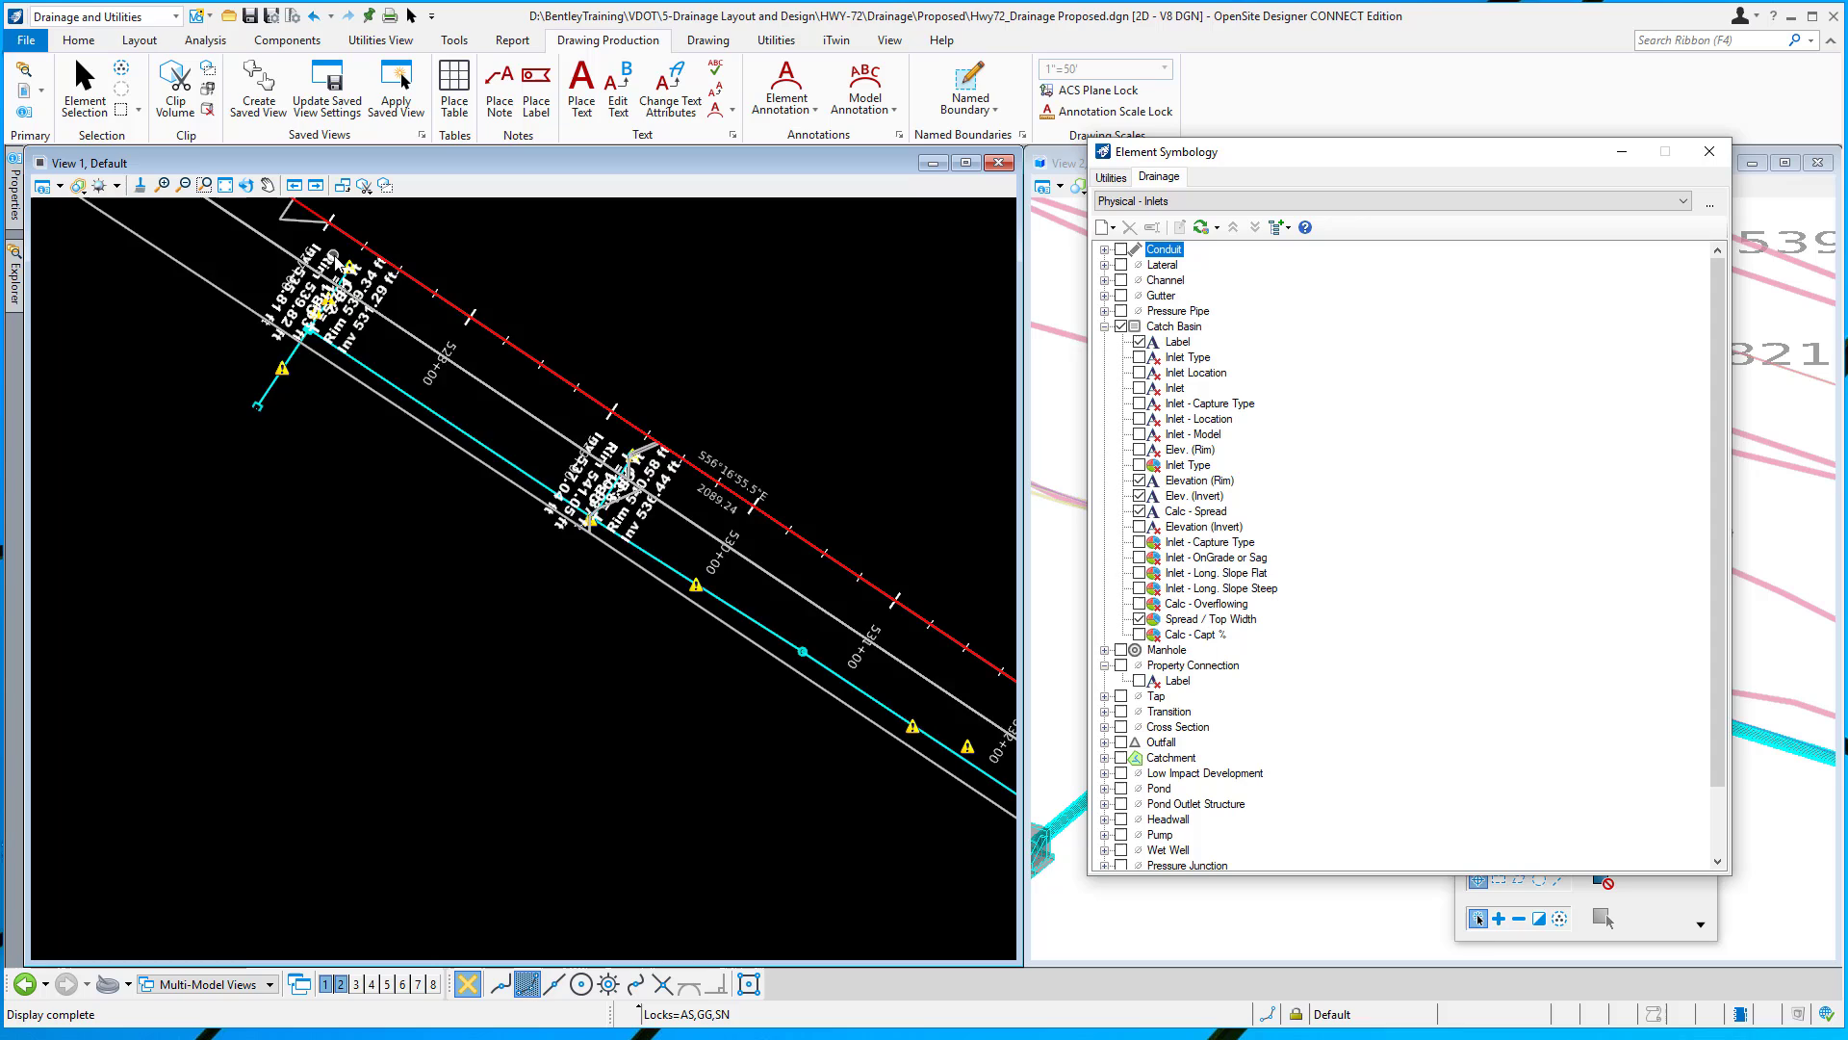
scroll(356, 275, "up", 1)
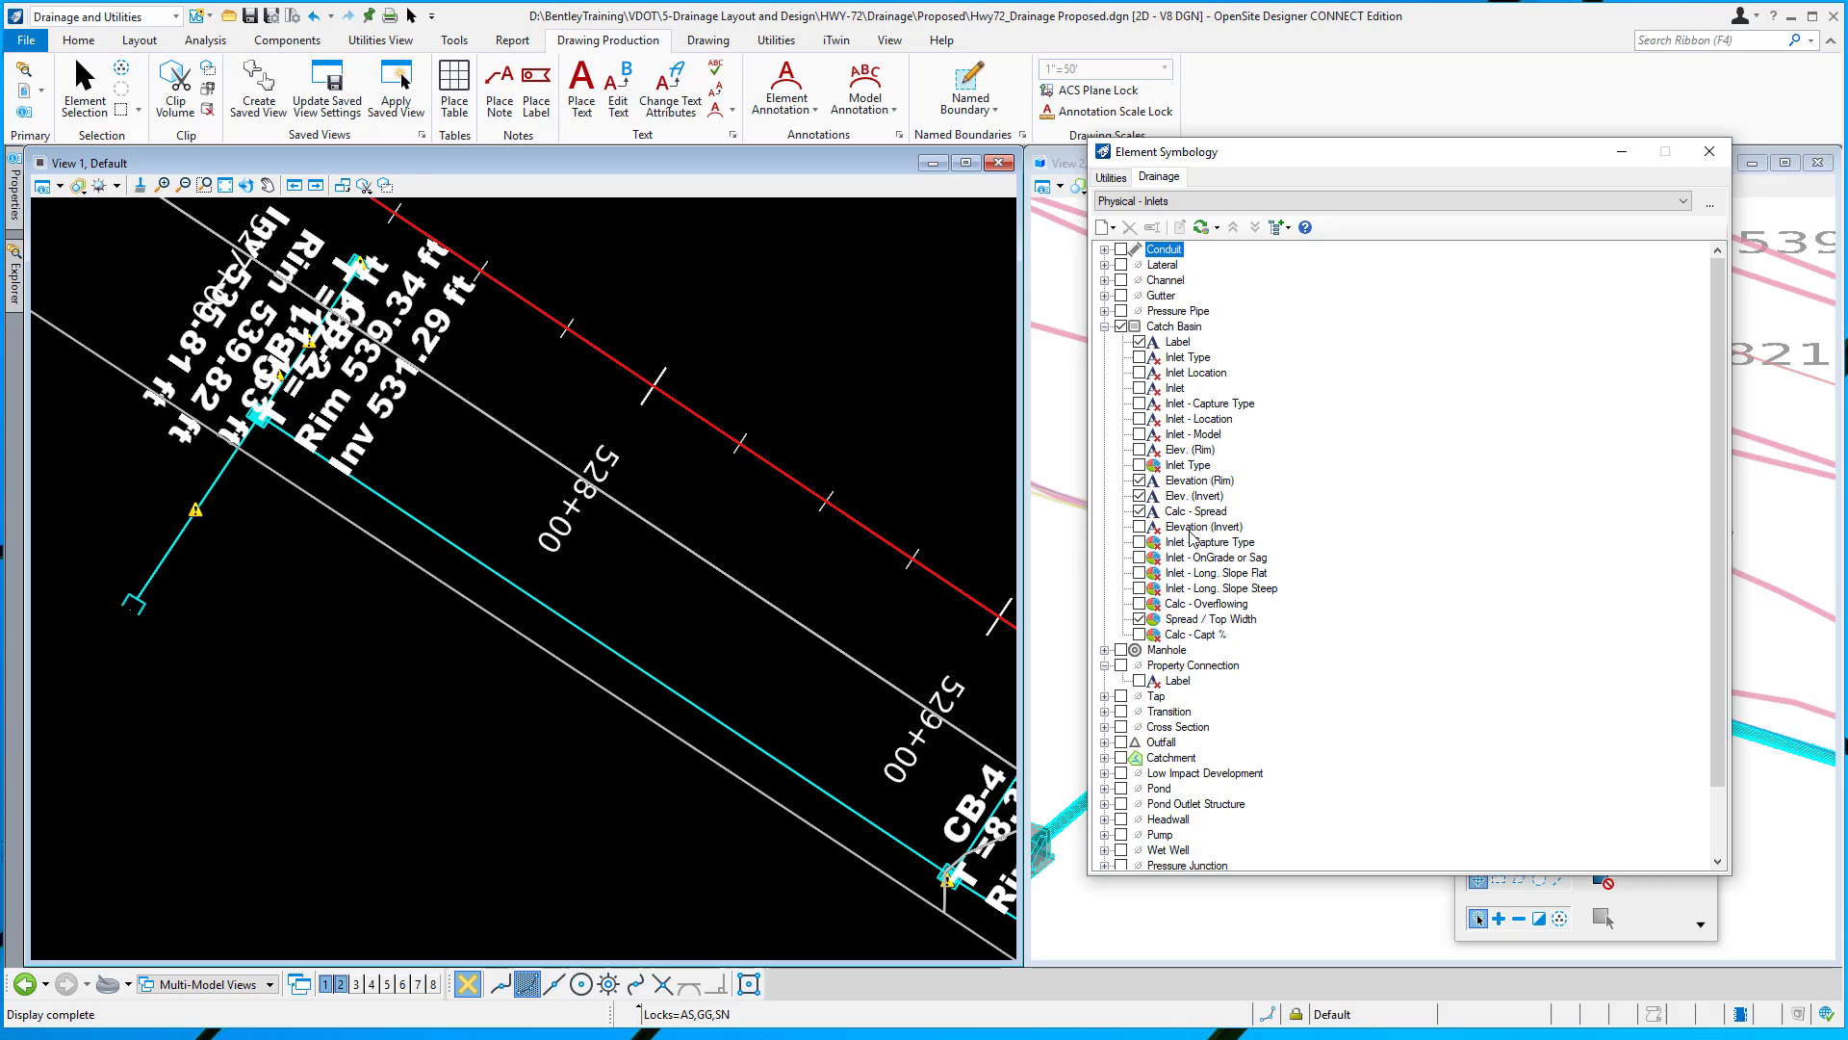
Open Annotation Properties for the catch basin labels and select the Elev. (Invert) entry
right_click(1185, 484)
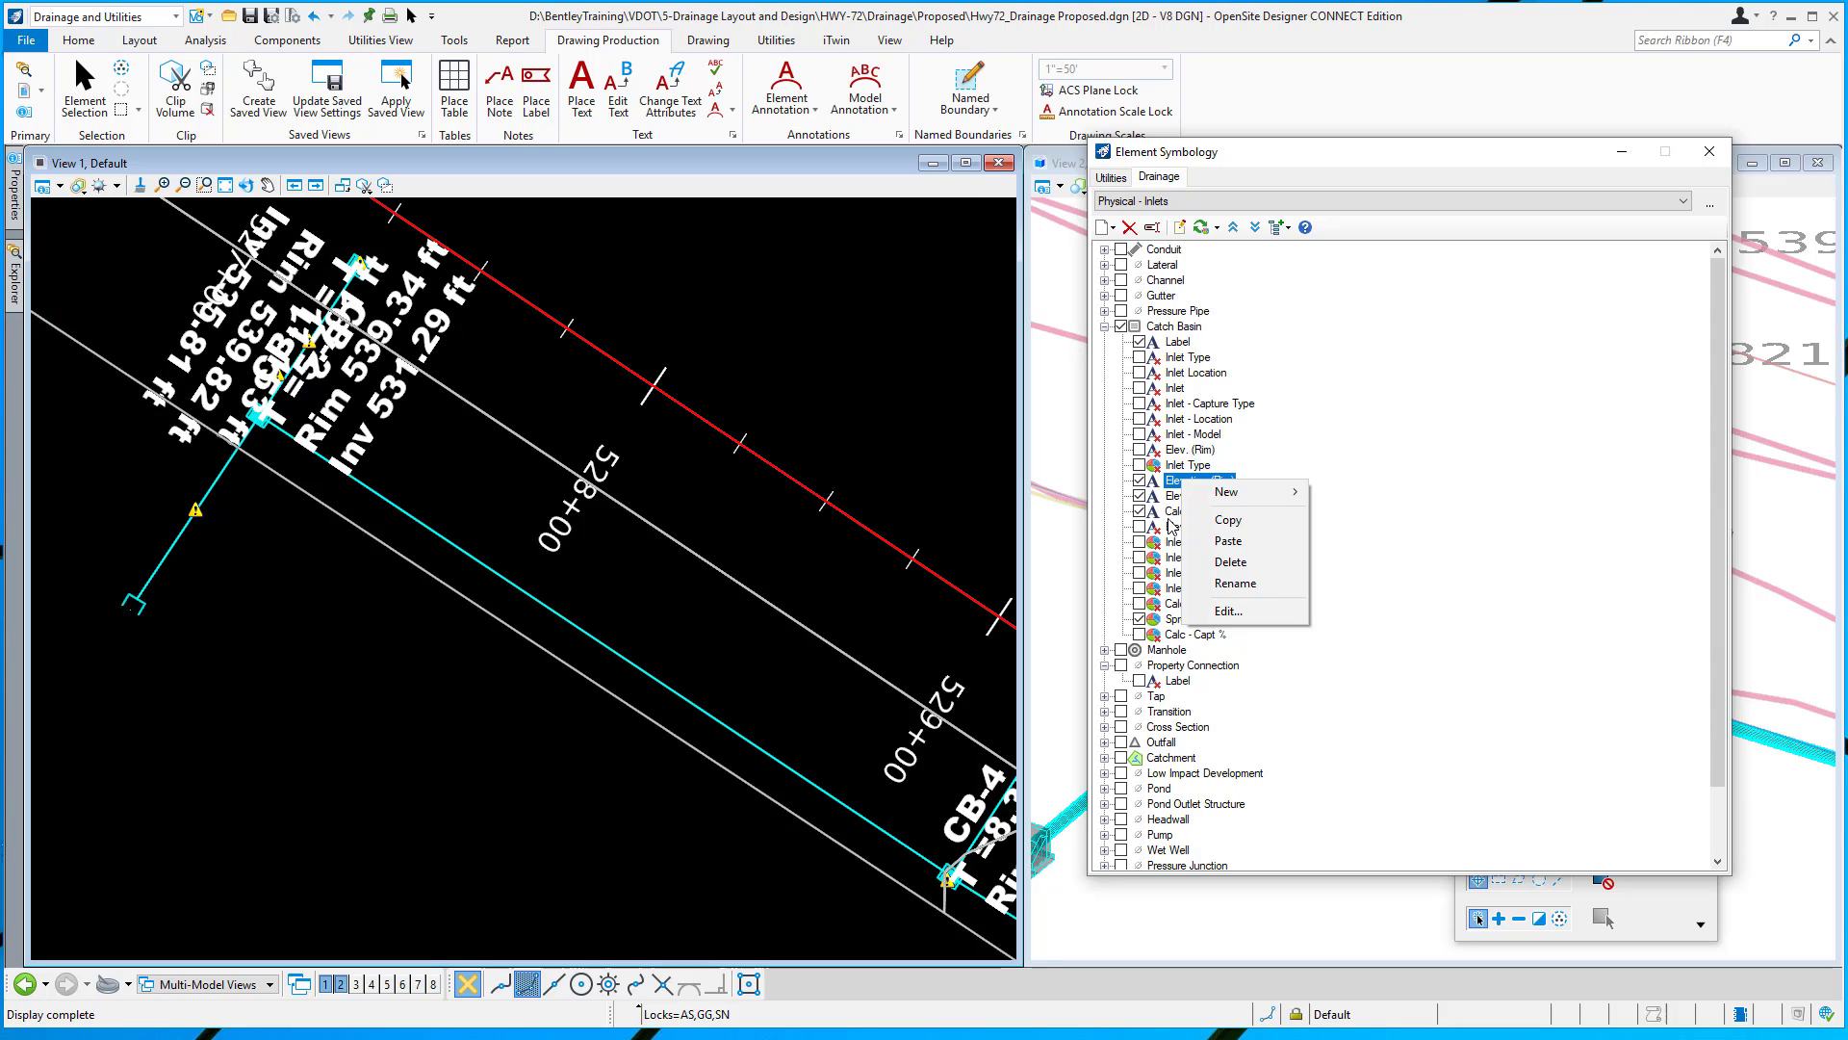
left_click(1173, 499)
right_click(1173, 498)
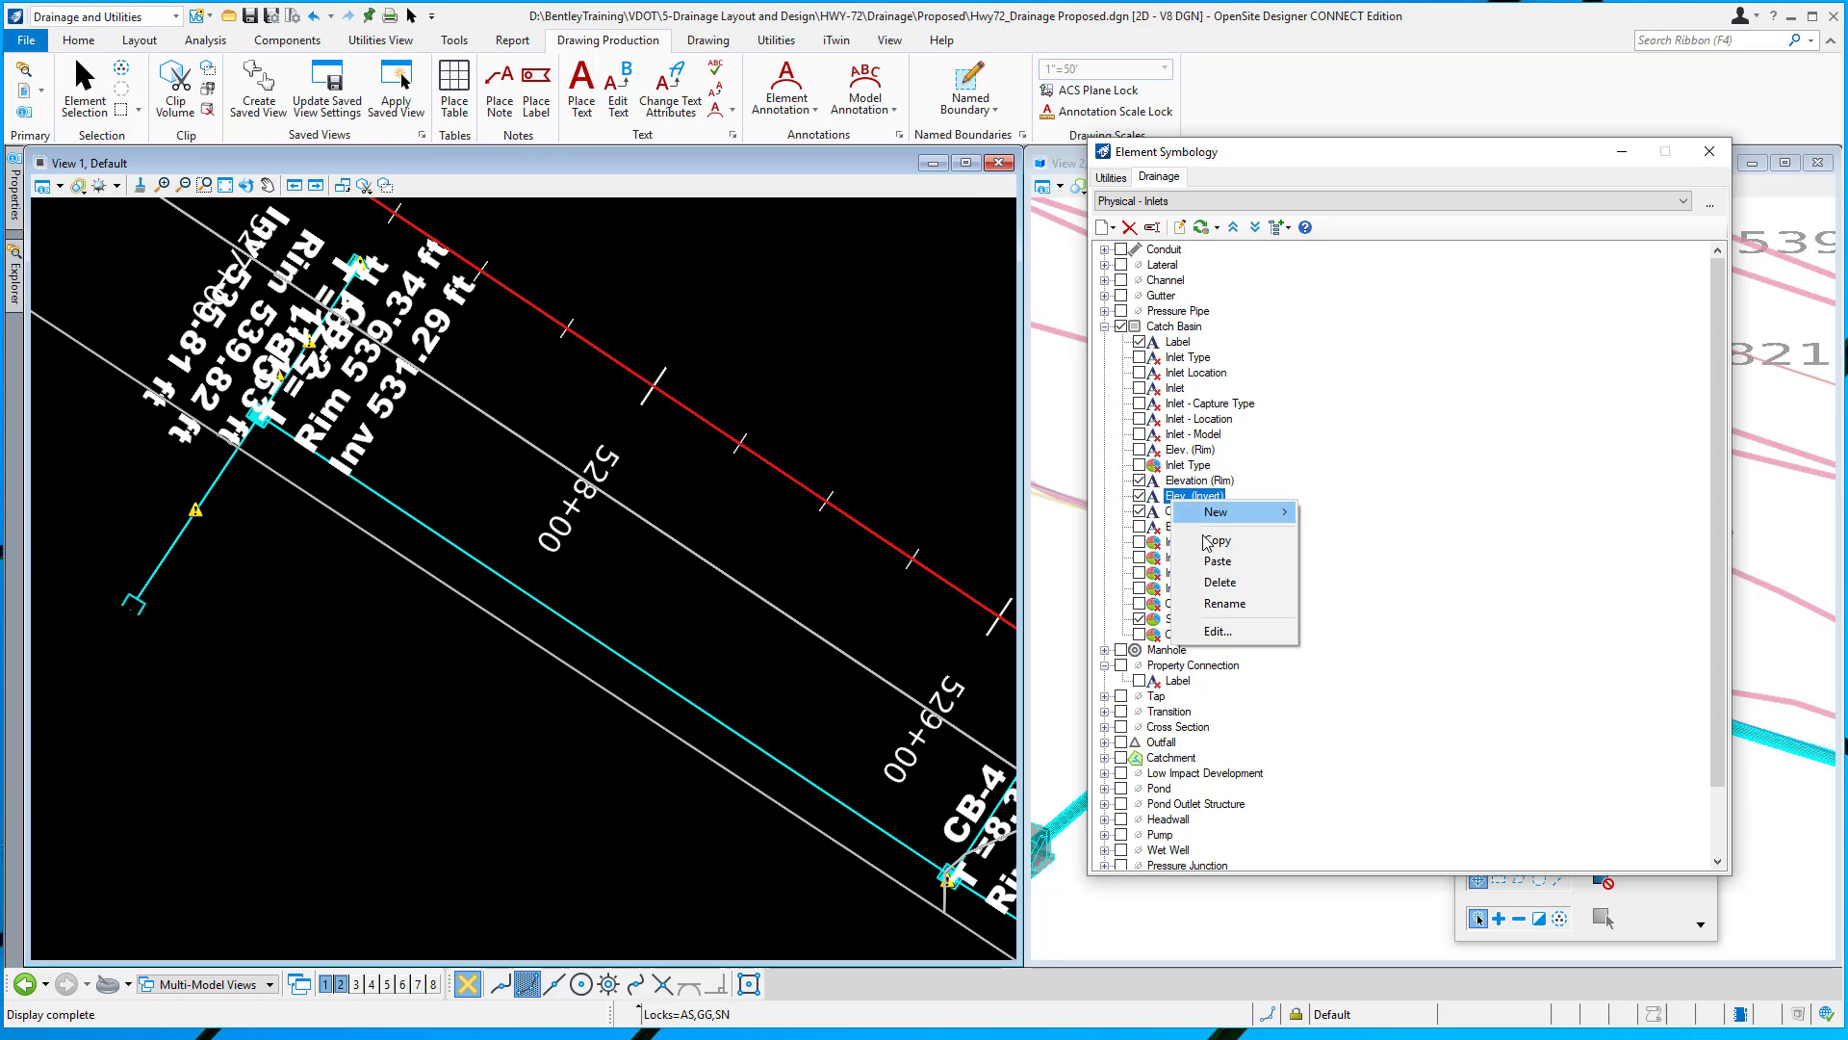
left_click(1228, 639)
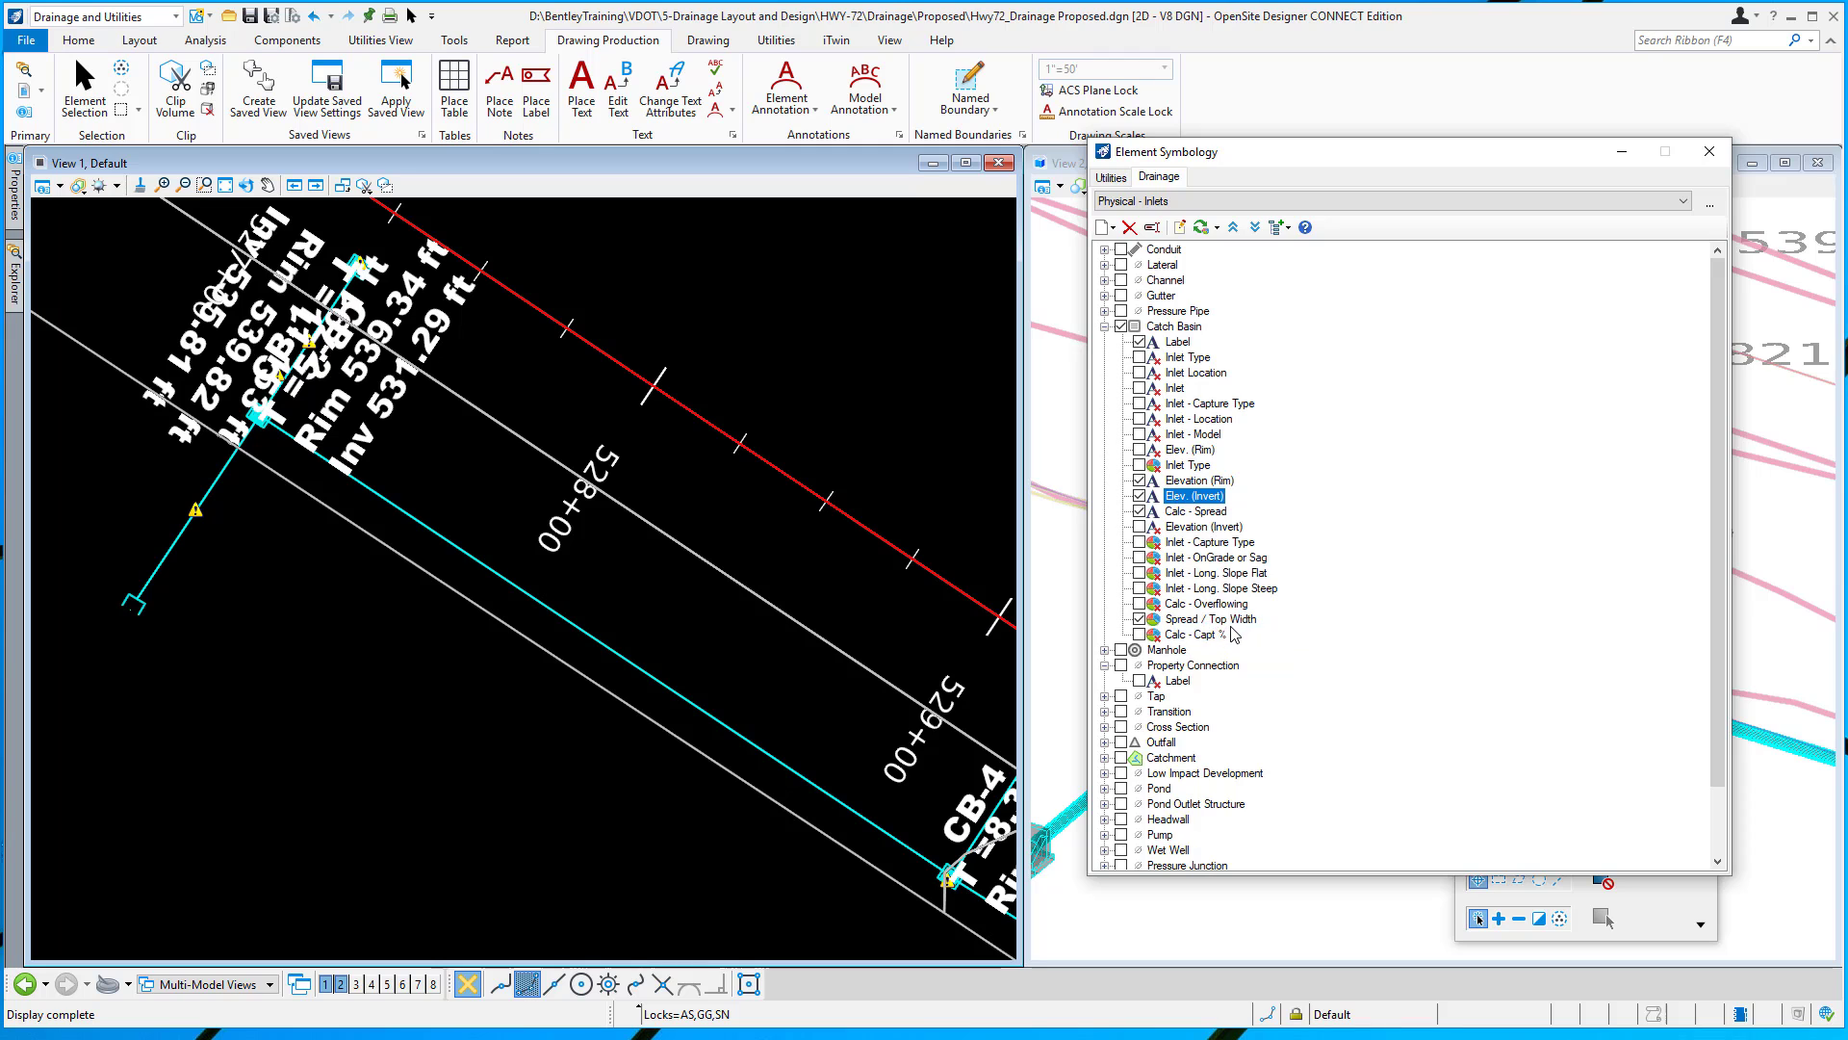
left_click_drag(1232, 399, 763, 277)
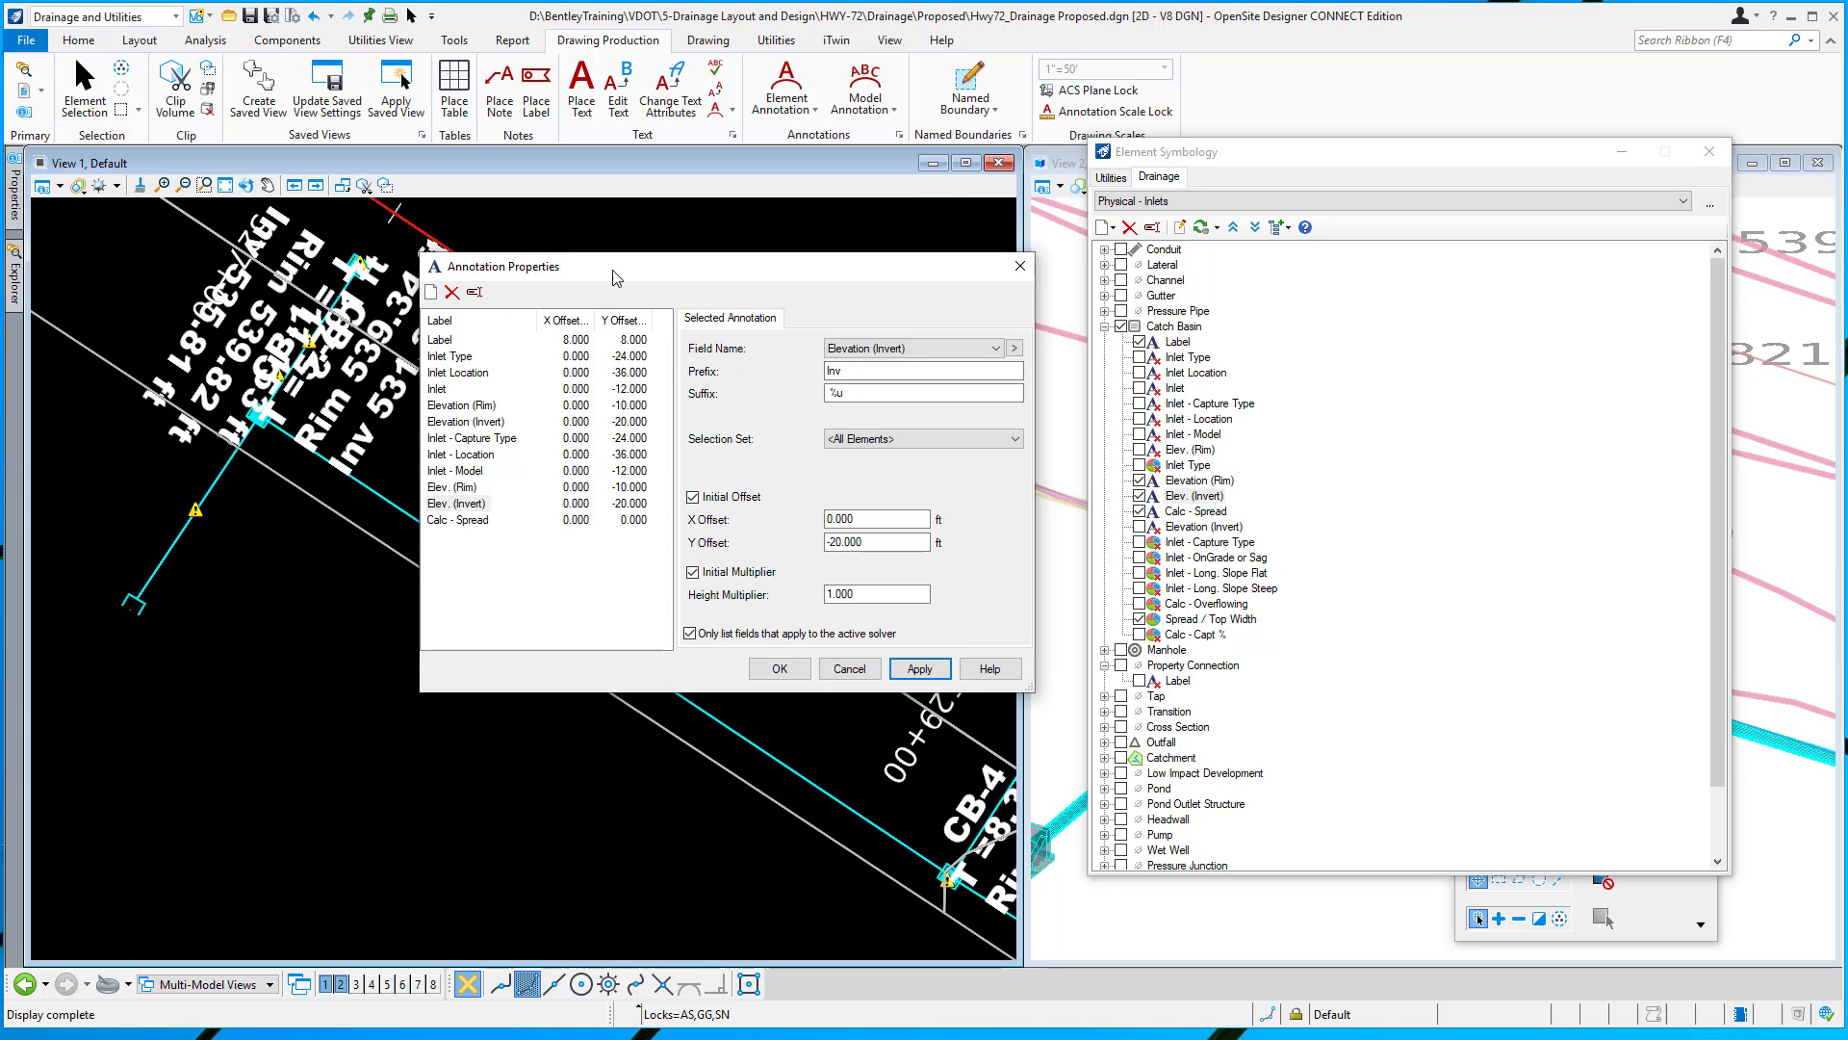
left_click_drag(612, 270, 654, 267)
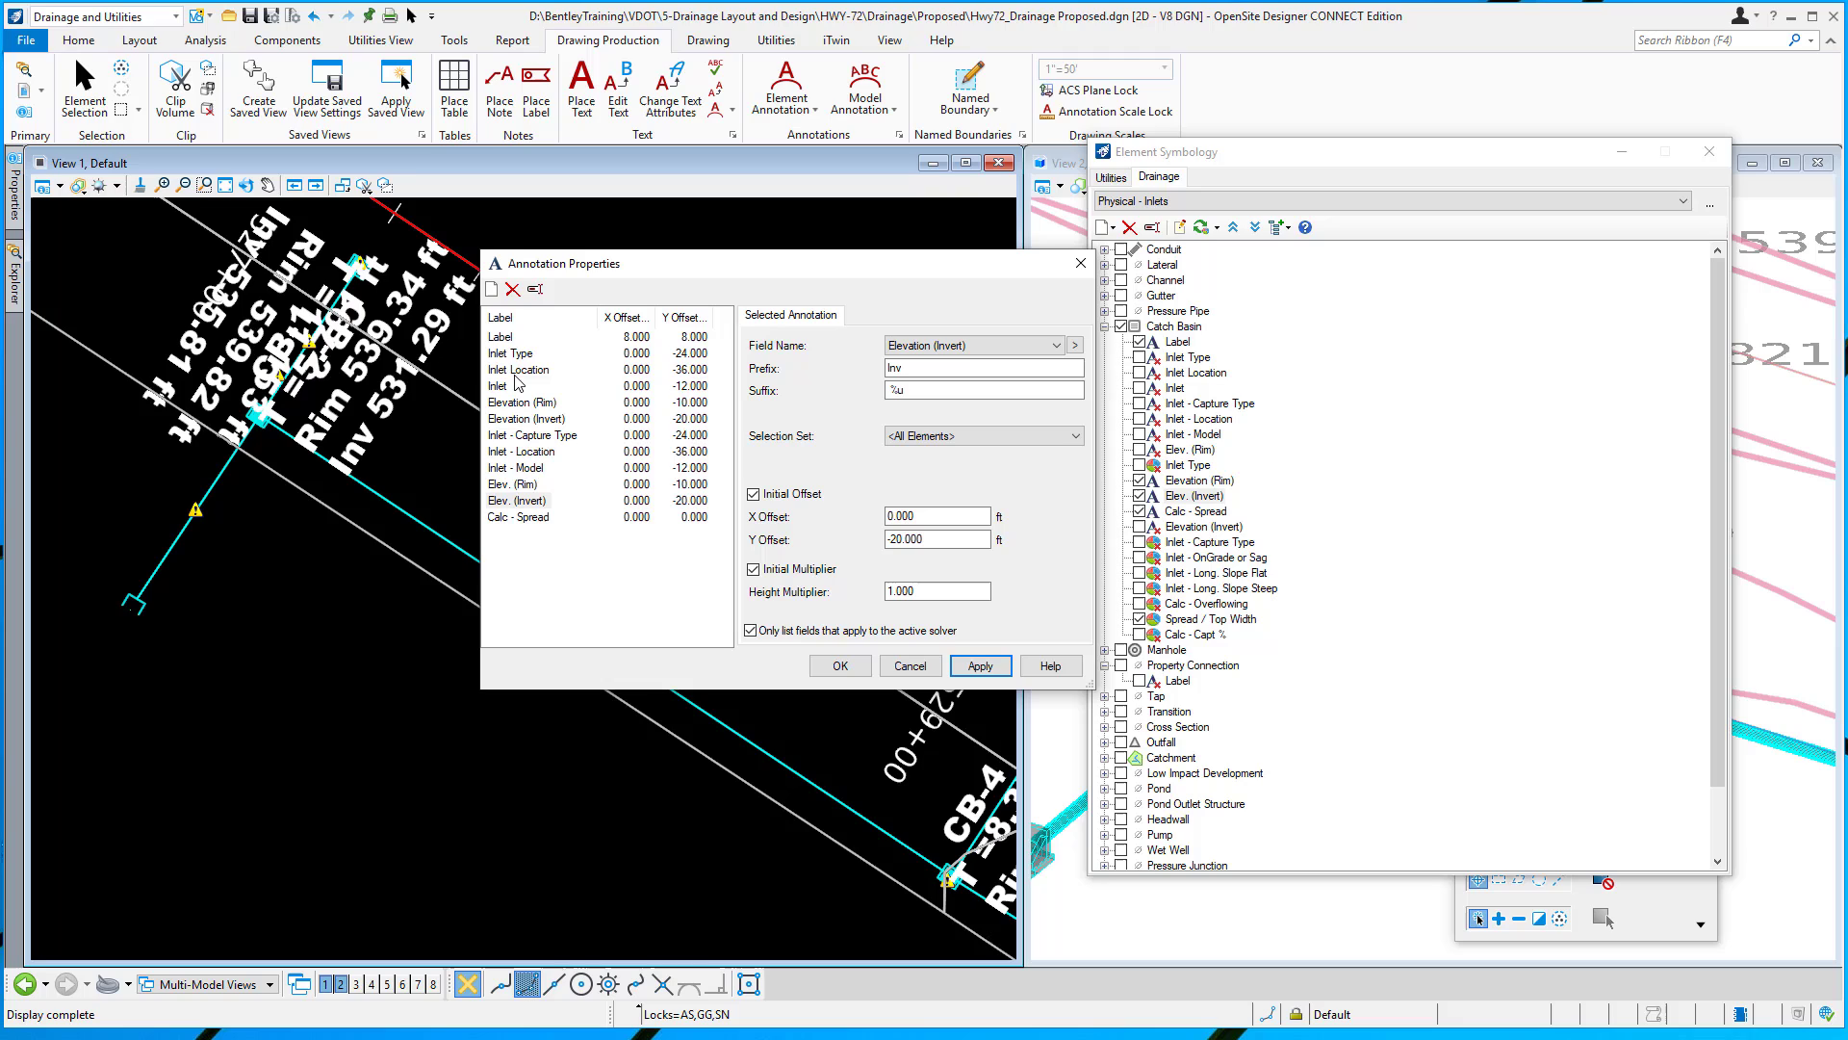
left_click(504, 501)
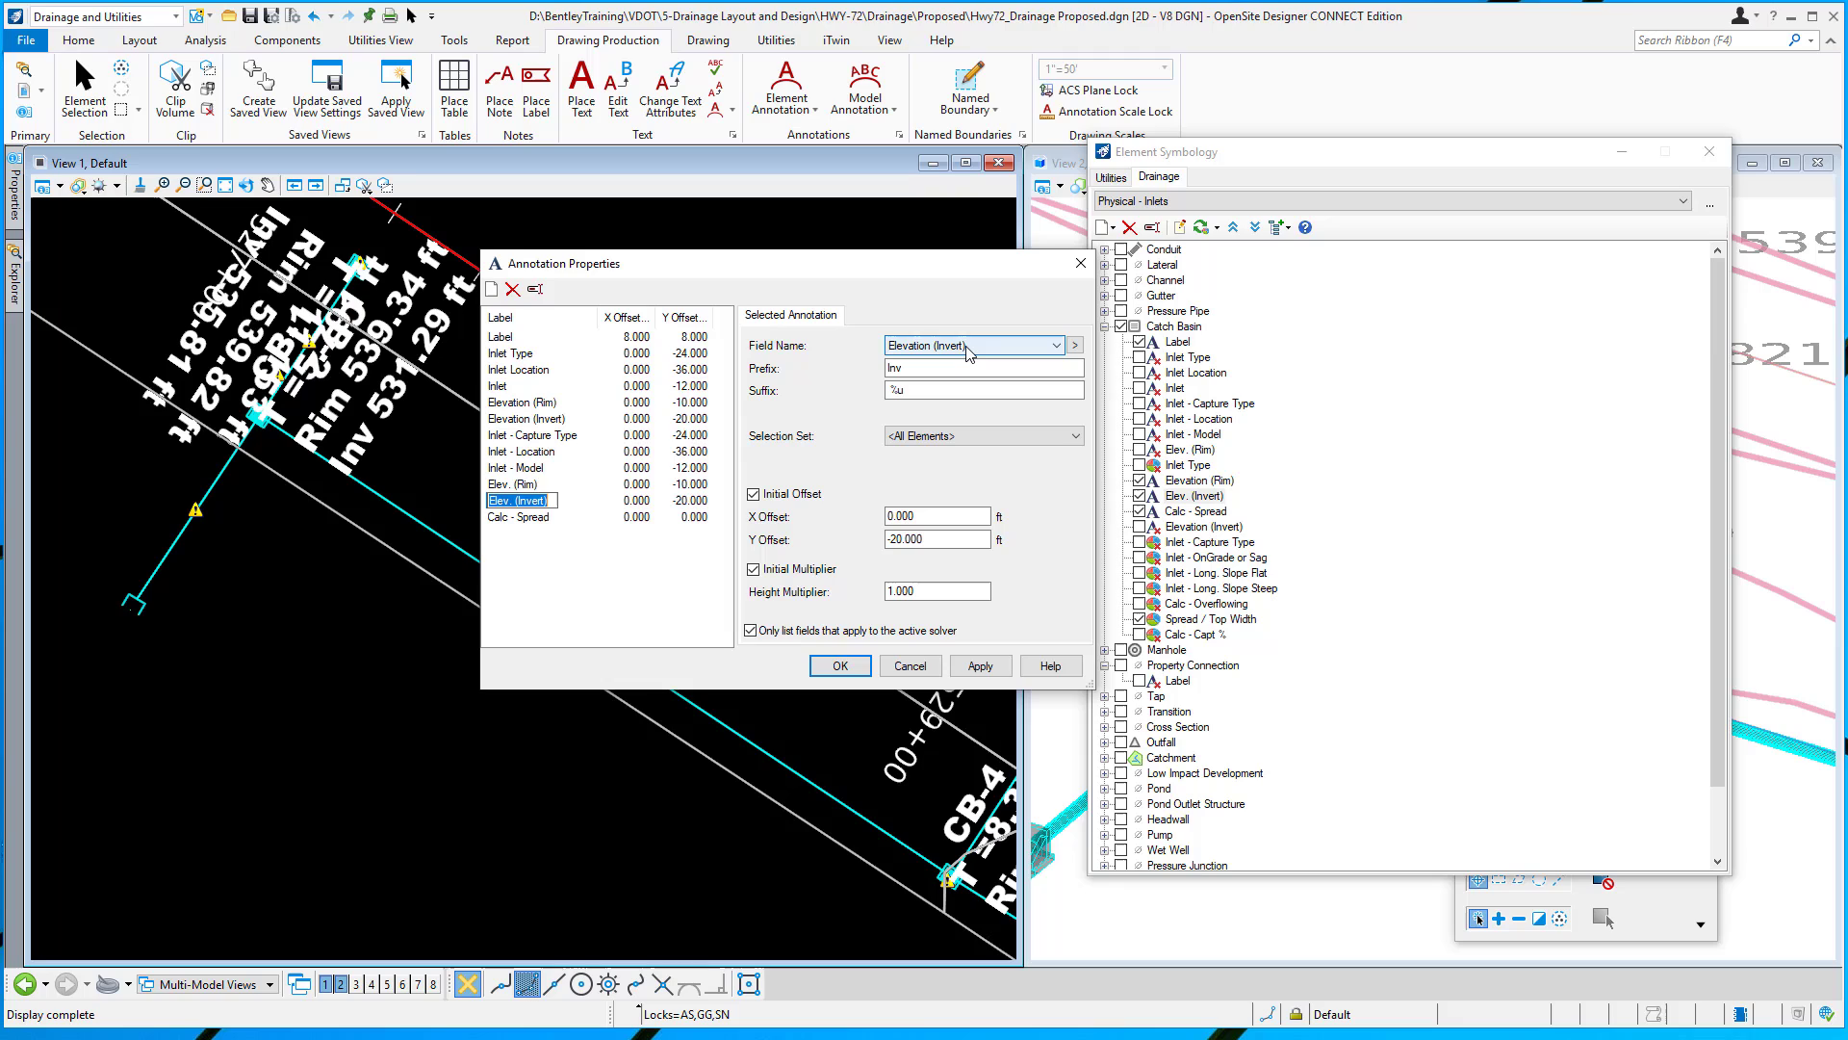
Set the invert label's height multiplier to 0.250 and apply
left_click(903, 369)
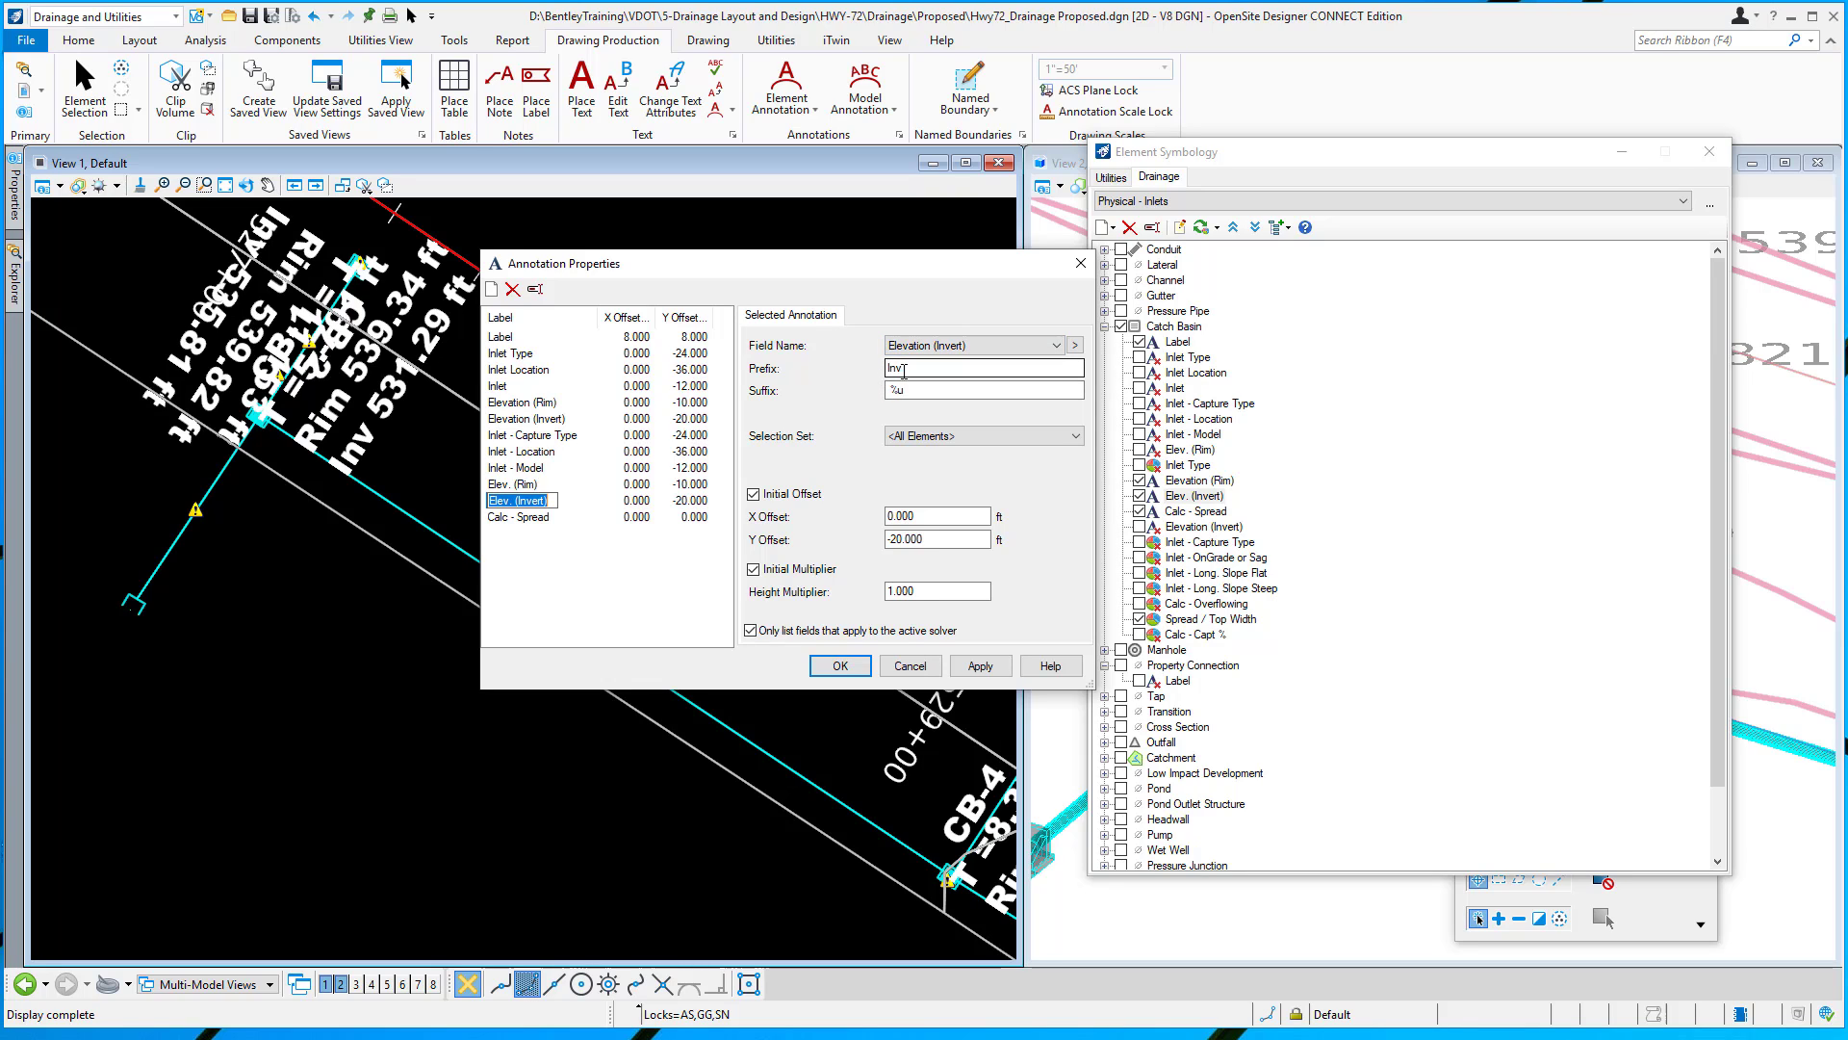
left_click(924, 592)
left_click(924, 592)
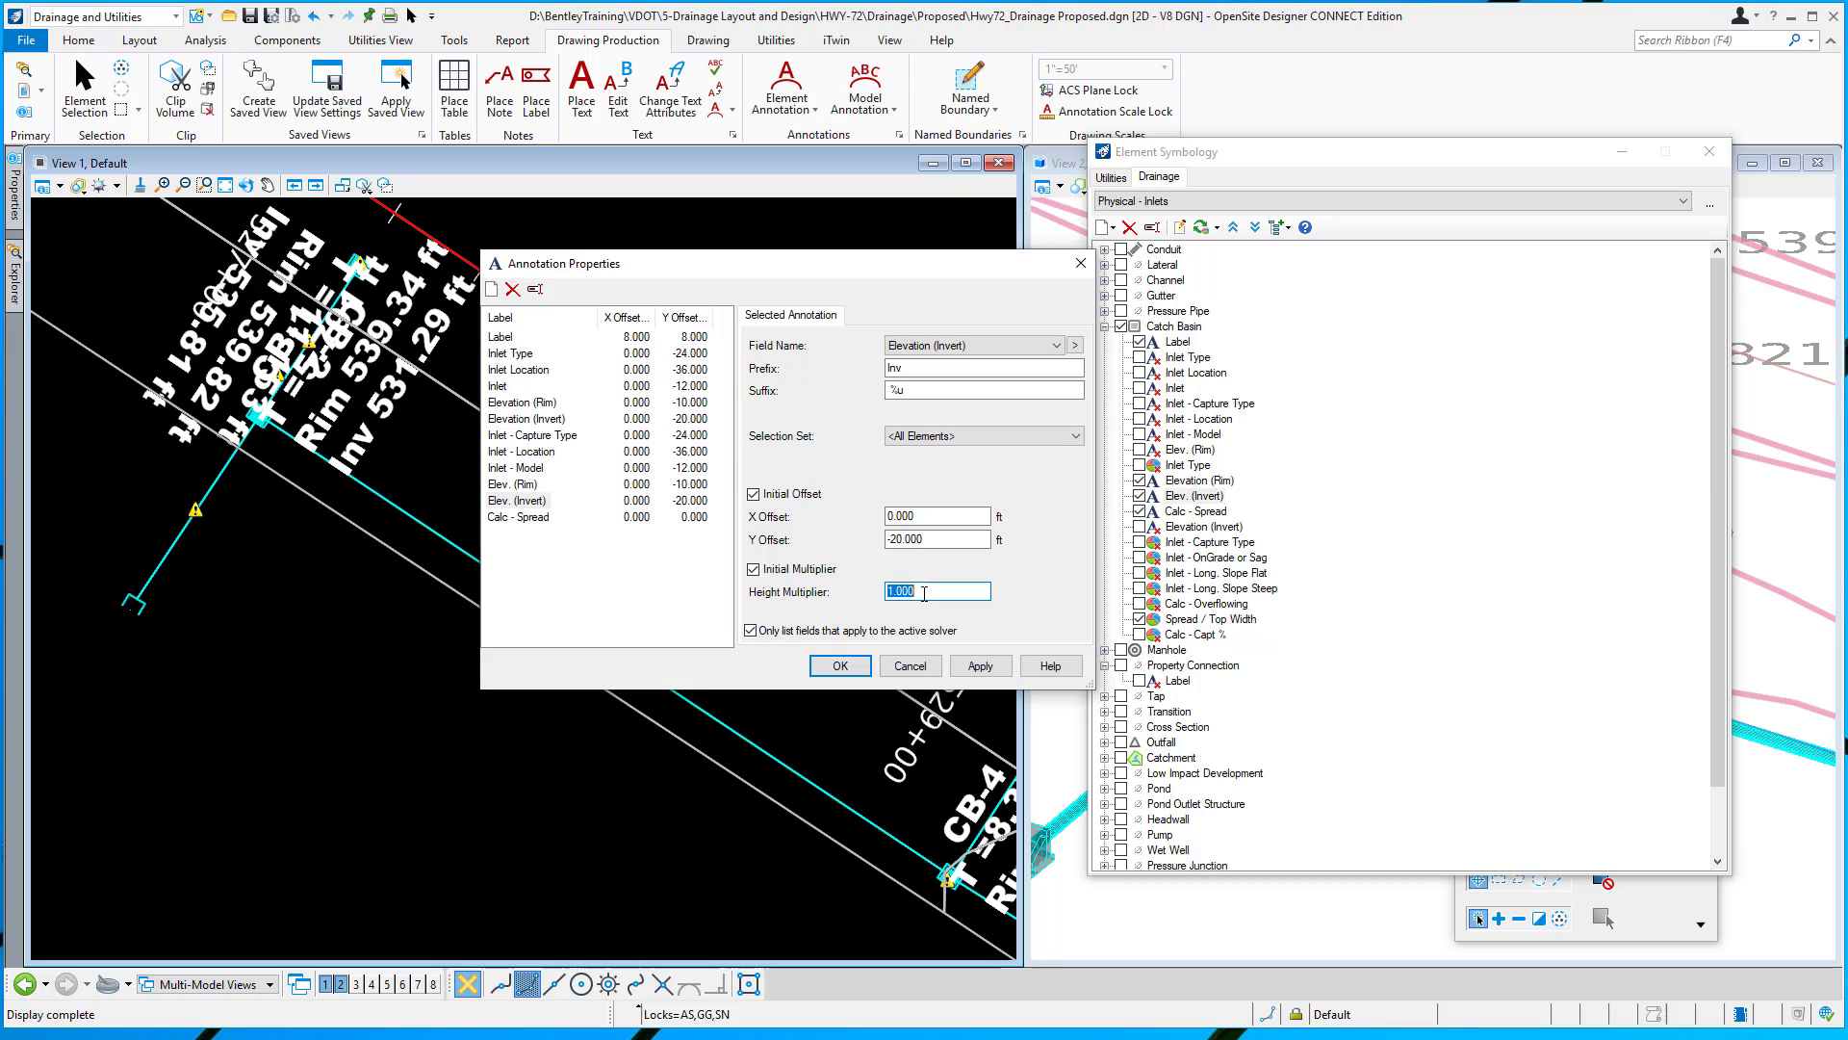
type(".250")
left_click(989, 667)
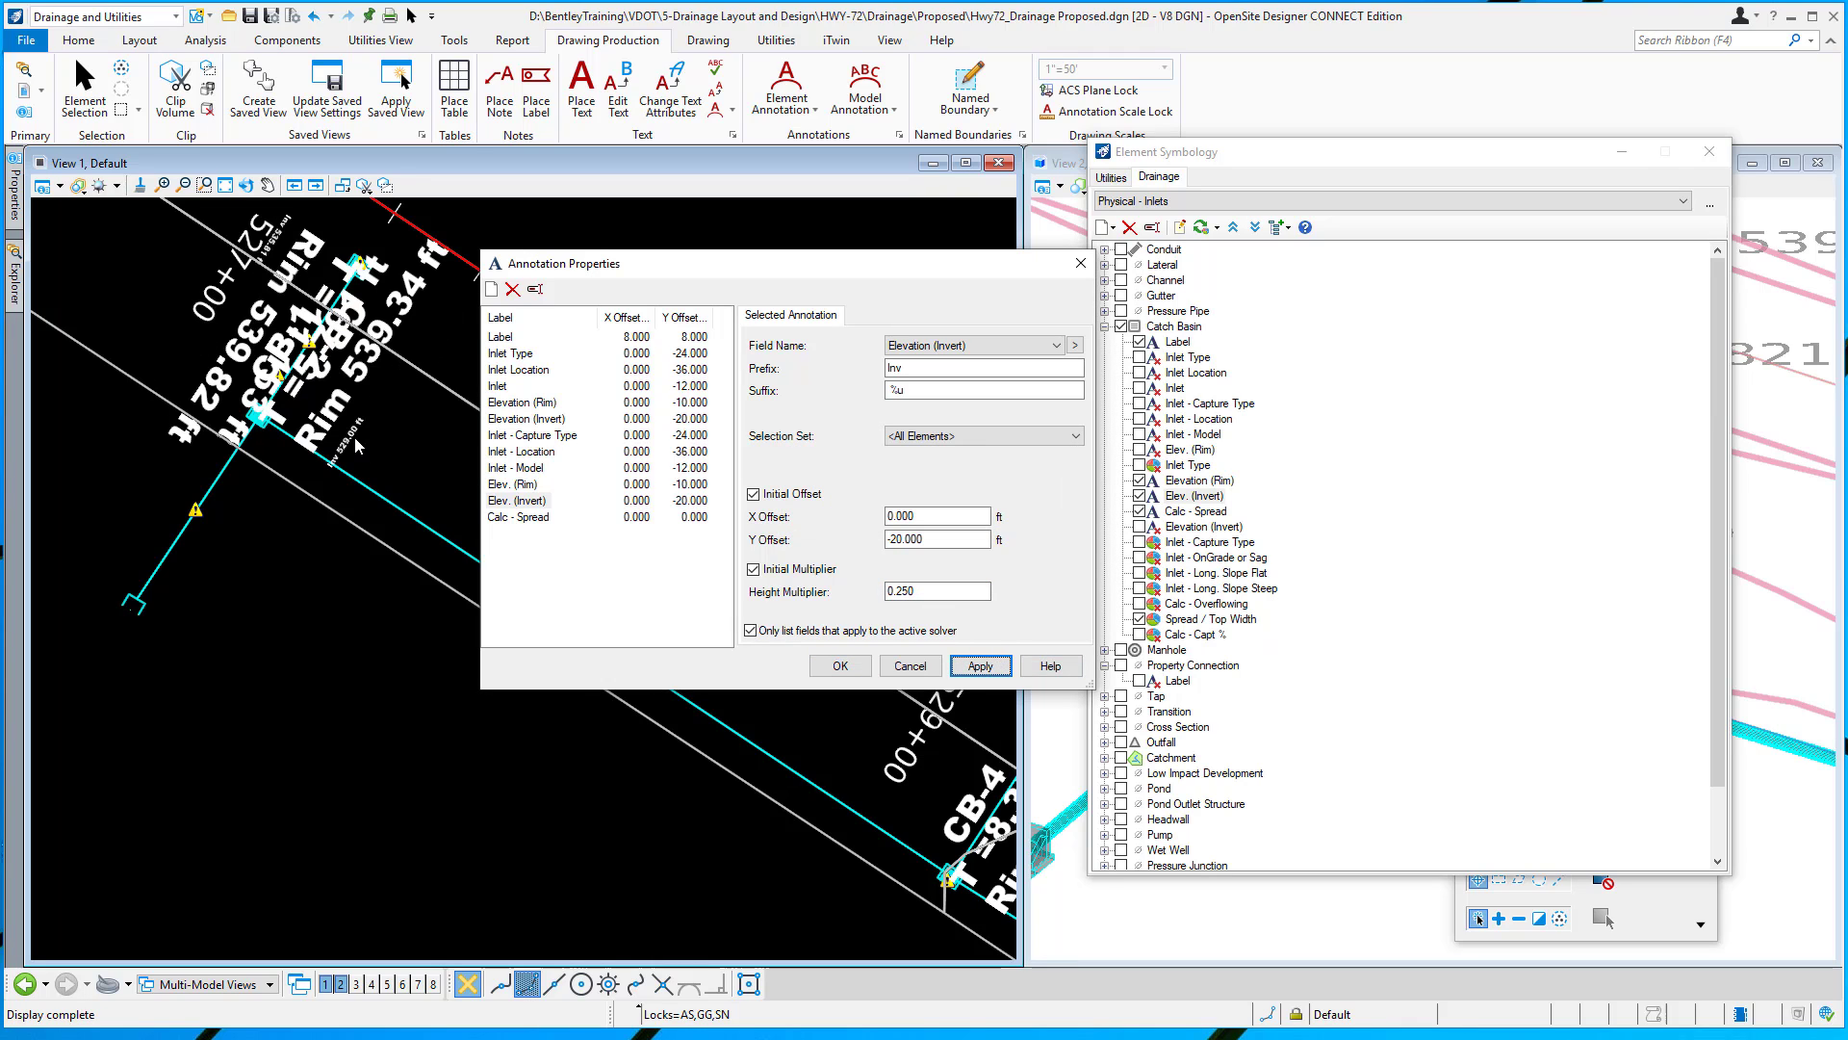
Reset the height multiplier to 1.000 and reapply the annotations
double_click(924, 591)
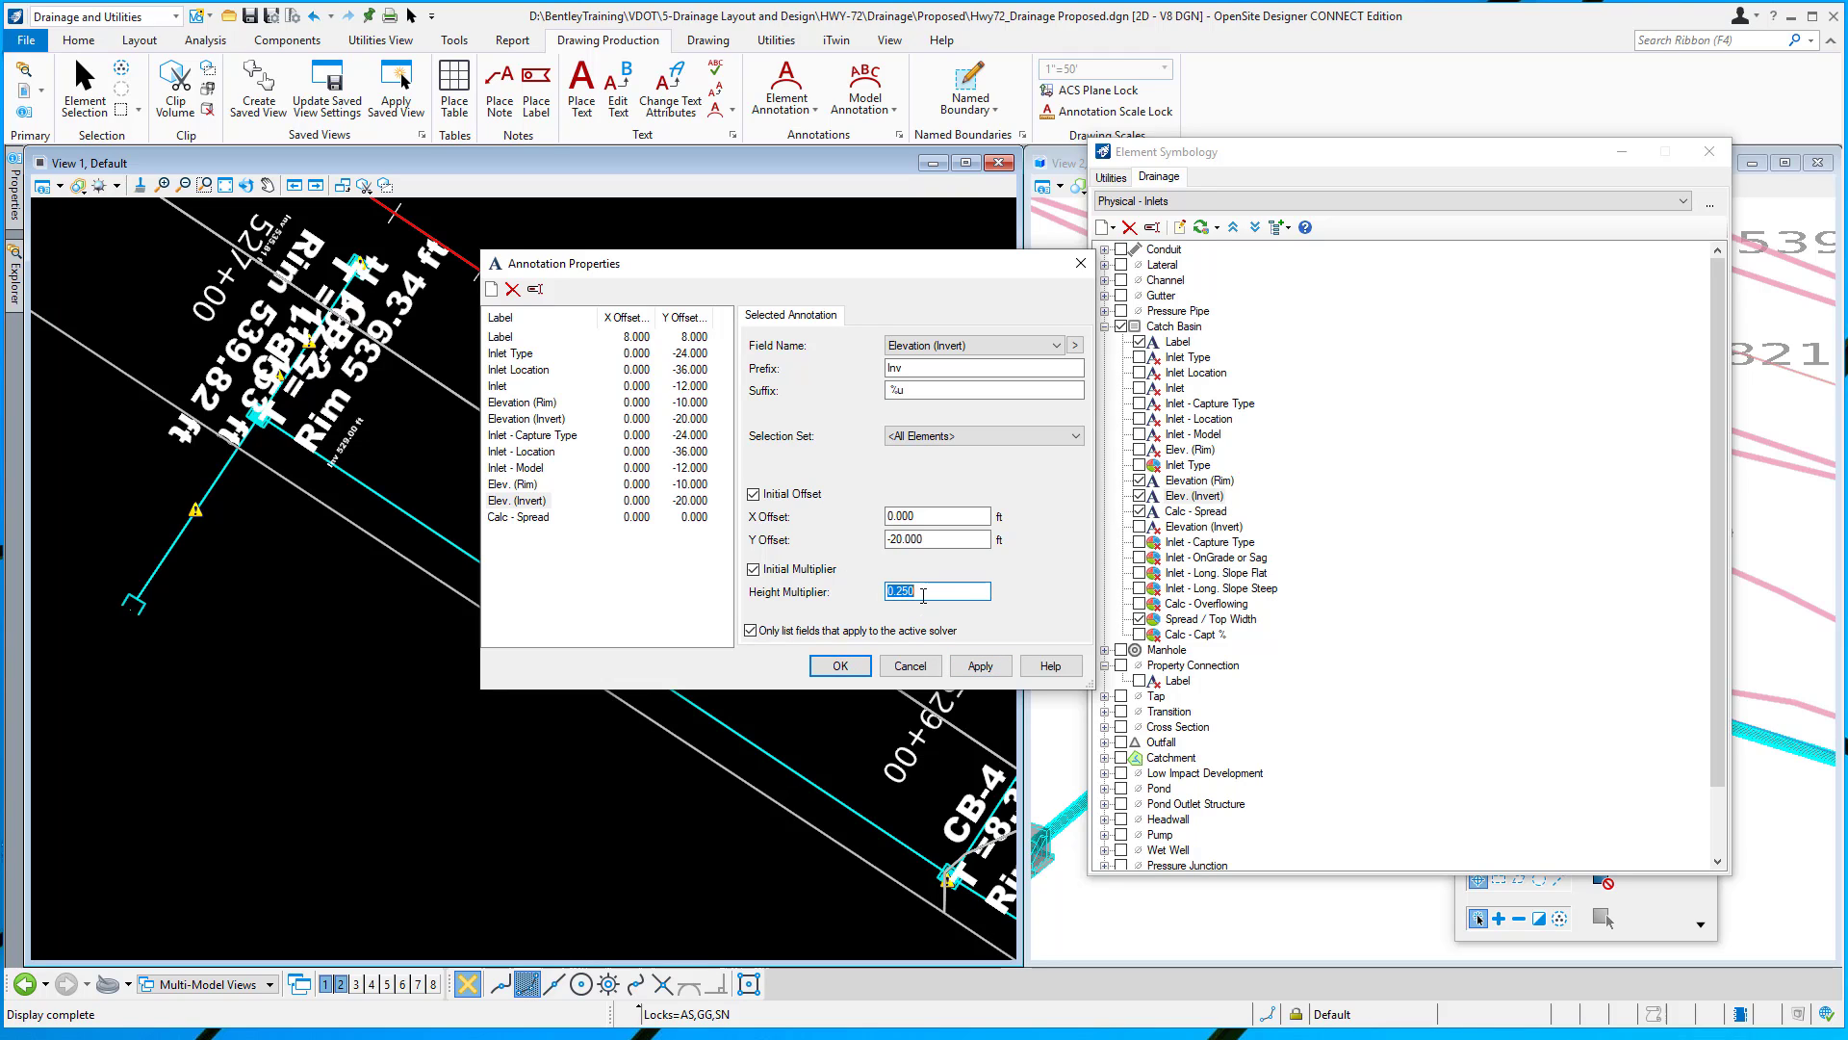
type("1")
left_click(980, 665)
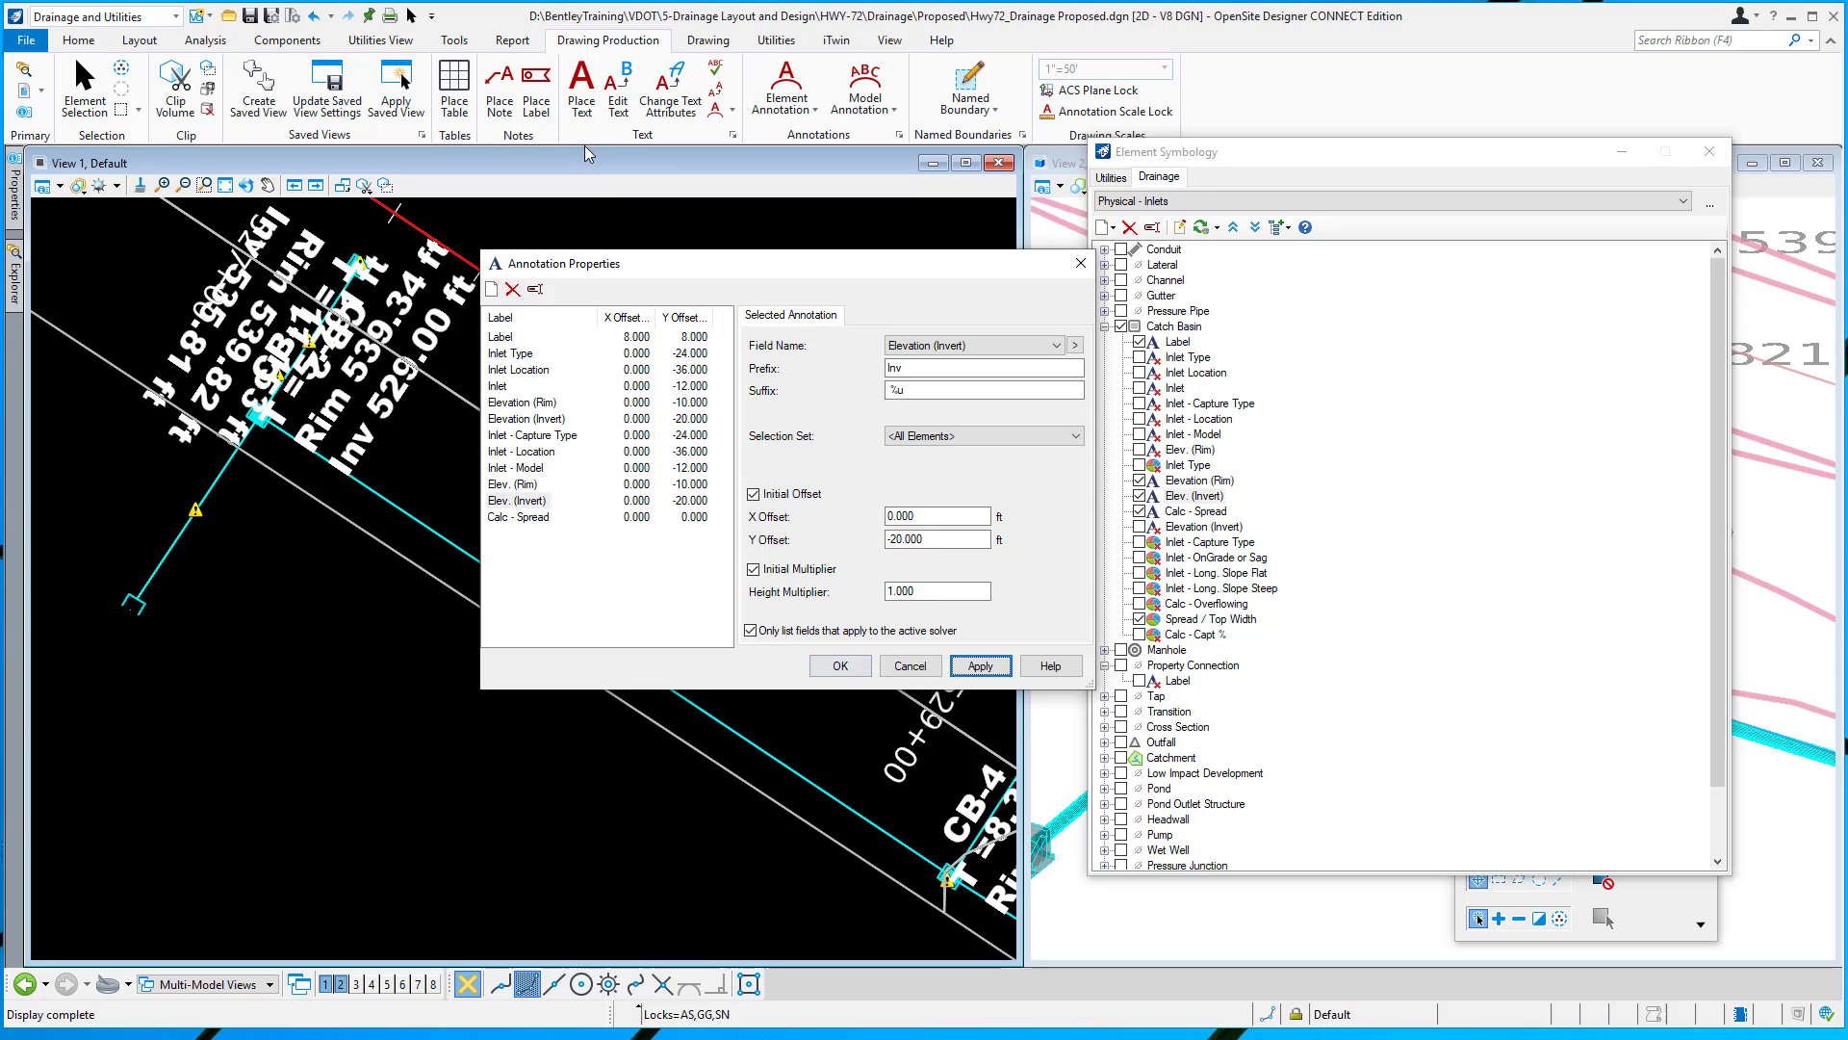
Dismiss Annotation Properties, start Place Text and bring up the Text Styles window
left_click(909, 666)
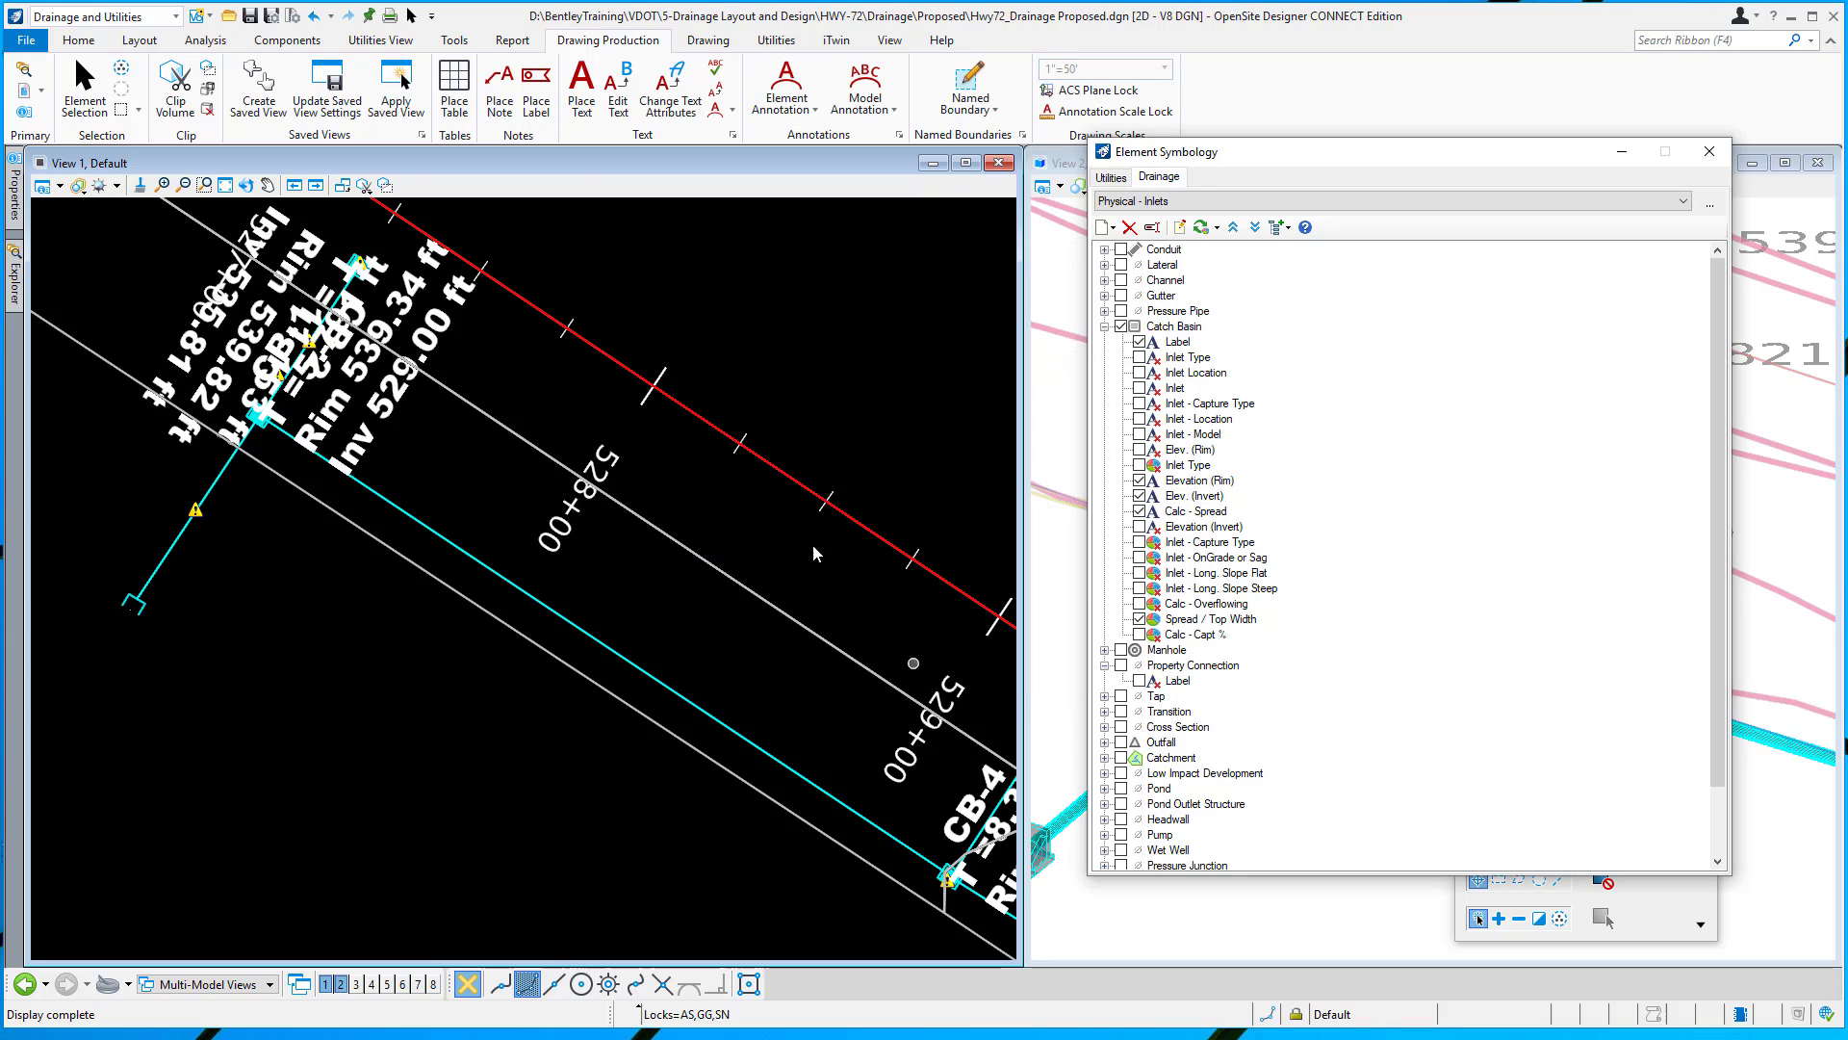
left_click(583, 92)
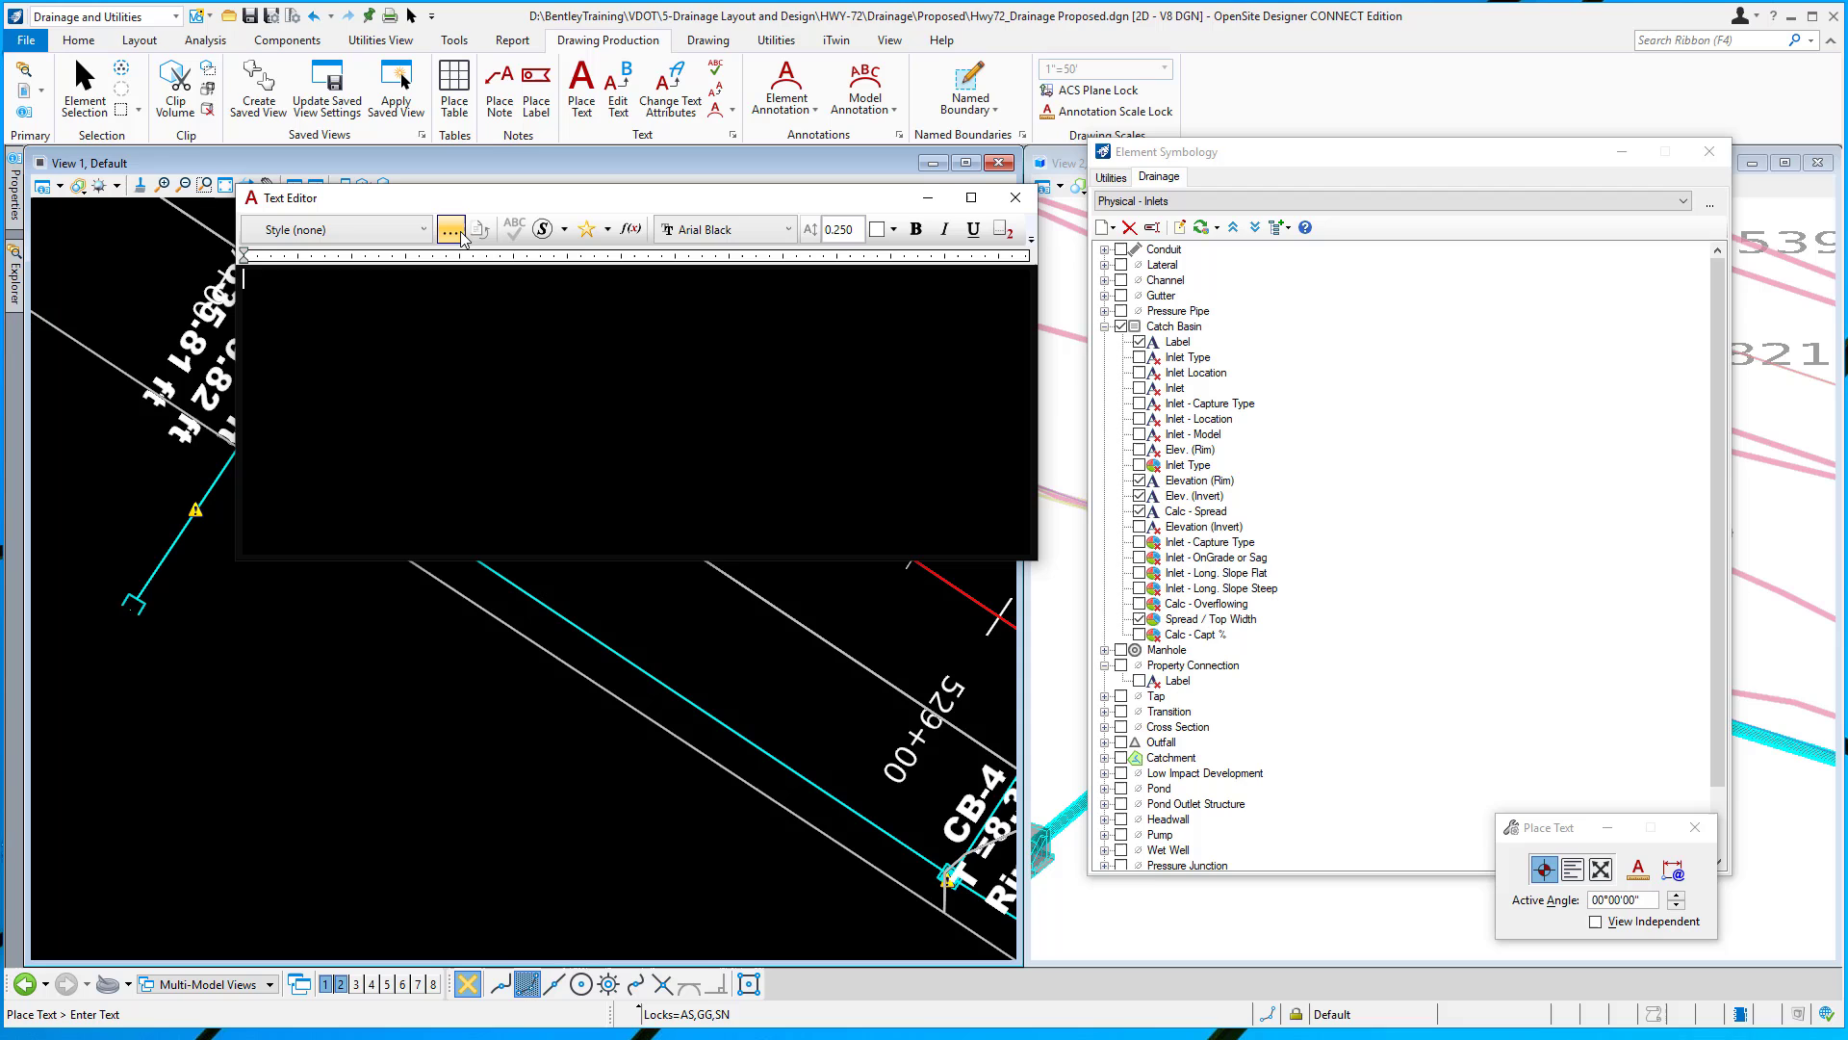
left_click(450, 230)
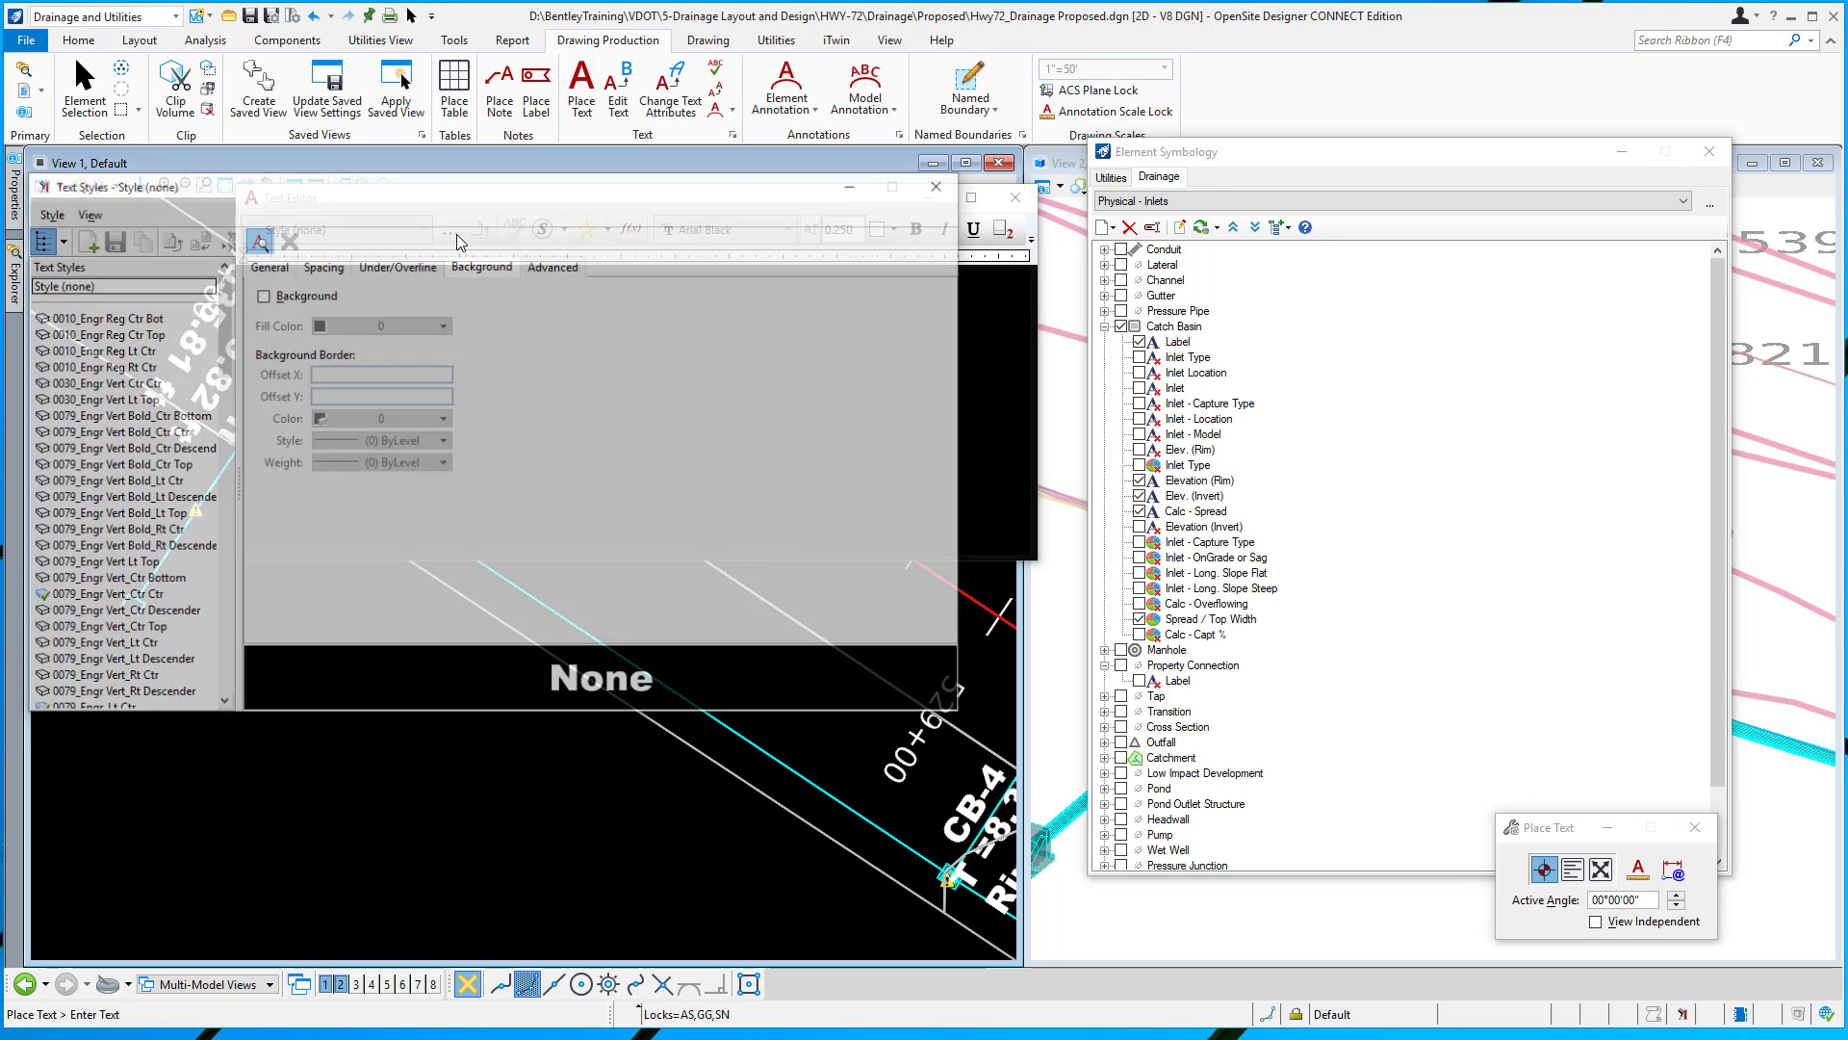
left_click_drag(483, 188, 970, 186)
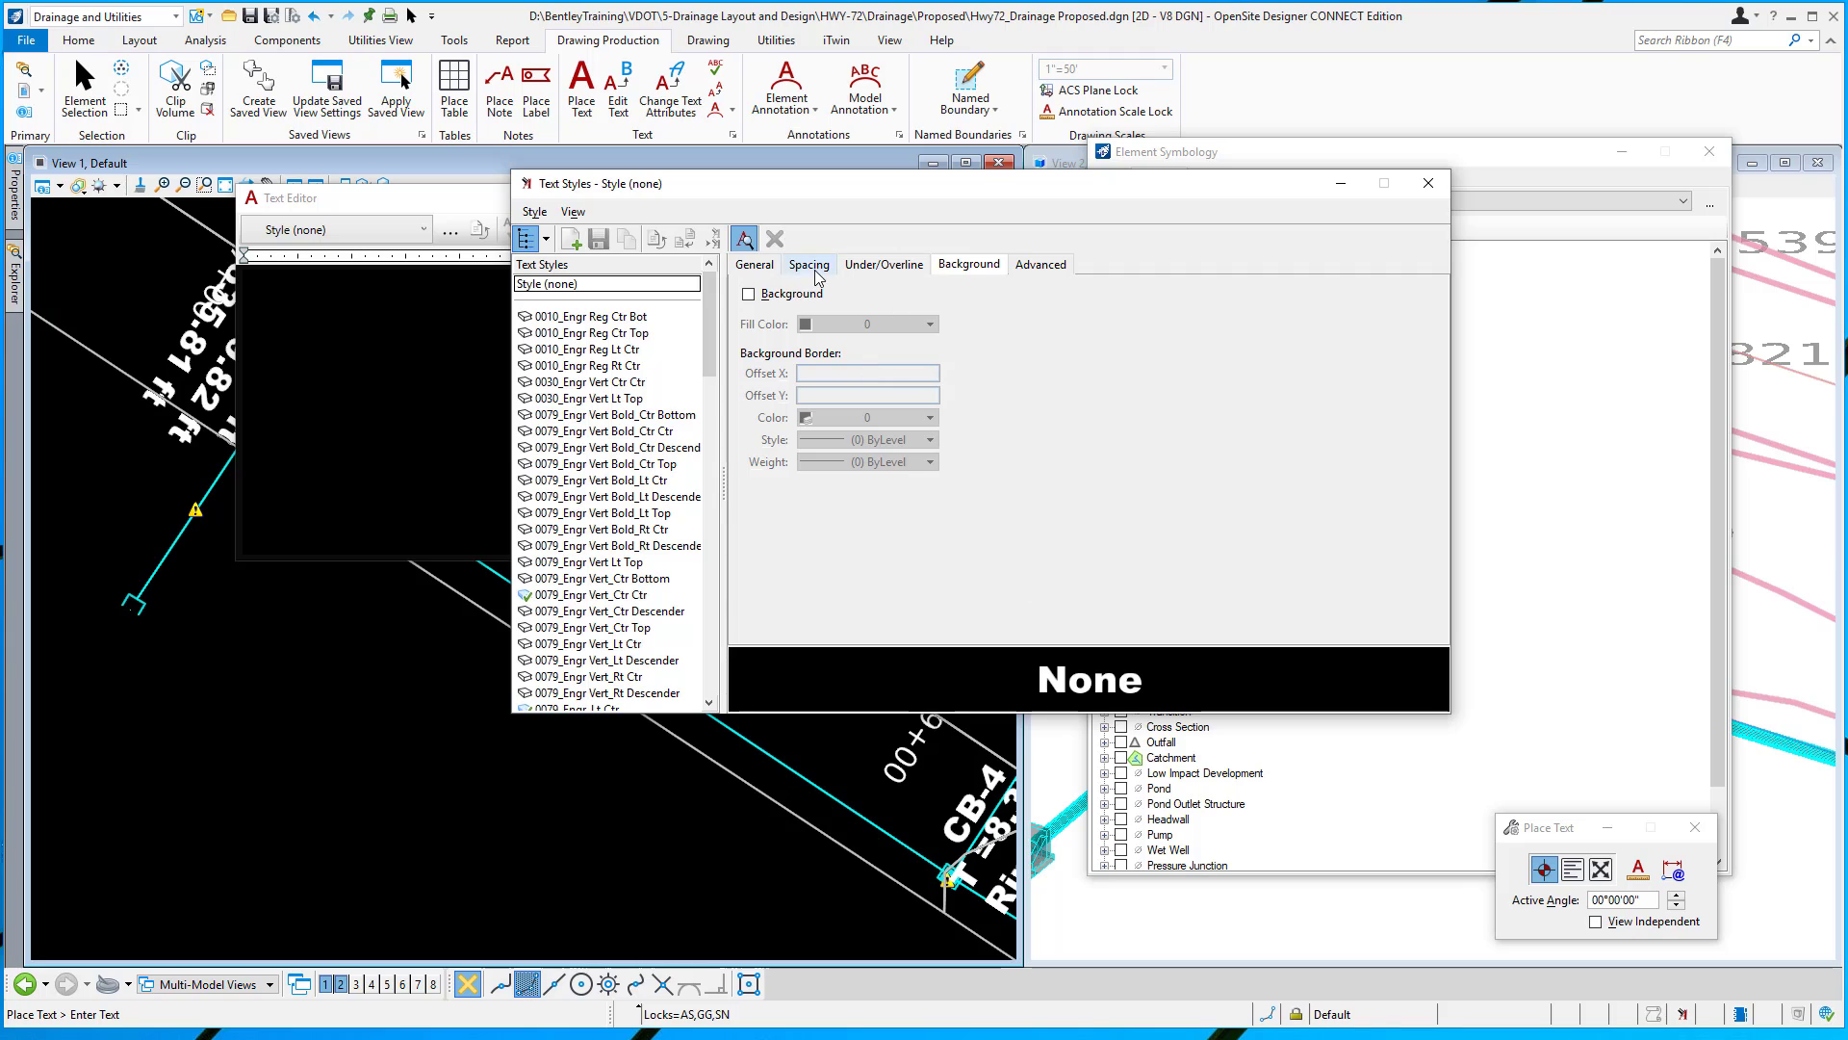
Set the text style font to Arial Narrow
left_click(768, 266)
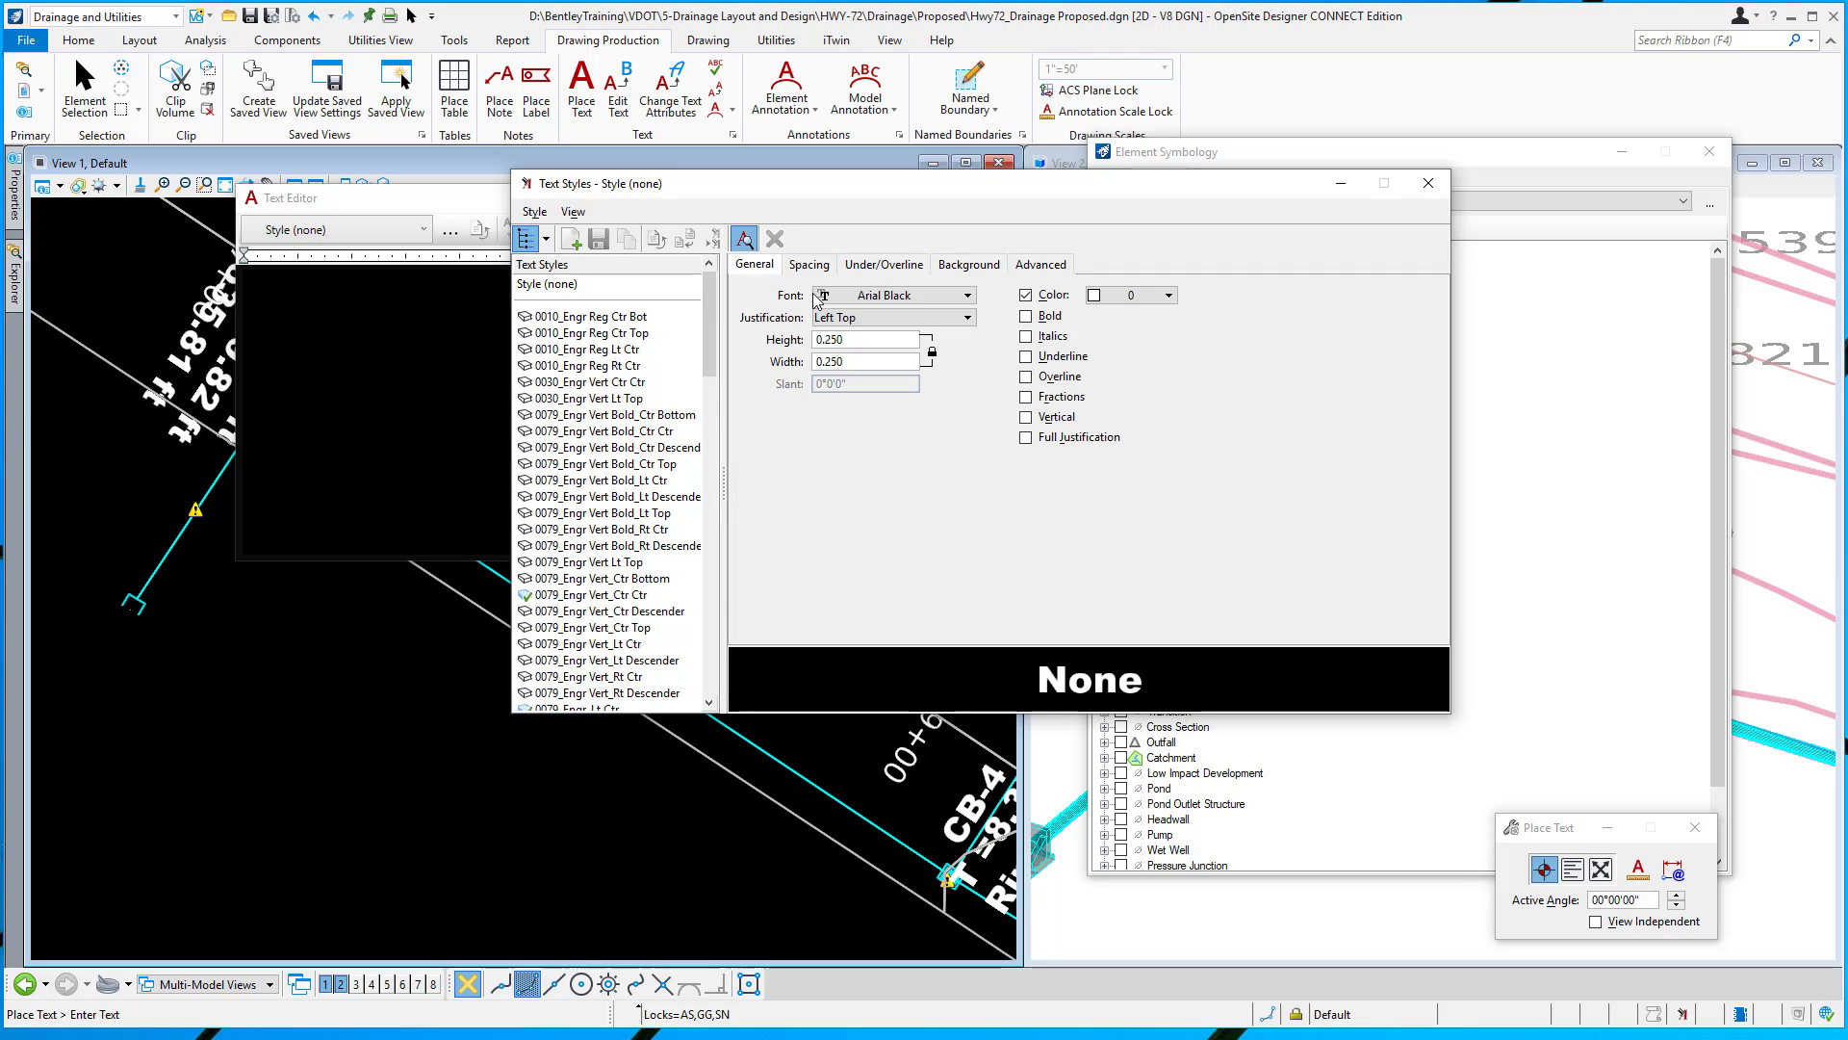
left_click(962, 299)
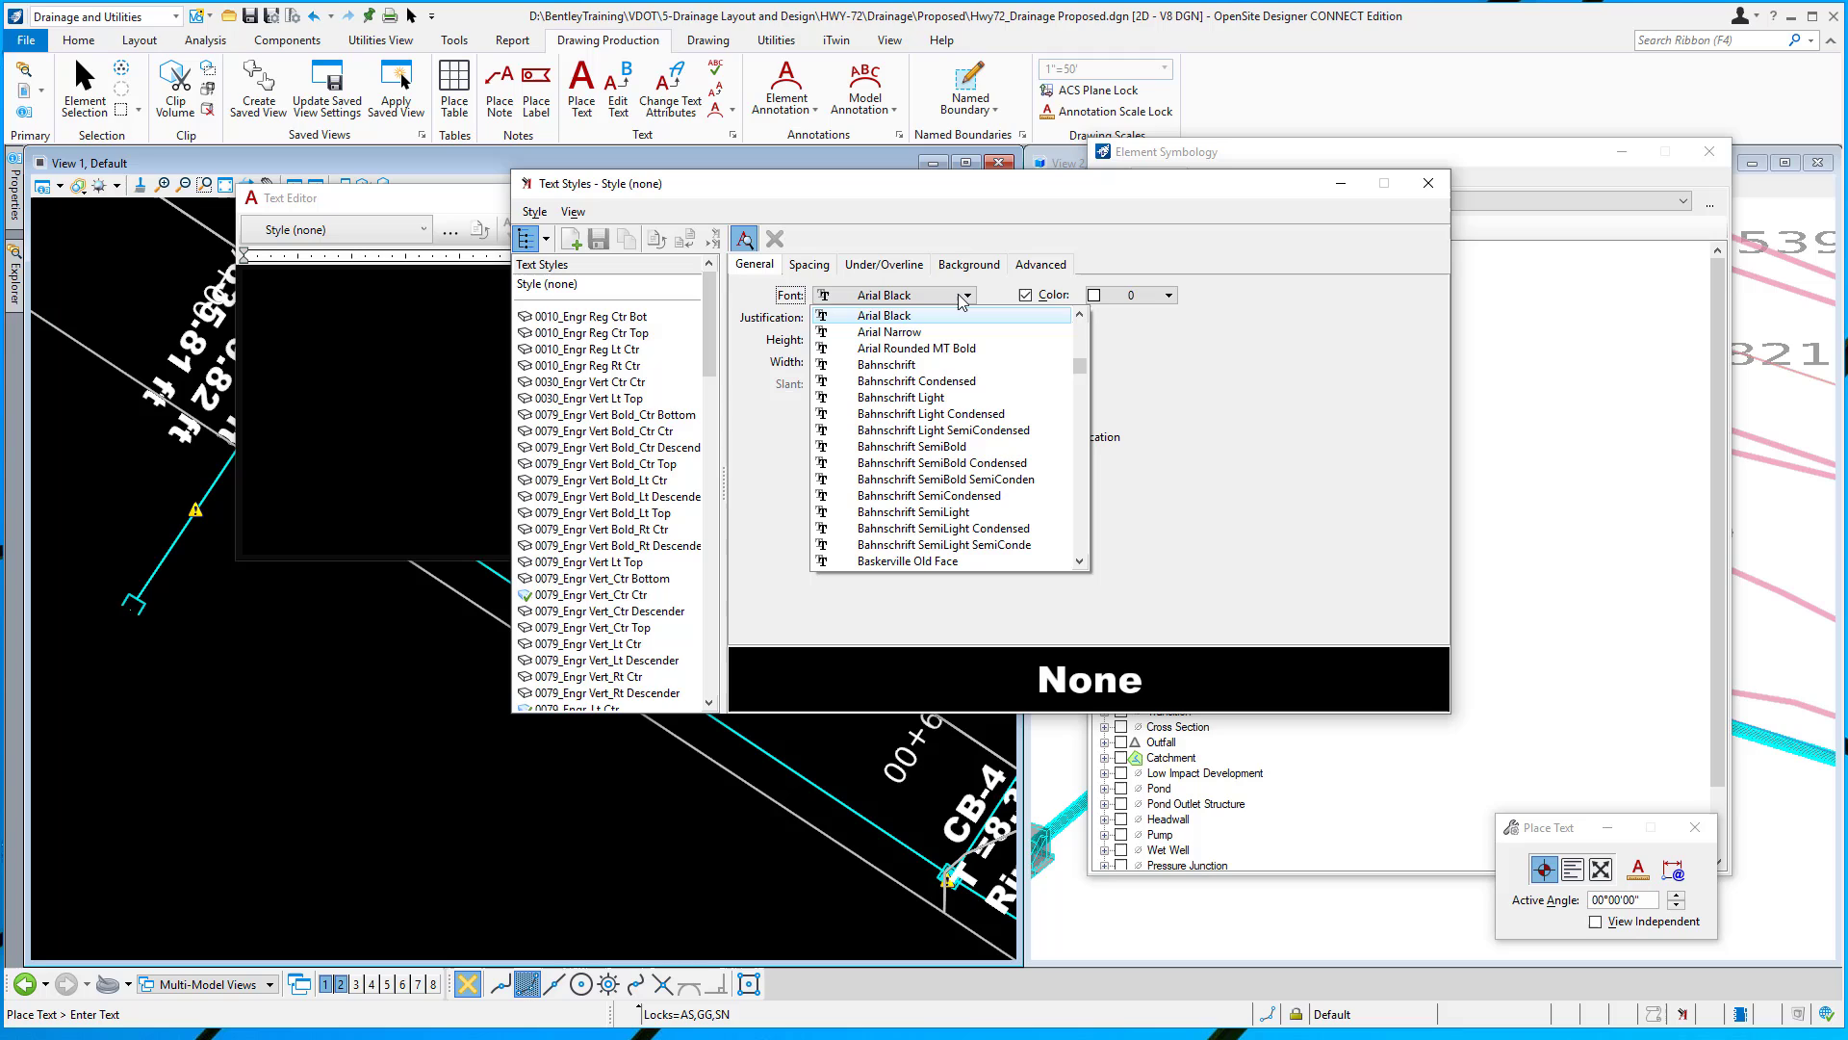
left_click(911, 332)
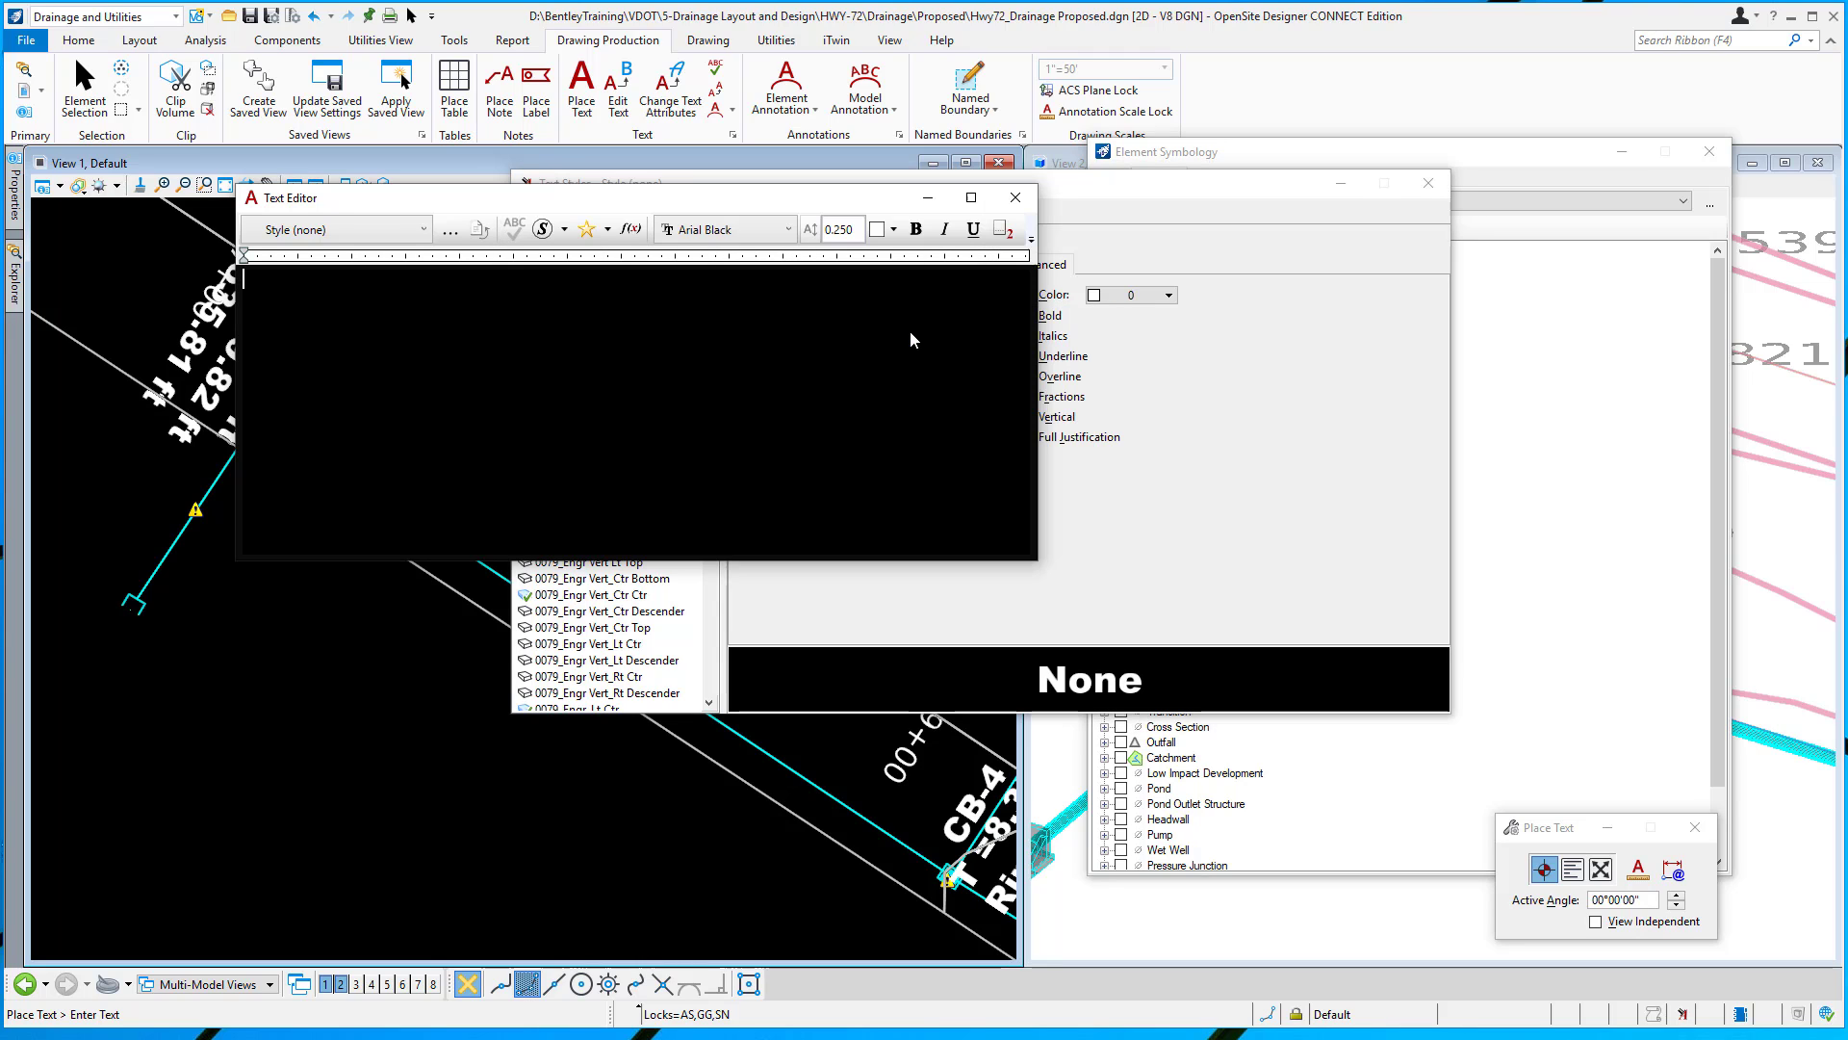
Enable a text background box with fill and border colour 216, then close Text Styles
left_click(1145, 194)
left_click(989, 268)
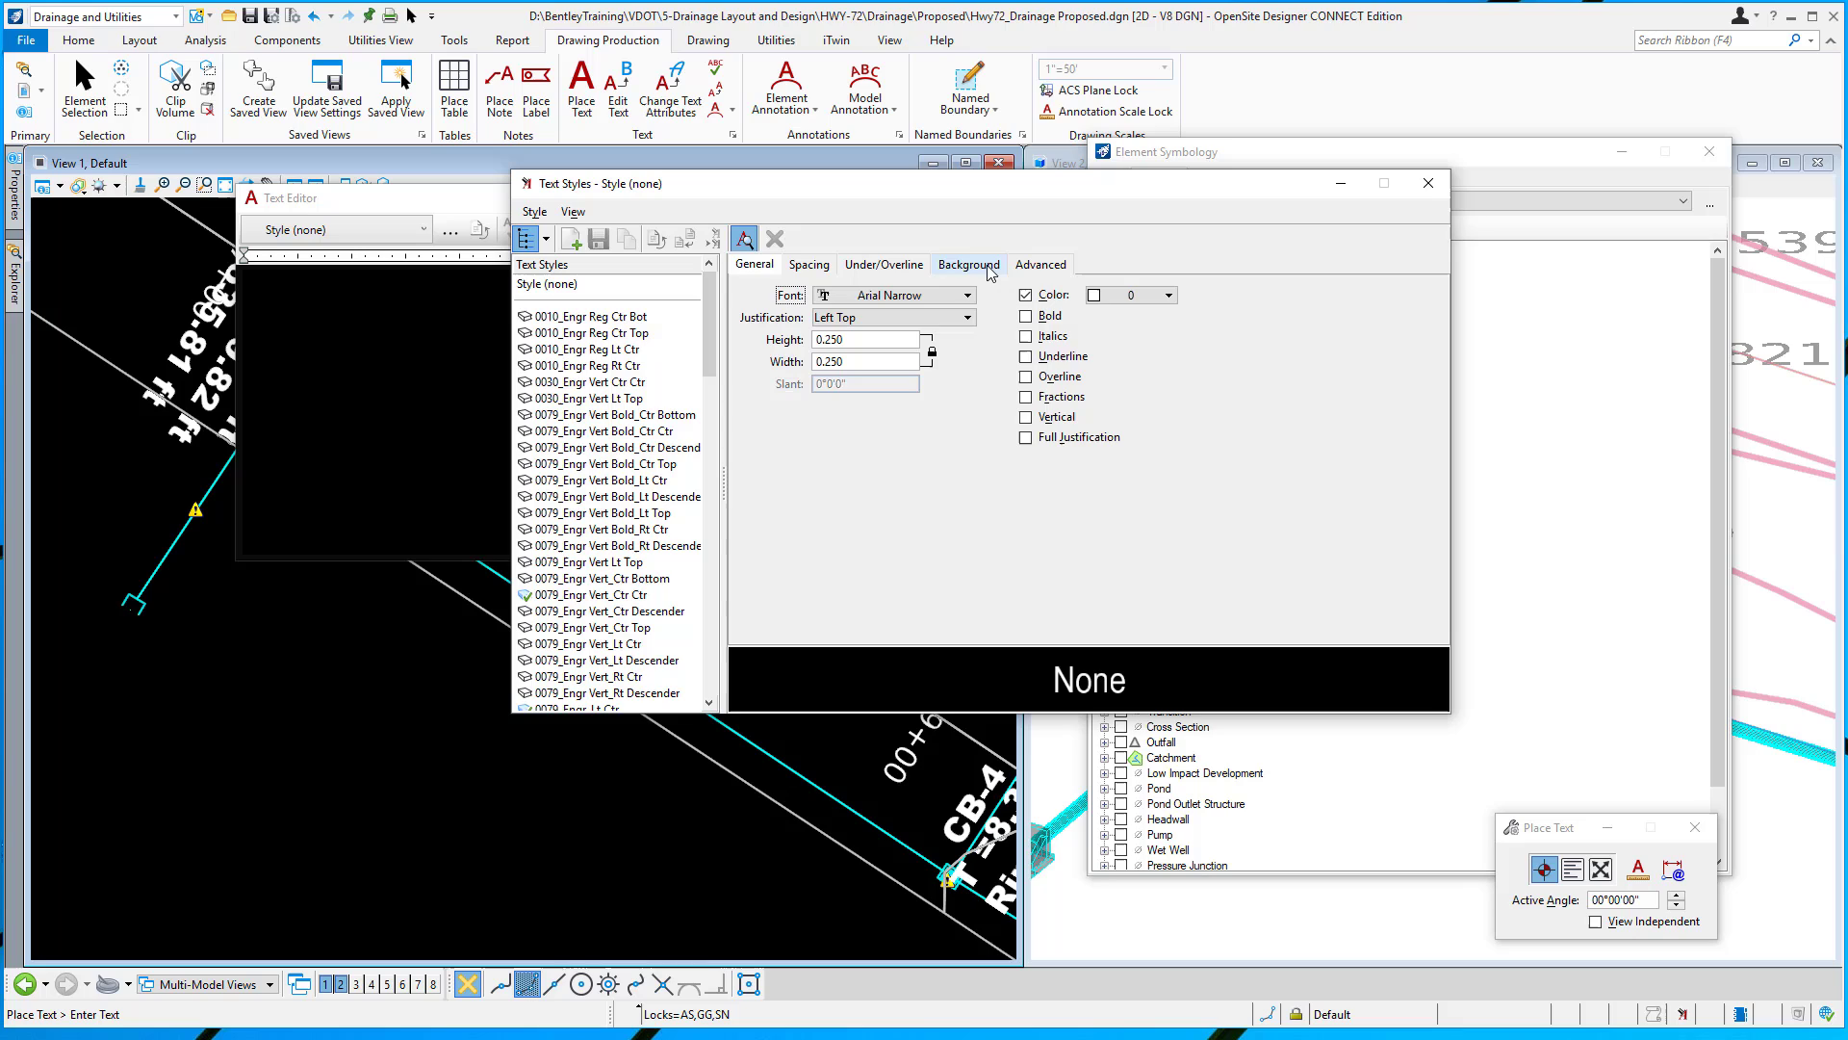
left_click(755, 295)
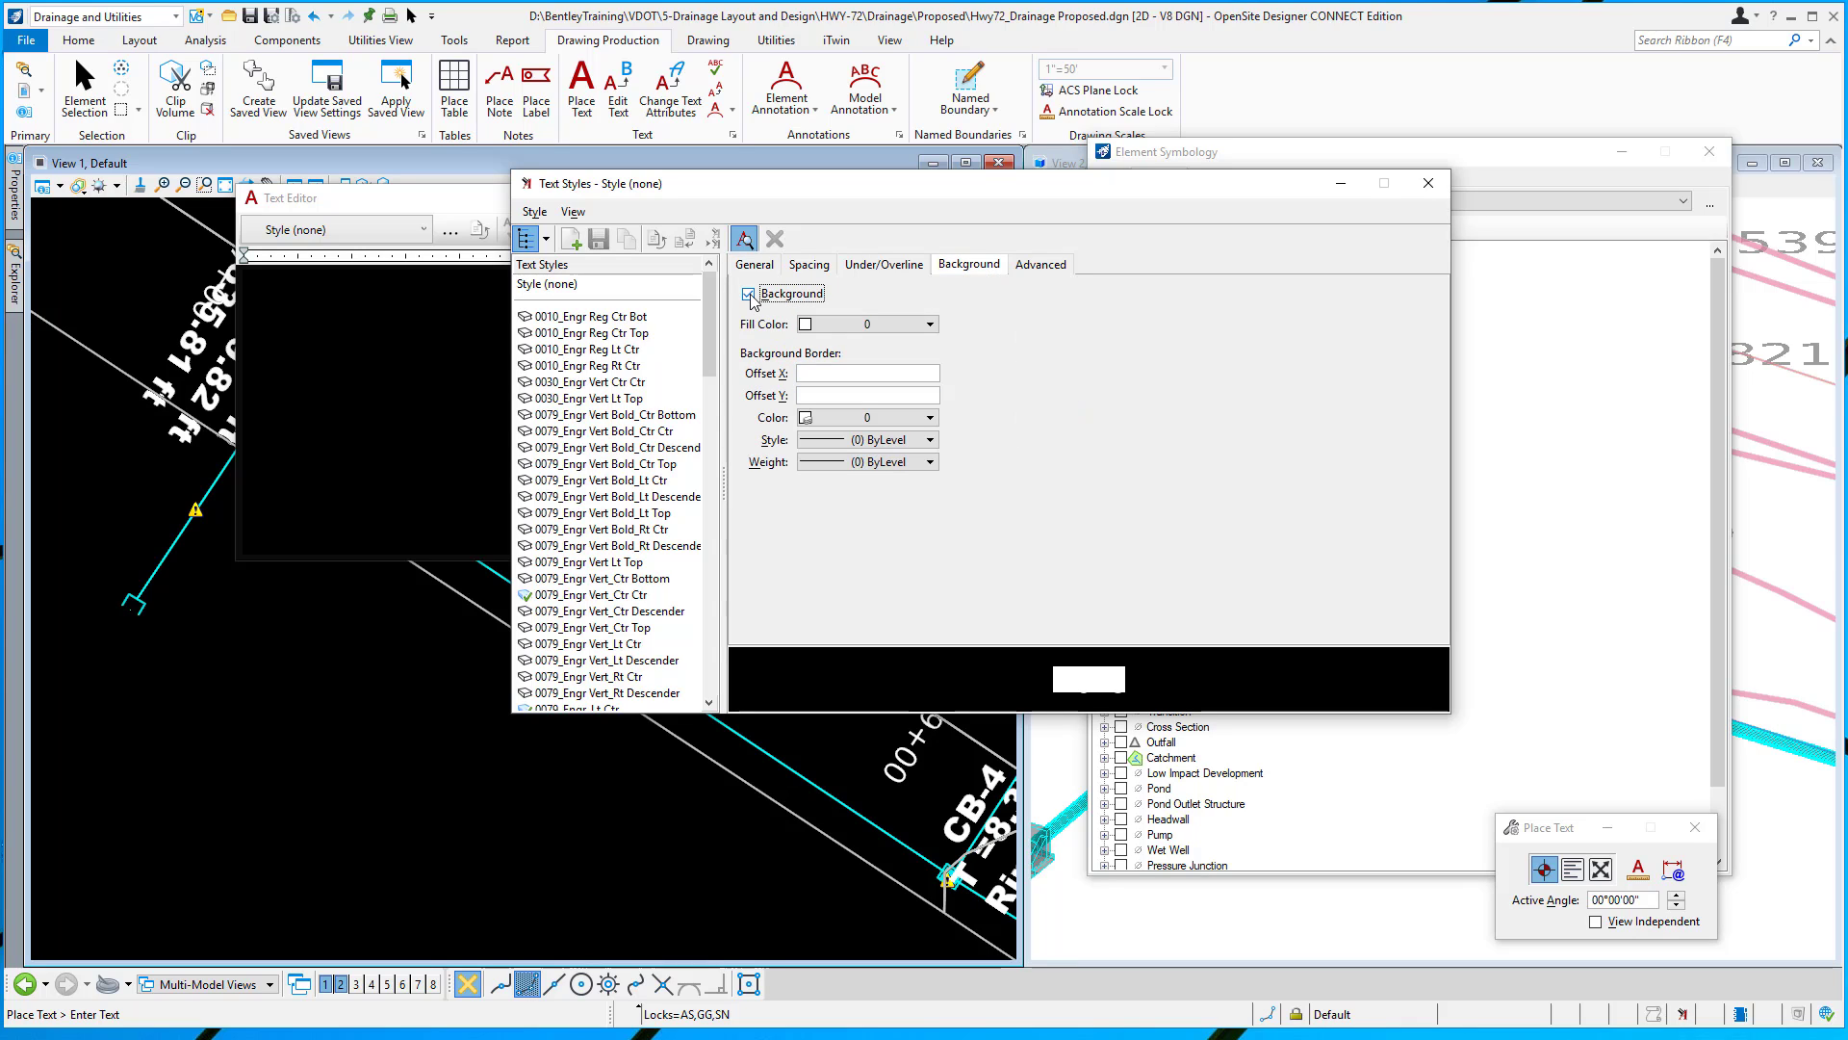
left_click(929, 324)
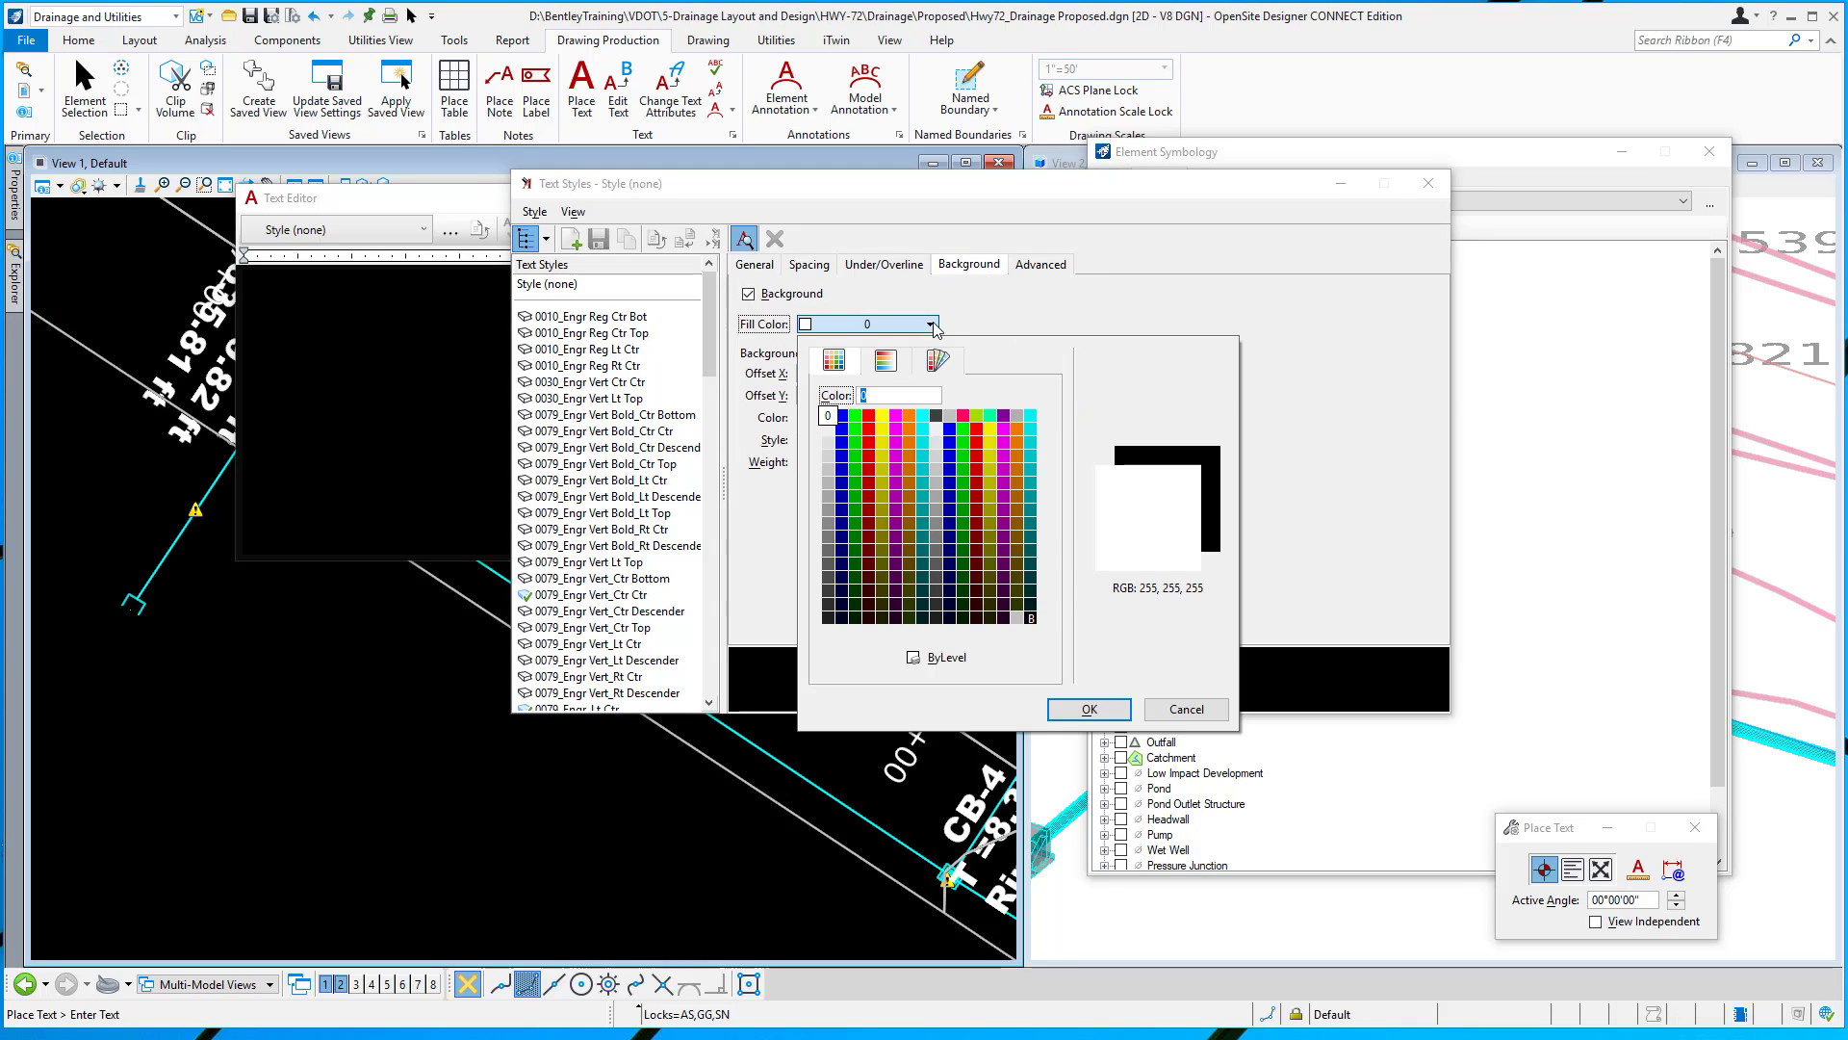
double_click(935, 596)
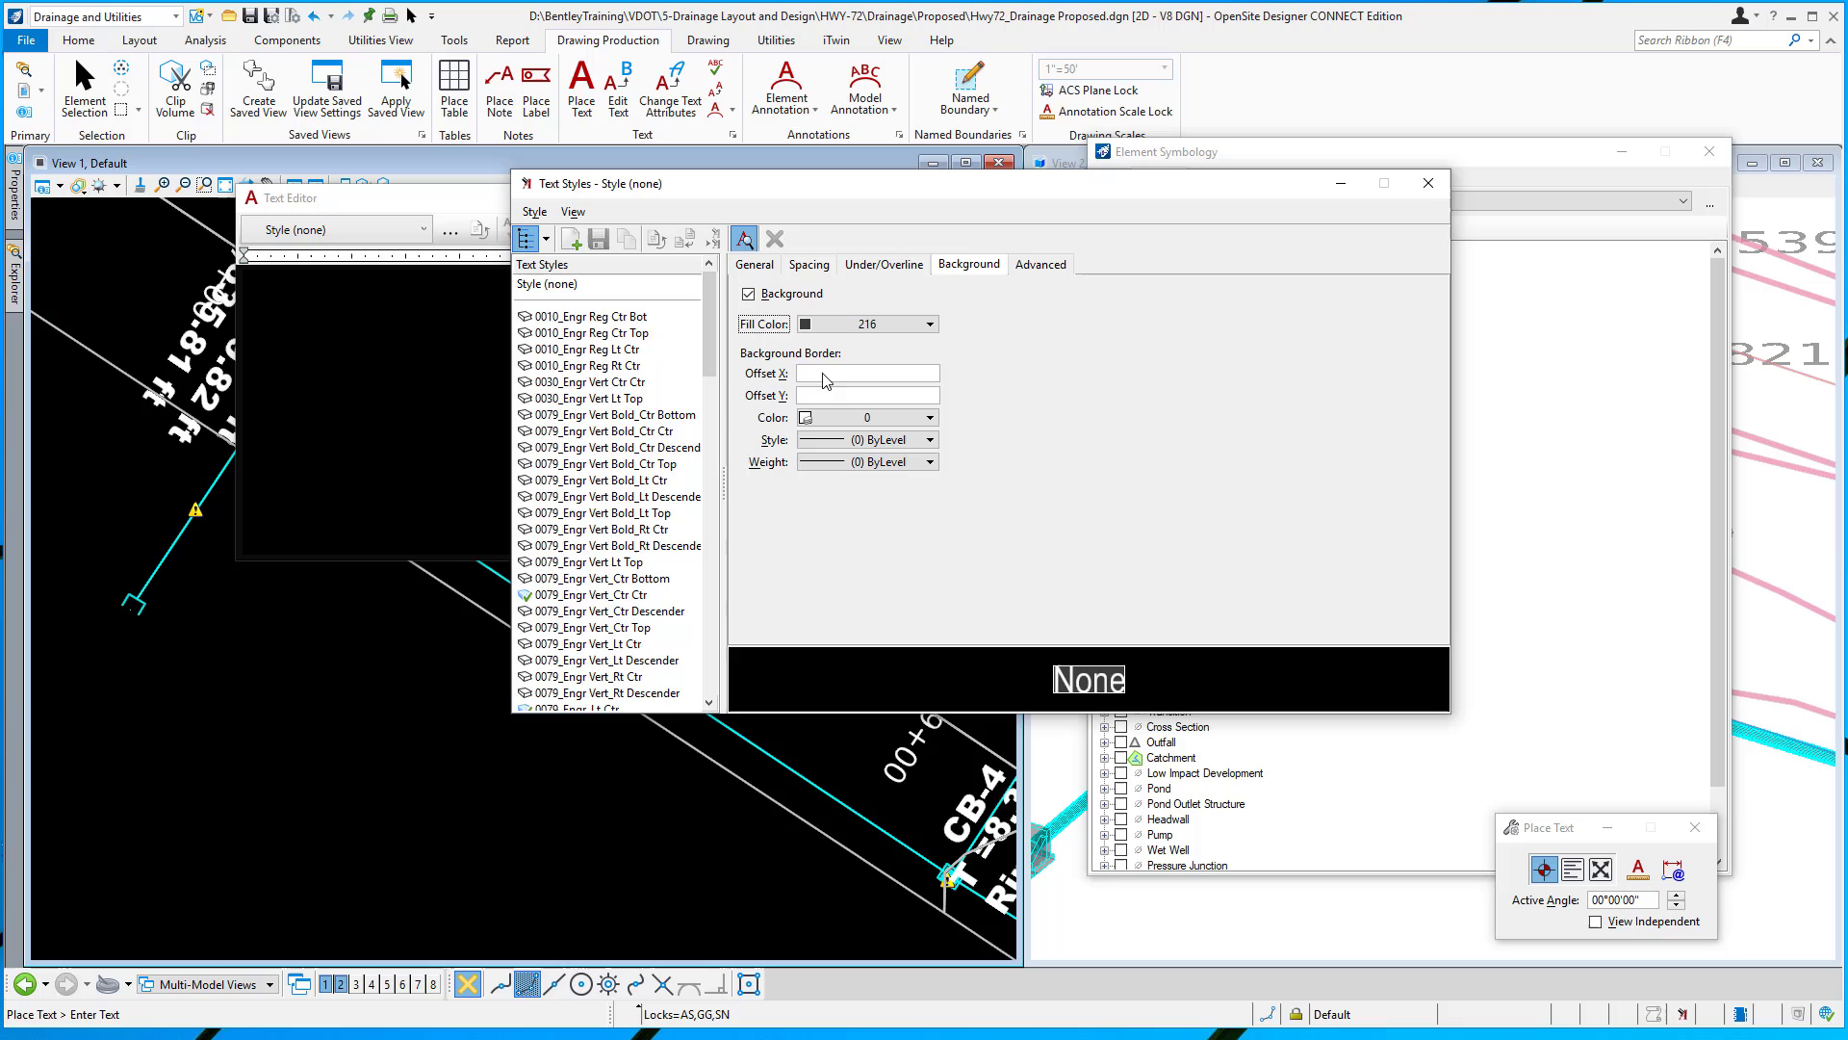
left_click(929, 418)
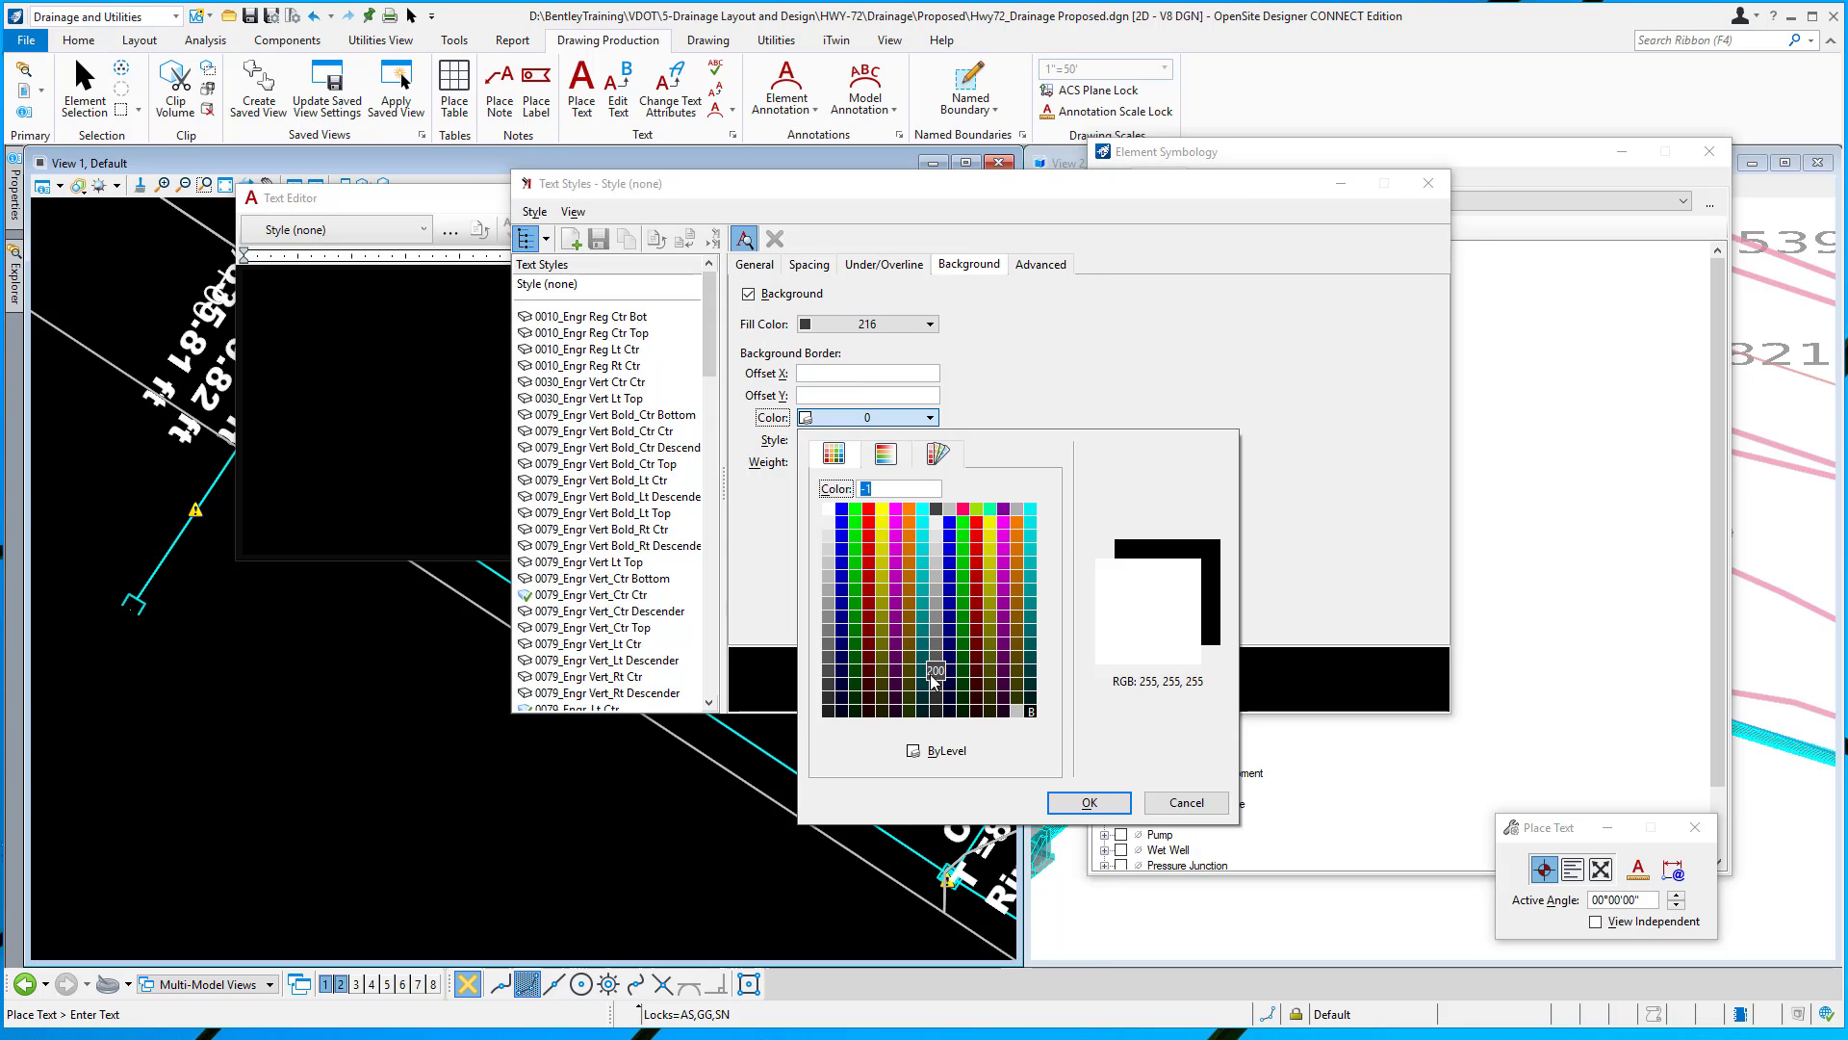
left_click(932, 687)
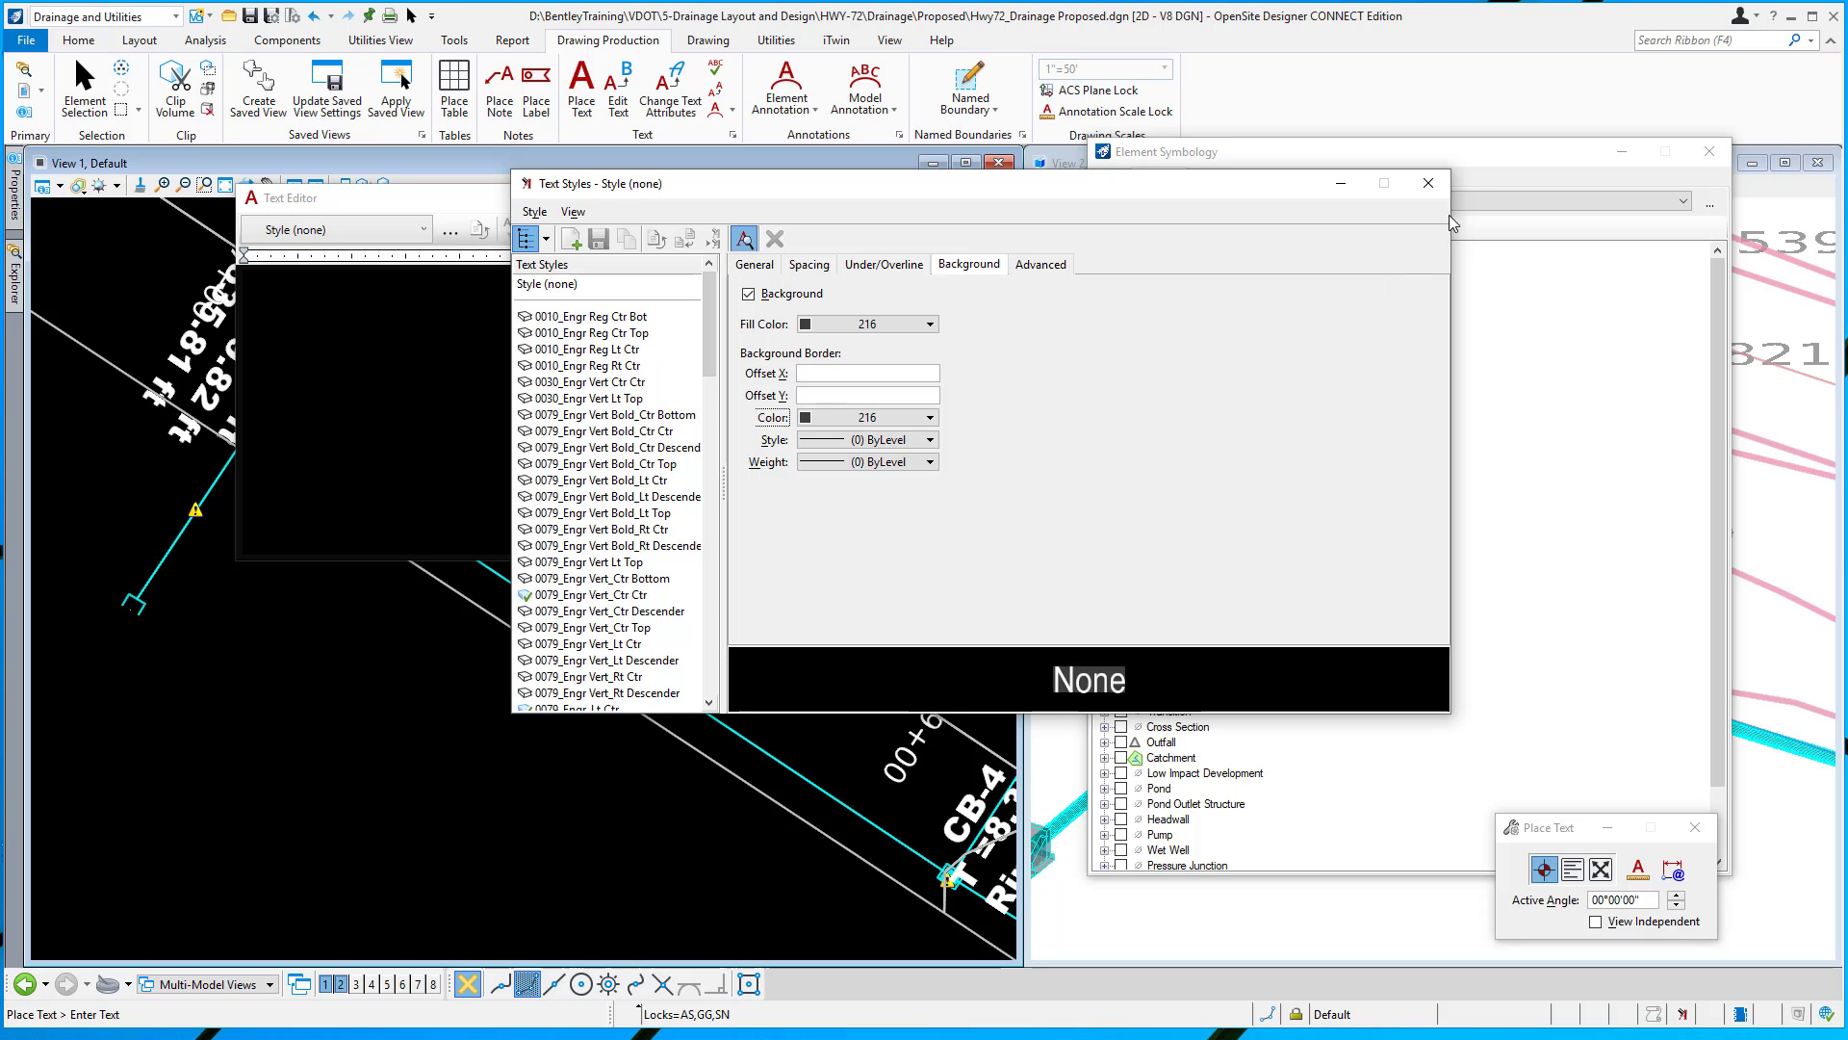
left_click(1415, 191)
Exit Place Text and zoom in on View 1's CB-1 labels to check the grey boxes
key("Escape")
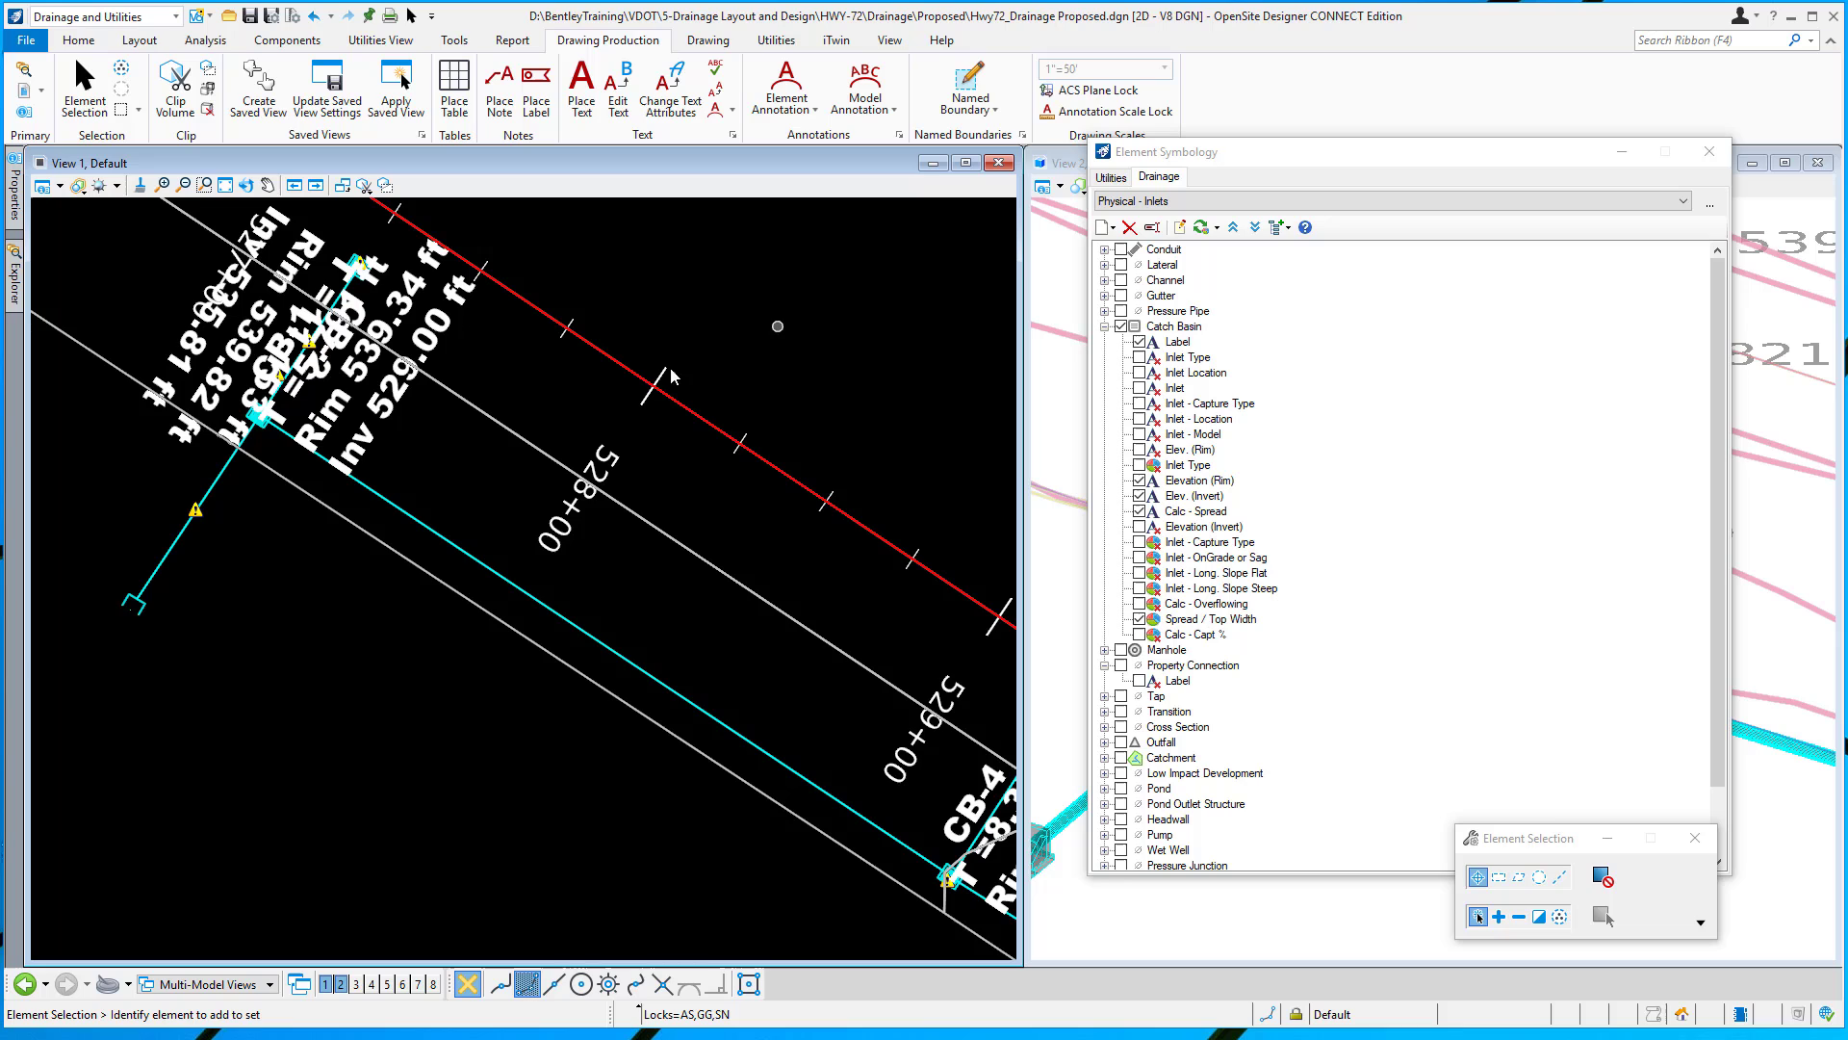
scroll(424, 427, "down", 2)
scroll(389, 429, "up", 3)
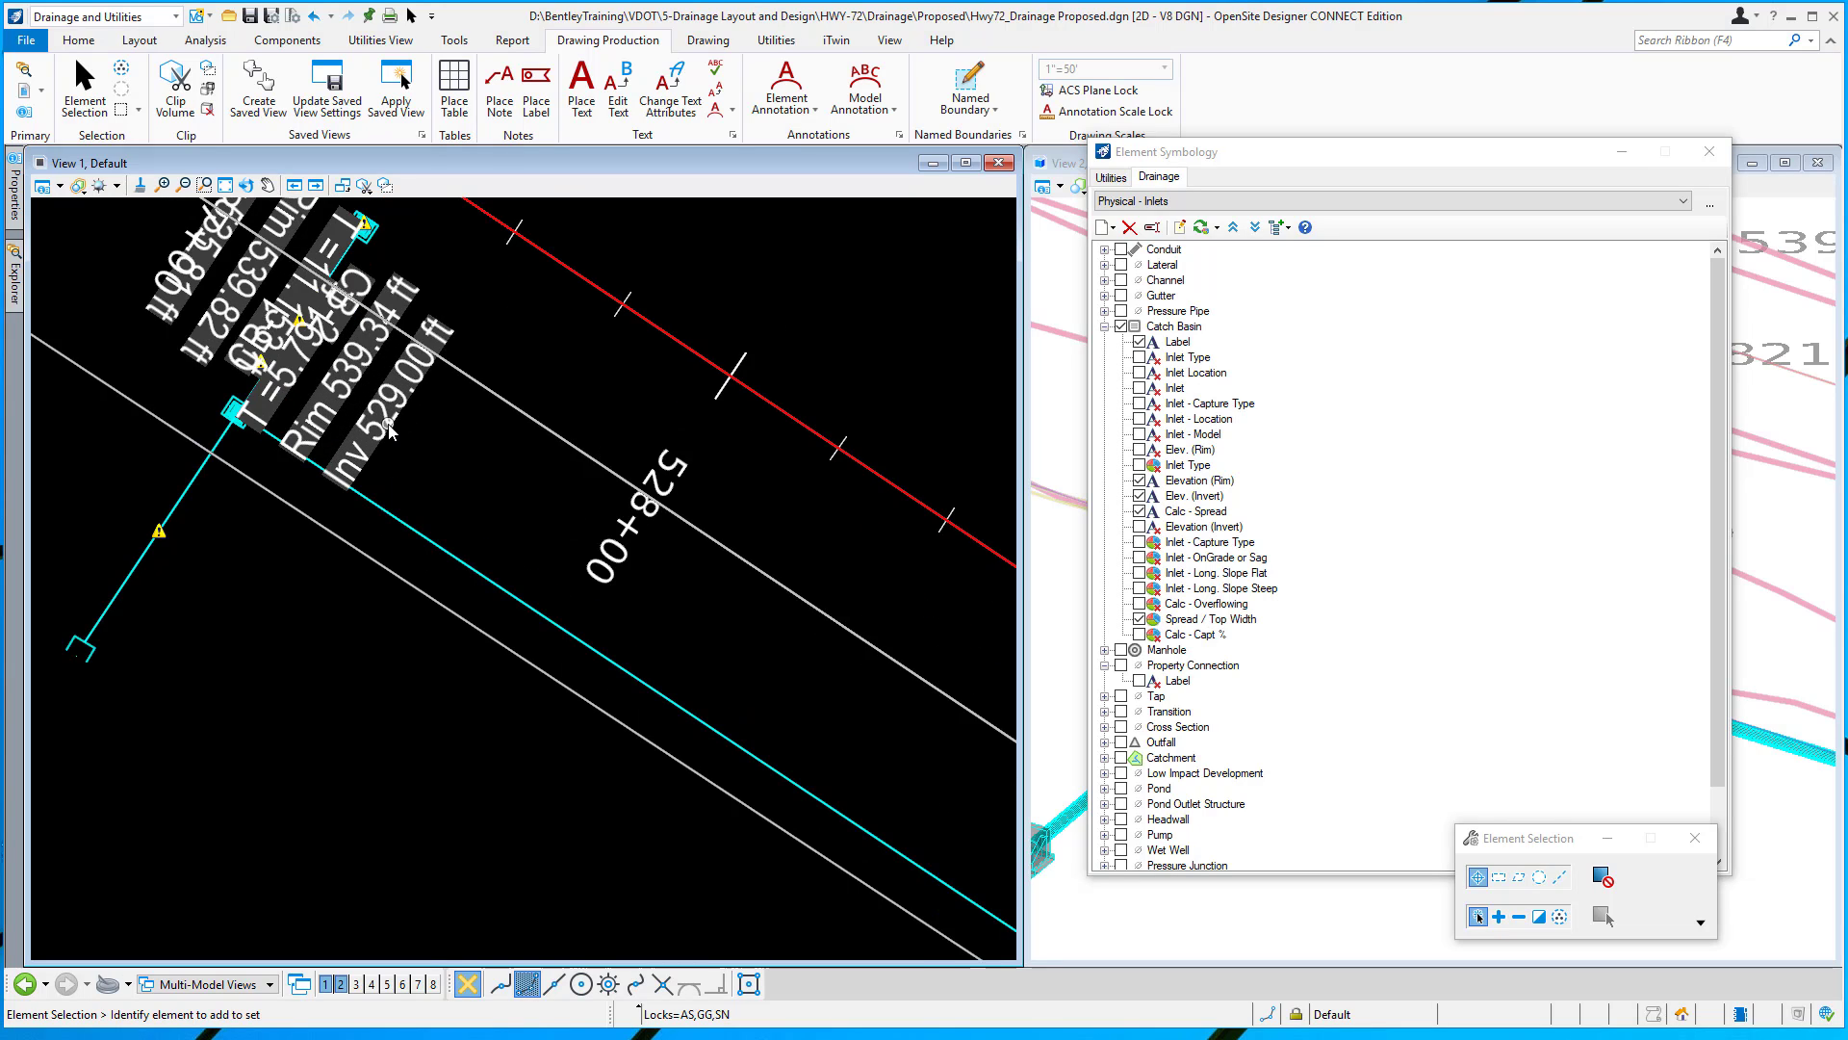
scroll(393, 431, "up", 1)
scroll(399, 433, "up", 1)
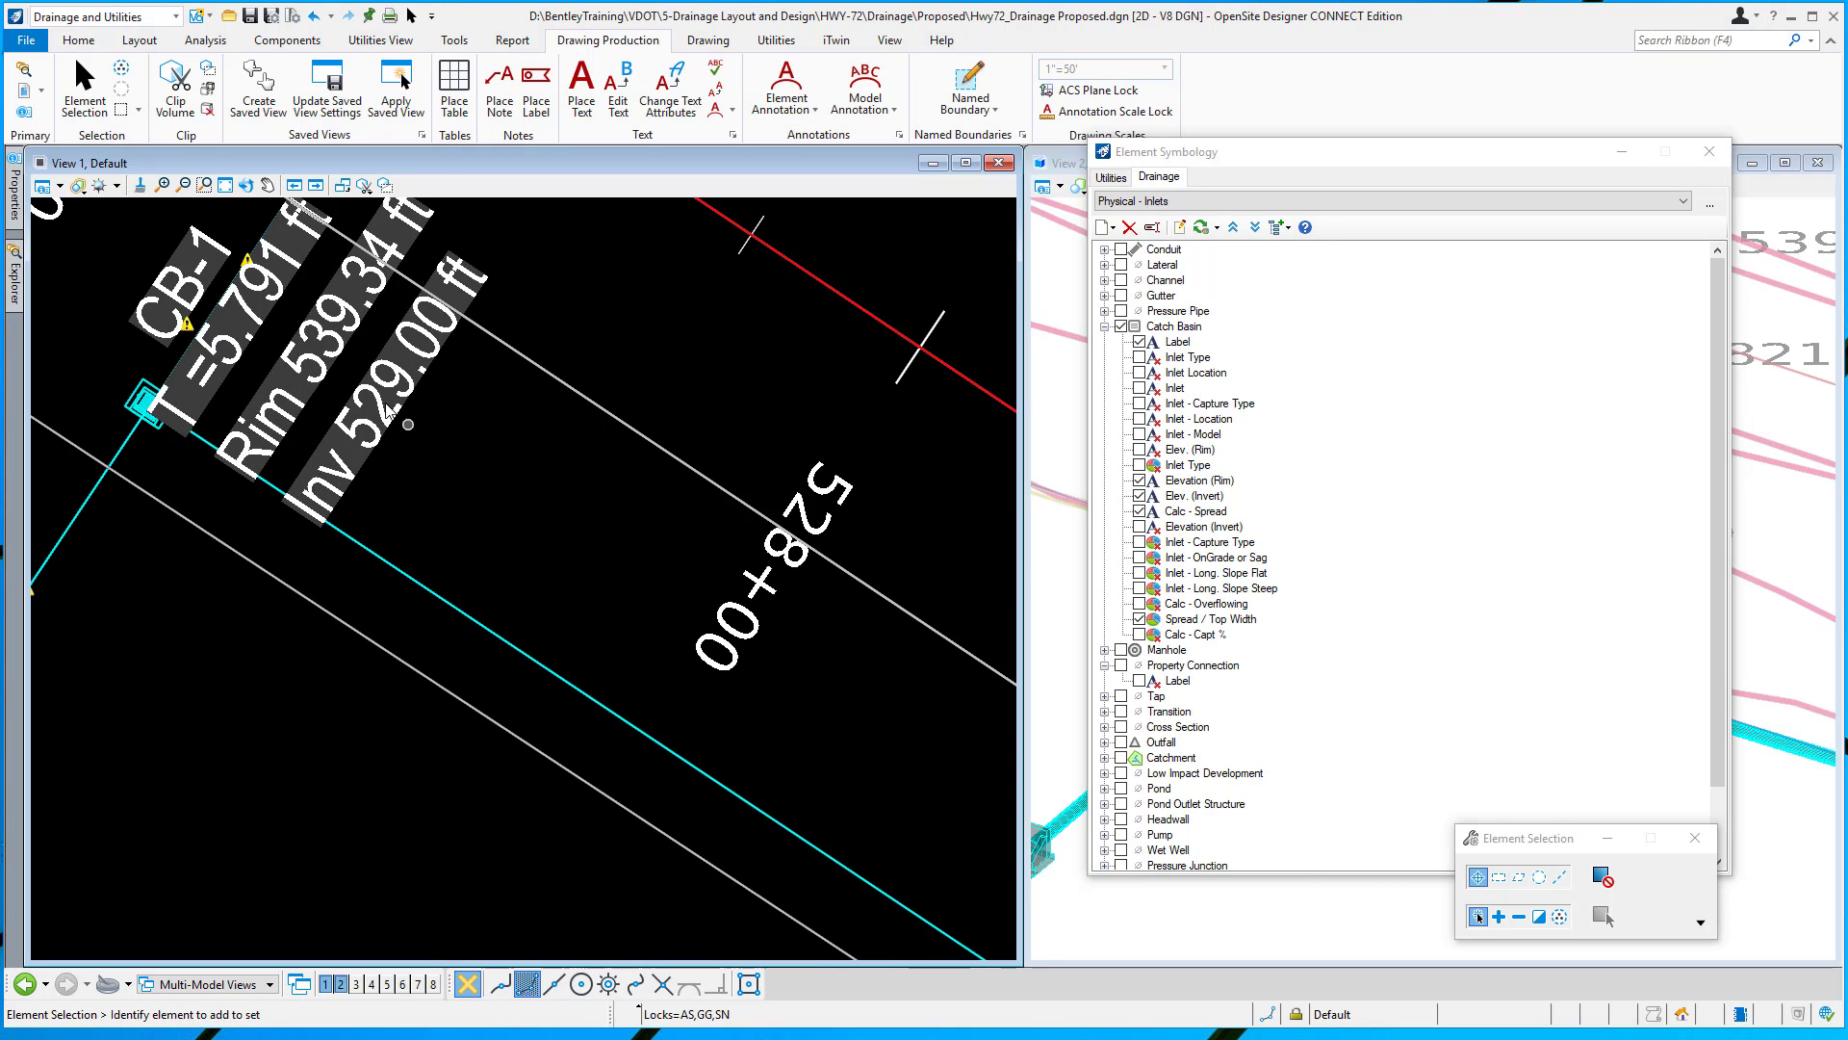
scroll(547, 576, "down", 1)
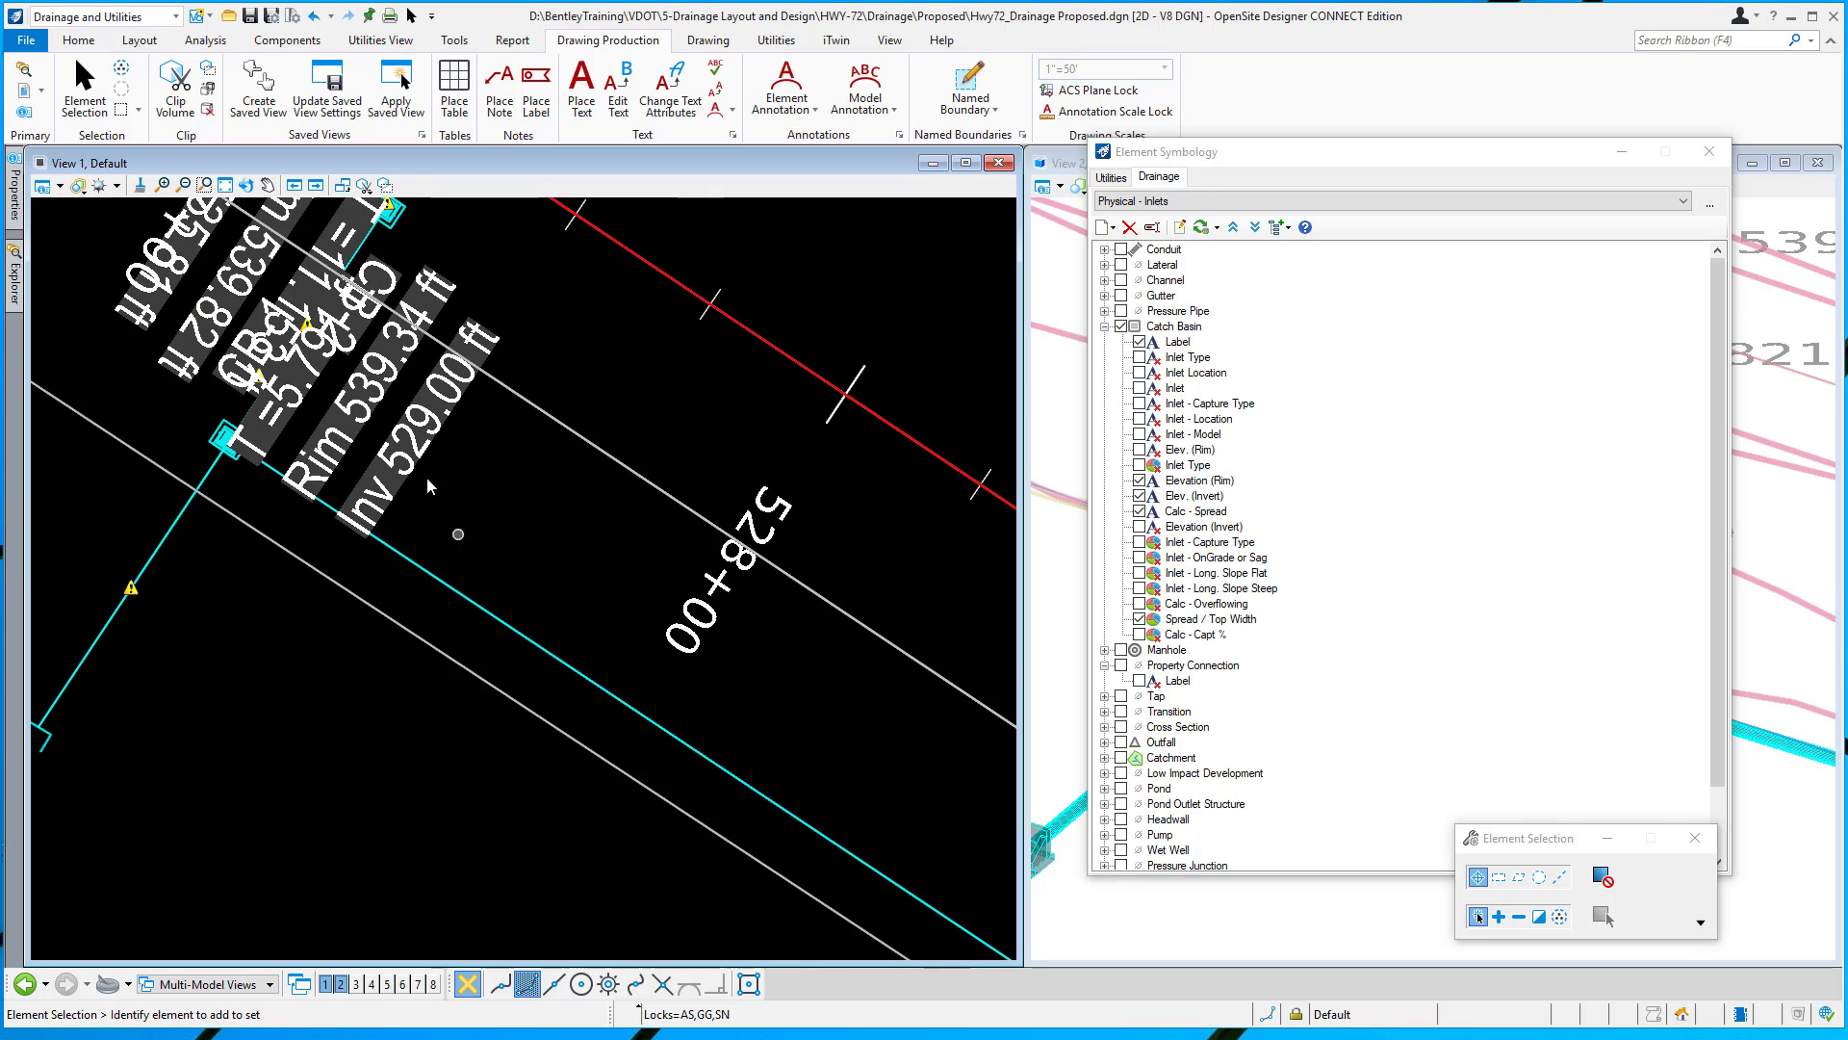
scroll(431, 475, "up", 1)
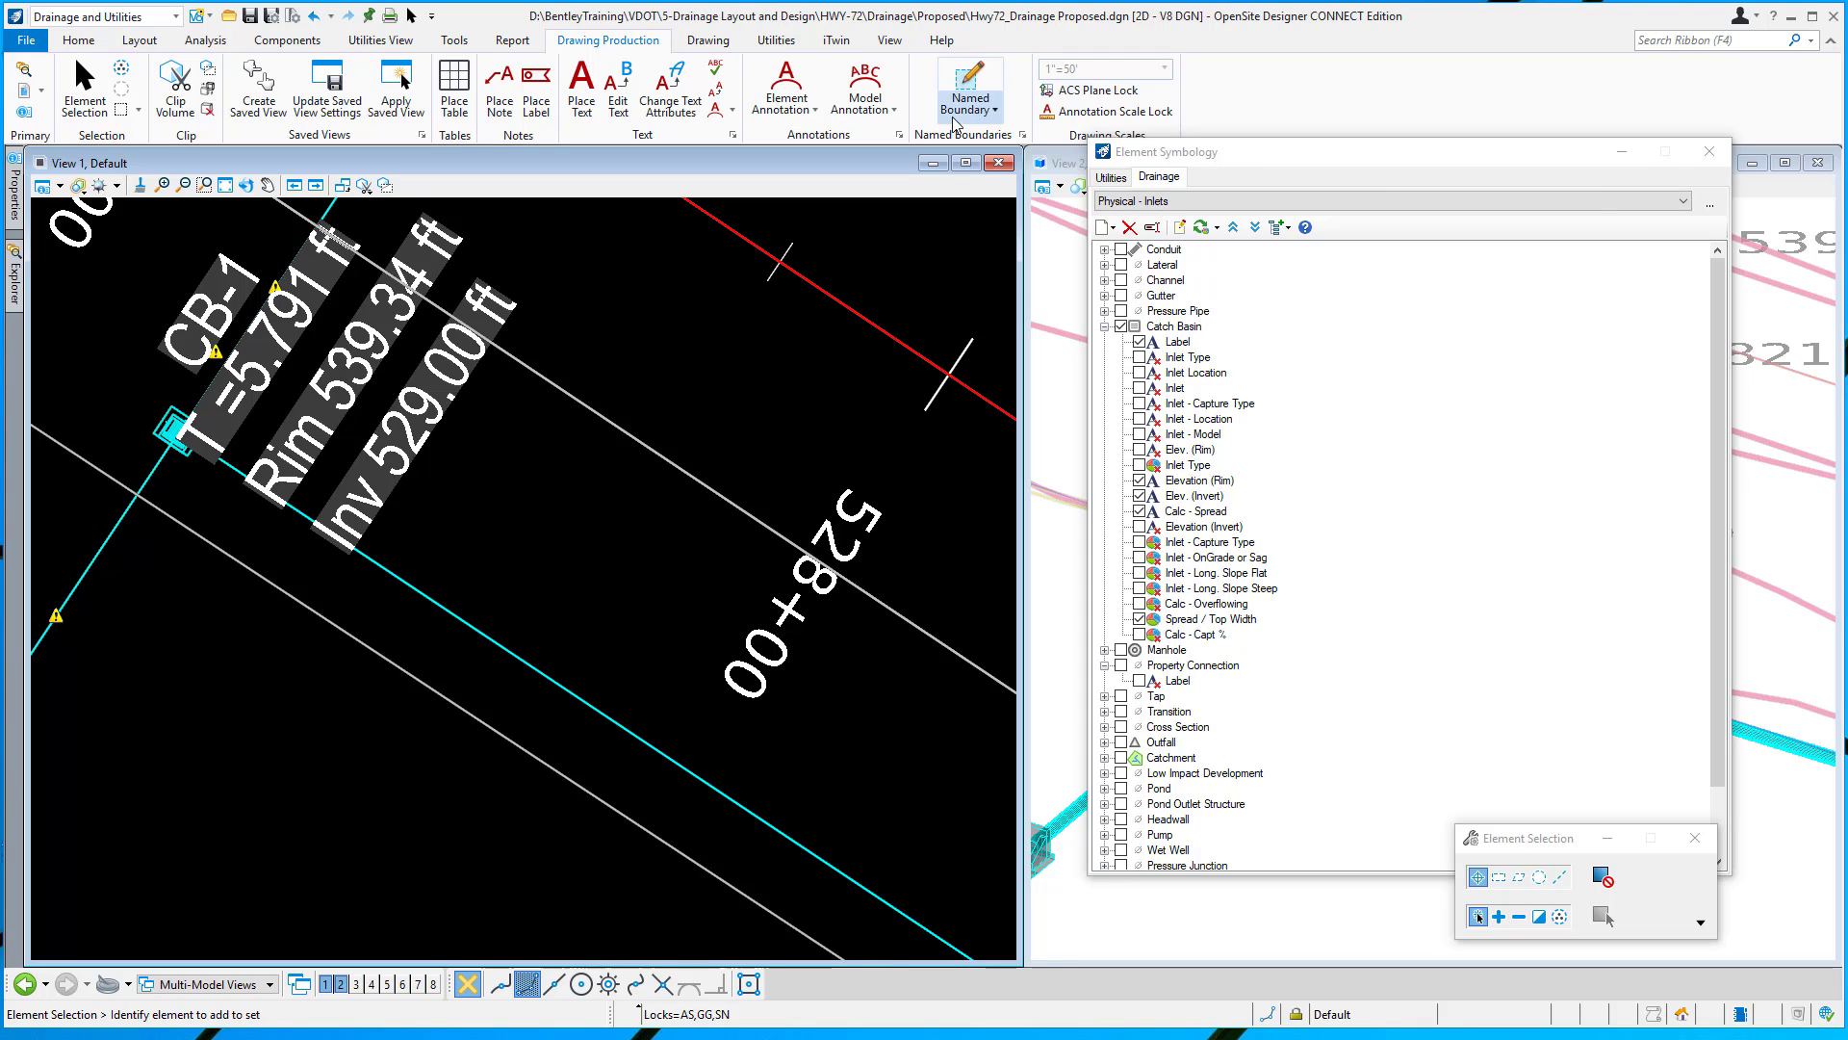
Close Element Symbology, open View 1 attributes, and switch to the Utilities View ribbon
left_click(1710, 152)
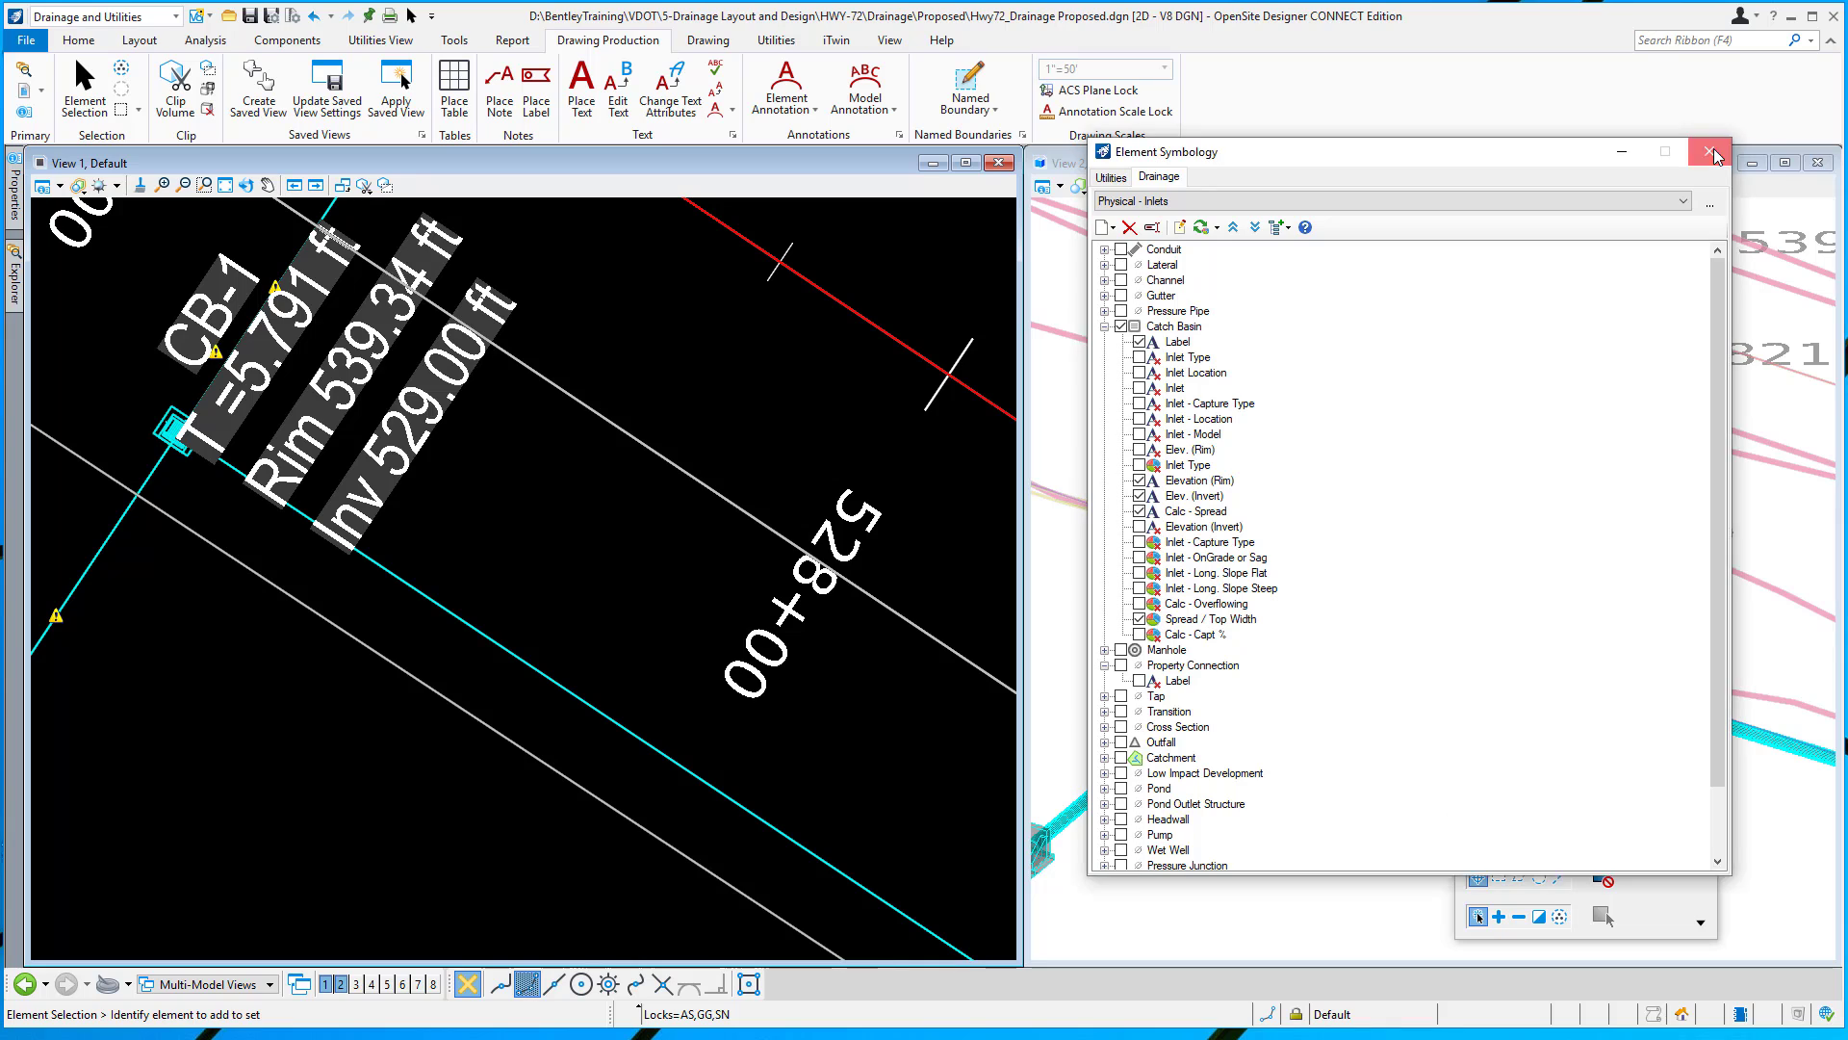
left_click(60, 186)
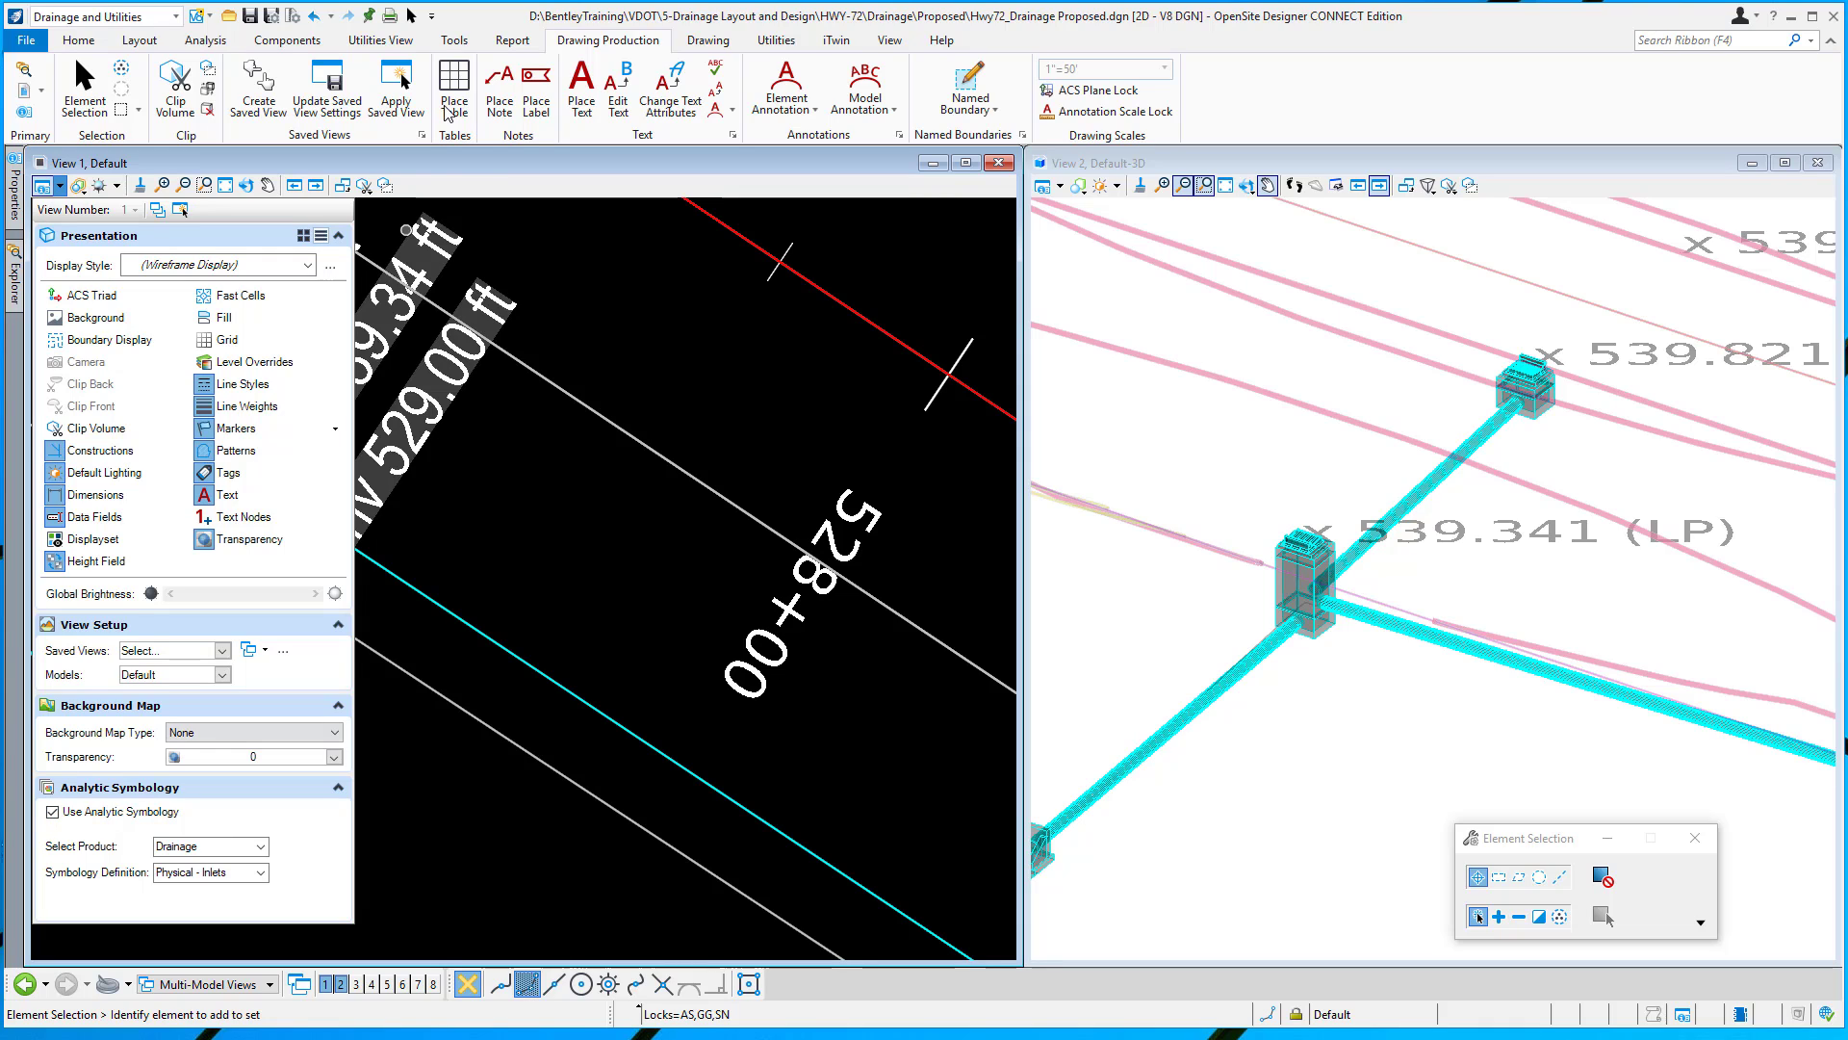
left_click(380, 41)
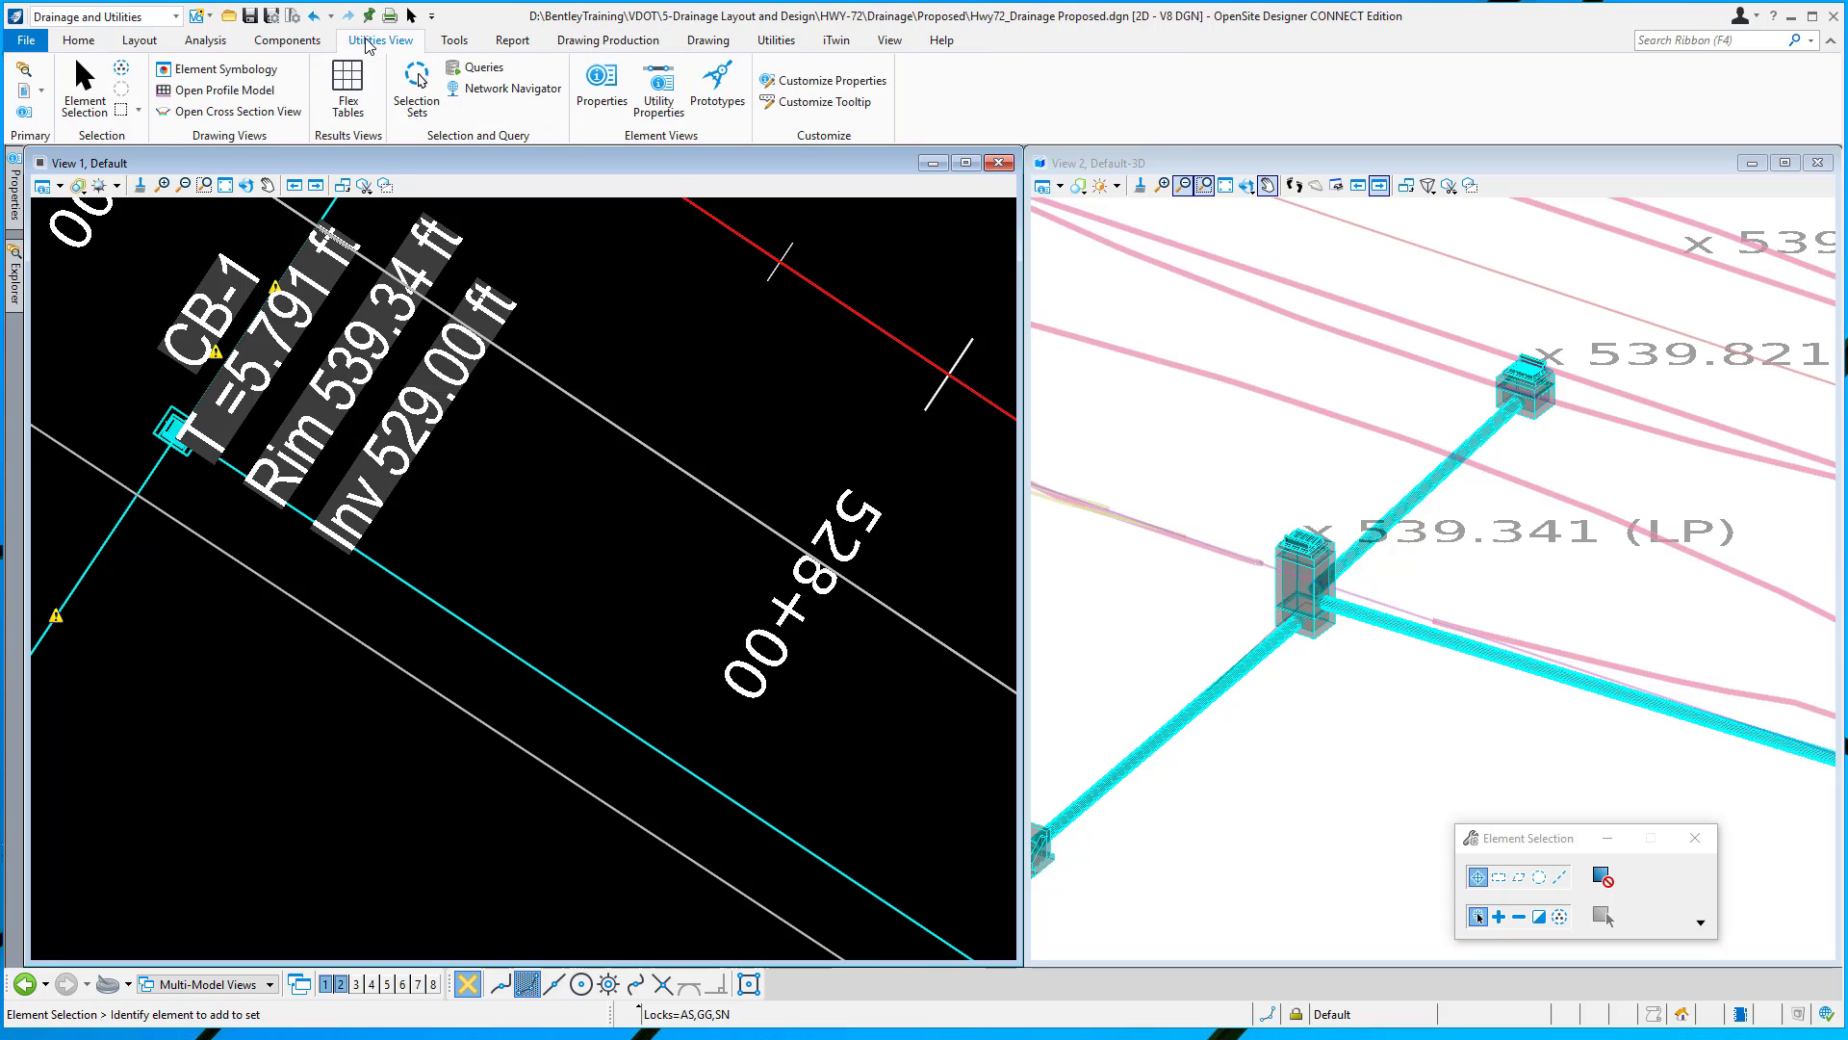